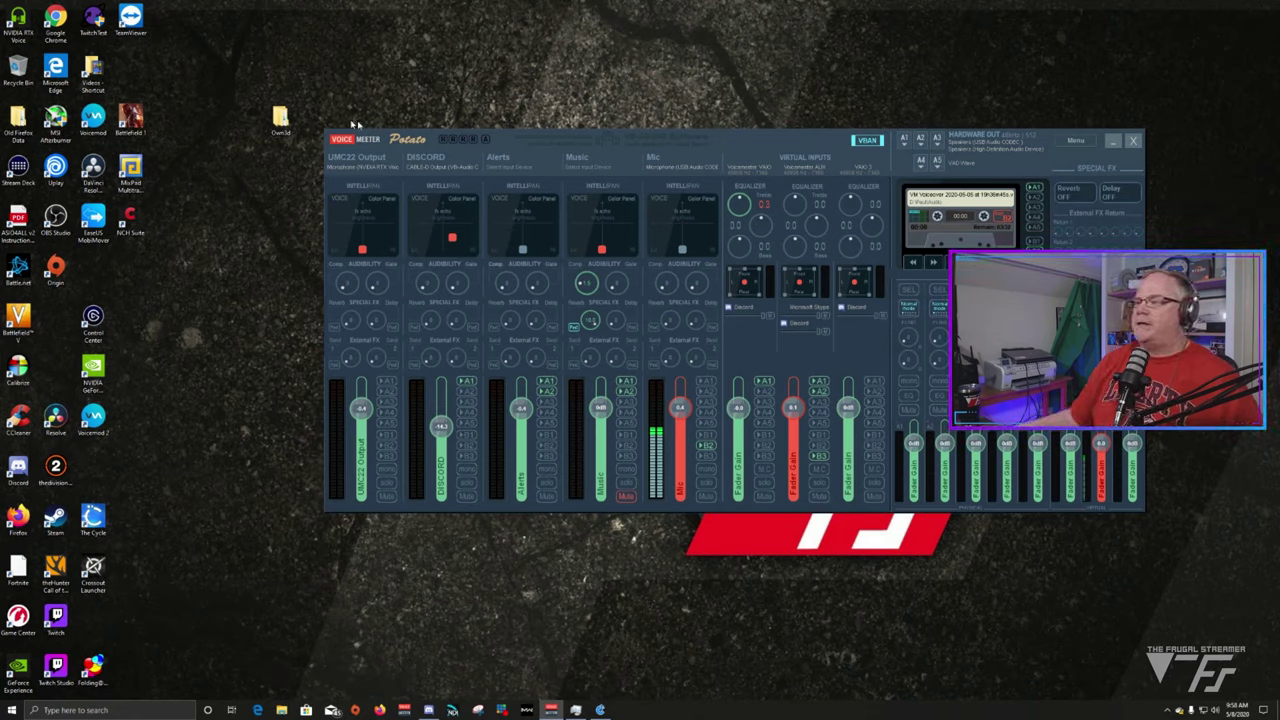
- Open the VBAN network configuration of Voicemeeter Potato to view its incoming and outgoing streams, and close it again
left_click_drag(767, 139, 661, 121)
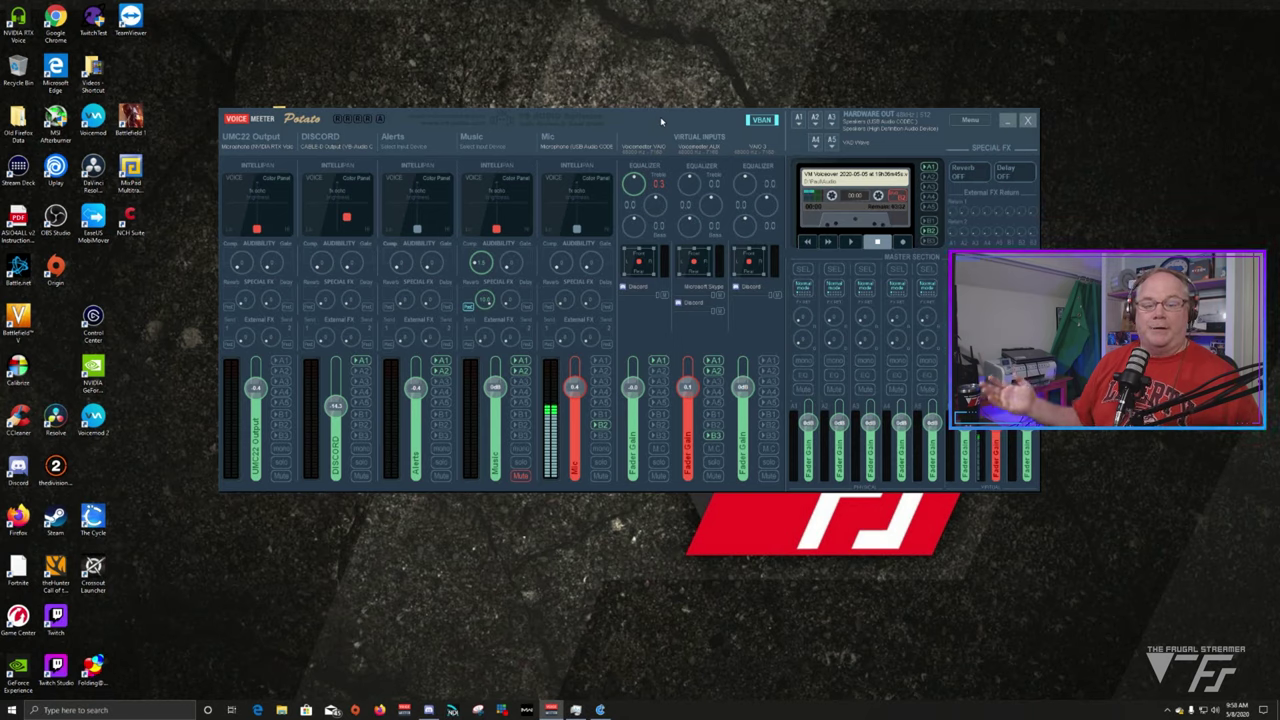
left_click(761, 119)
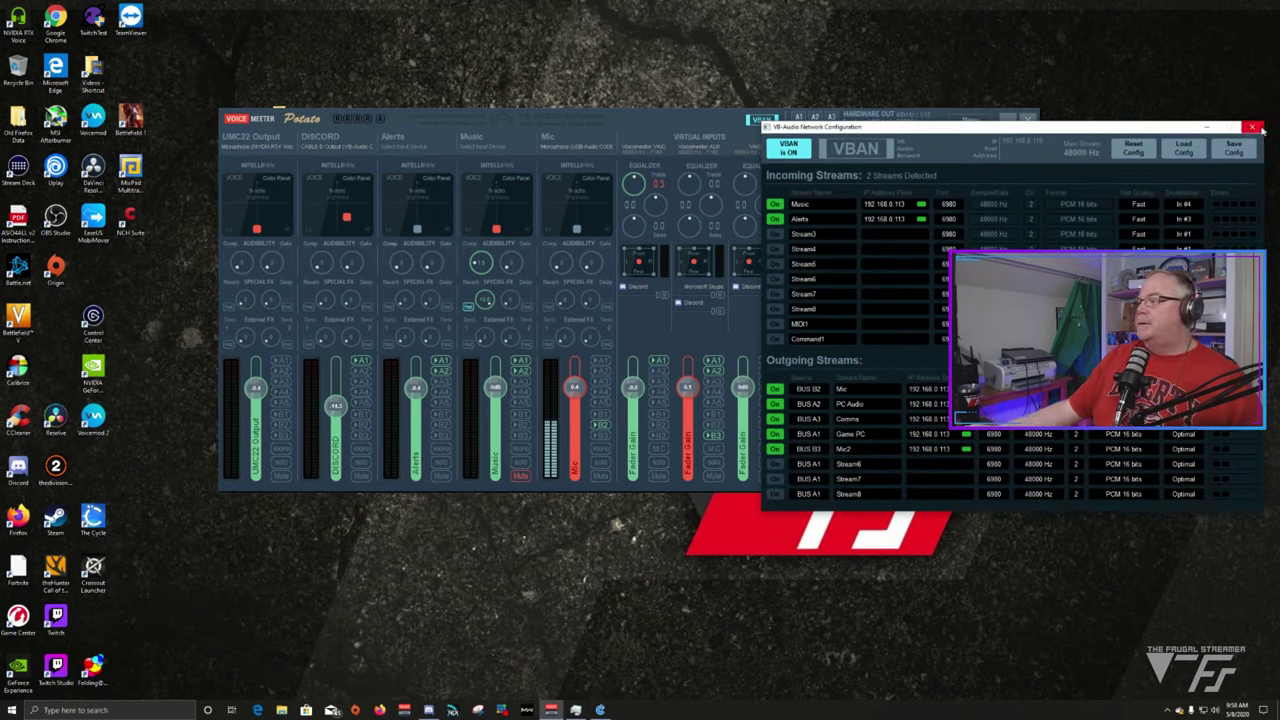
left_click(1258, 127)
left_click_drag(718, 124, 740, 132)
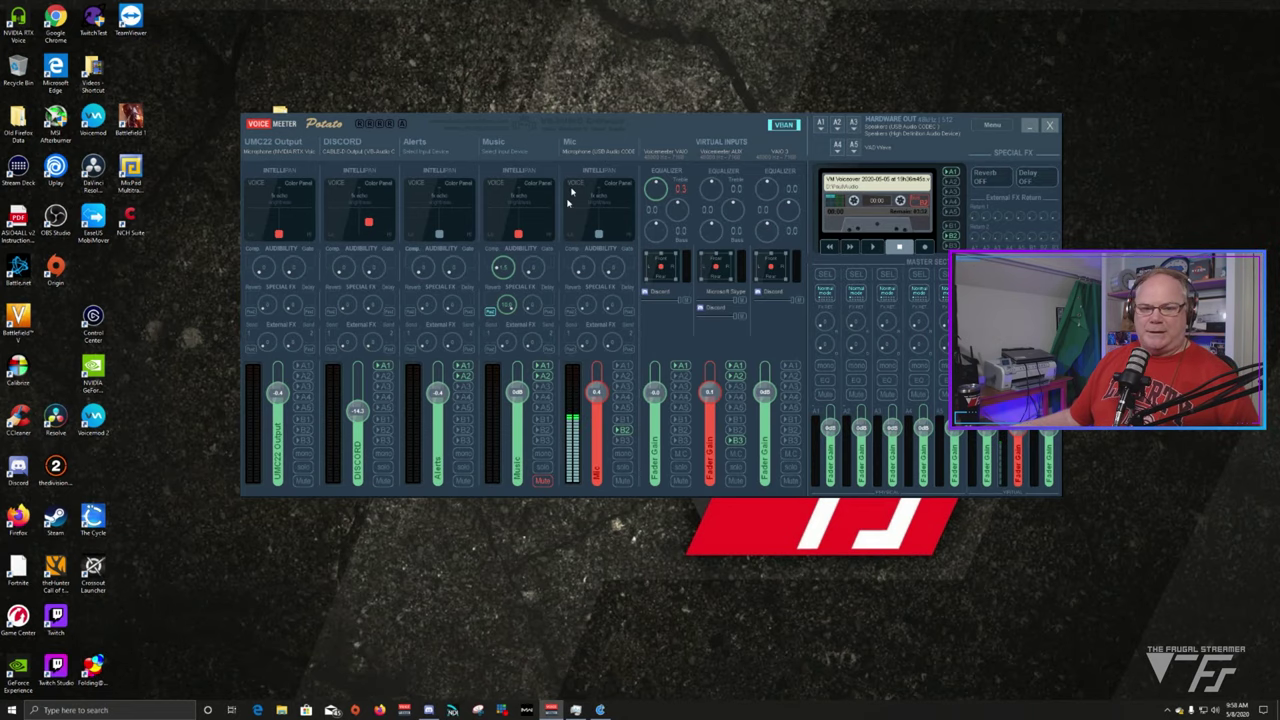
- Switch to Cantabile Lite and reposition its window over the mixer to show the Mic Vocal FX routing
left_click(600, 710)
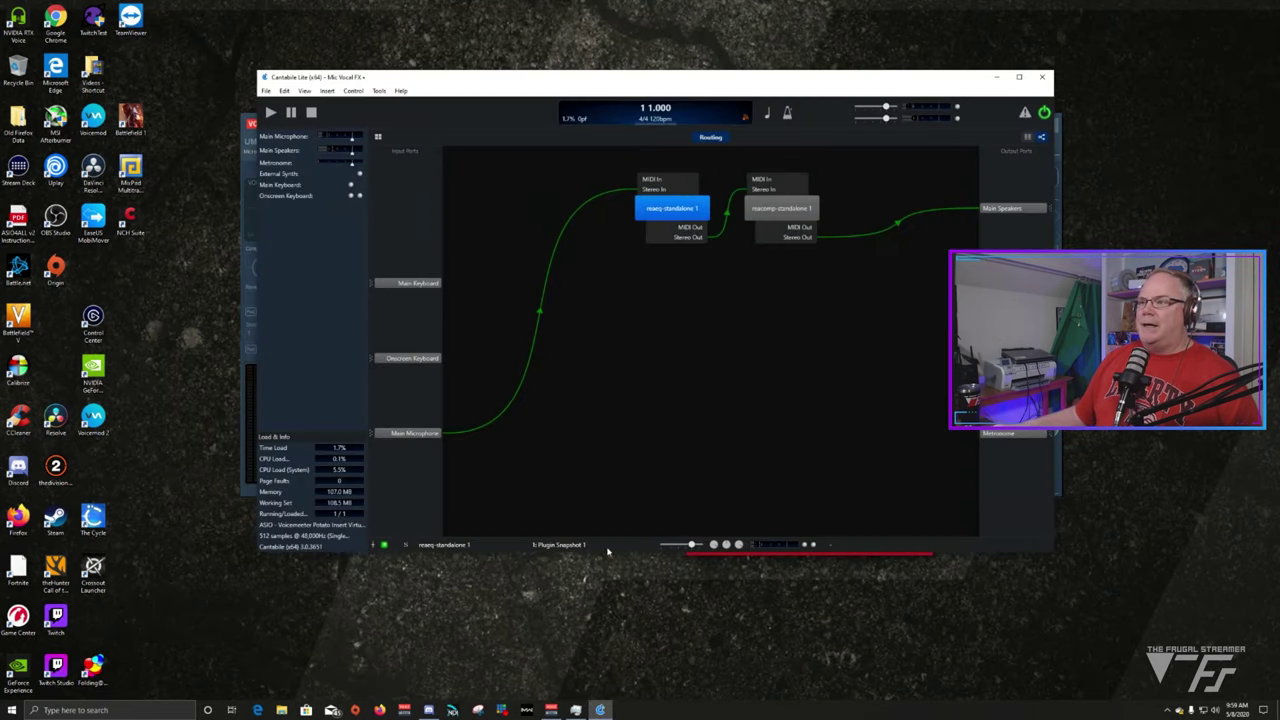
mouse_move(606, 72)
left_mouse_down()
mouse_move(600, 105)
mouse_move(591, 82)
left_mouse_up()
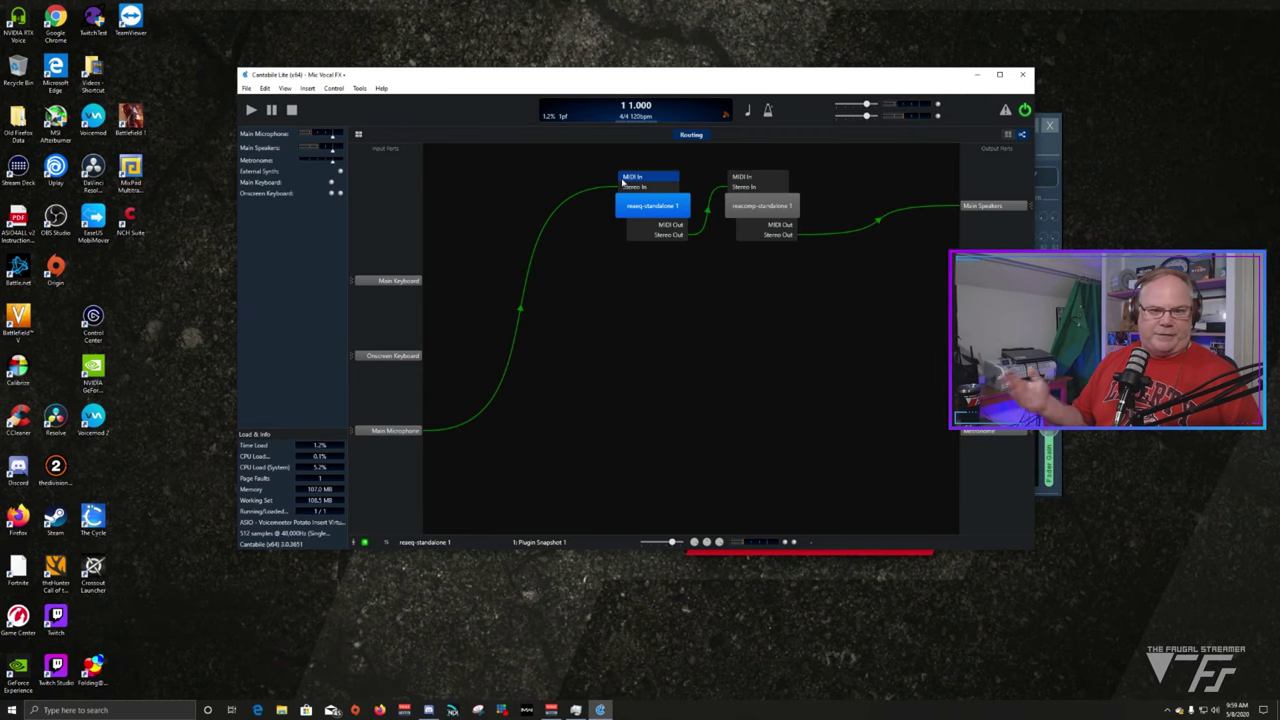
mouse_move(610, 77)
left_mouse_down()
mouse_move(576, 76)
mouse_move(598, 77)
left_mouse_up()
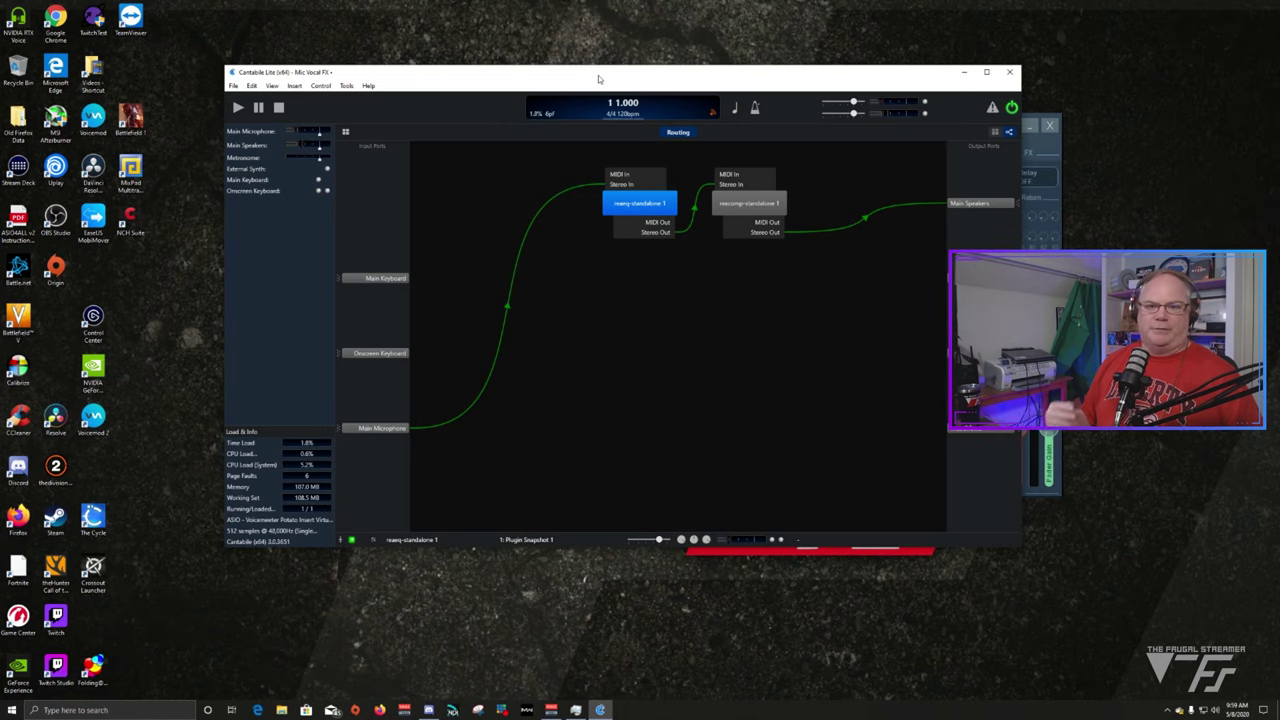
left_click_drag(598, 75, 554, 116)
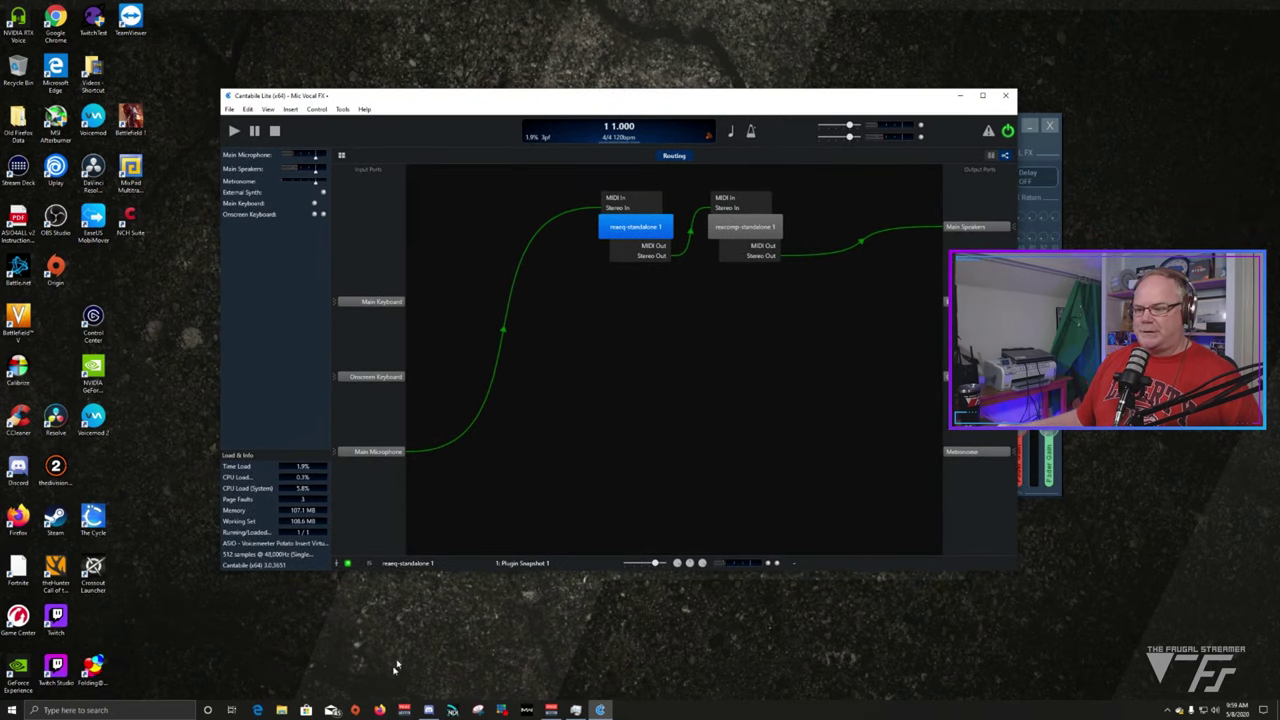
- Switch to Firefox, search the web for "vb audio" and open the VB-Audio home page
left_click(379, 709)
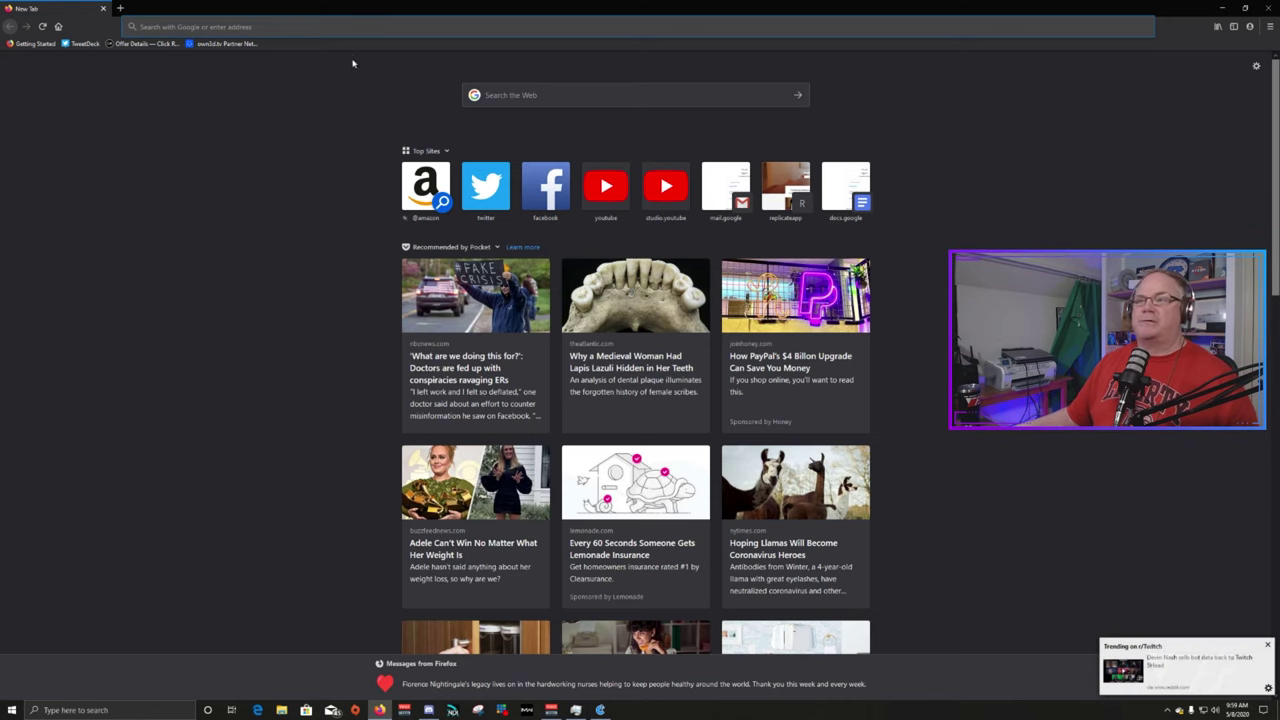
left_click(352, 27)
type("vb")
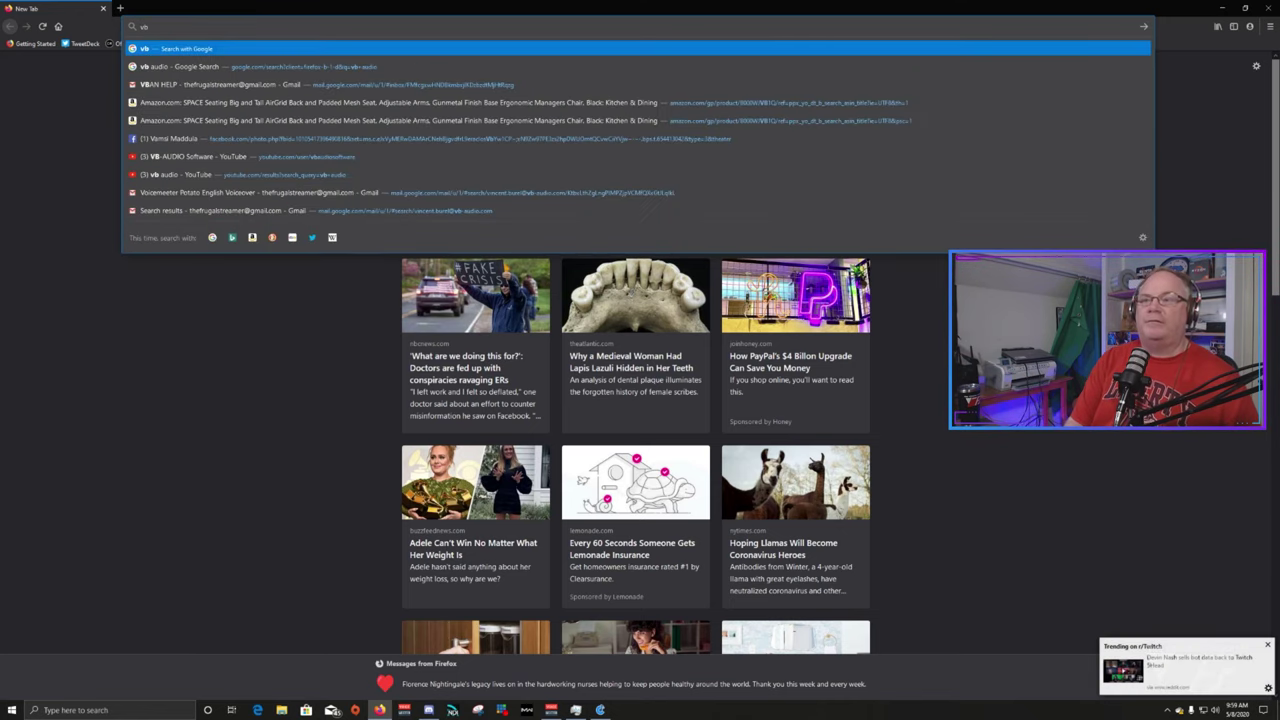
type(" audio")
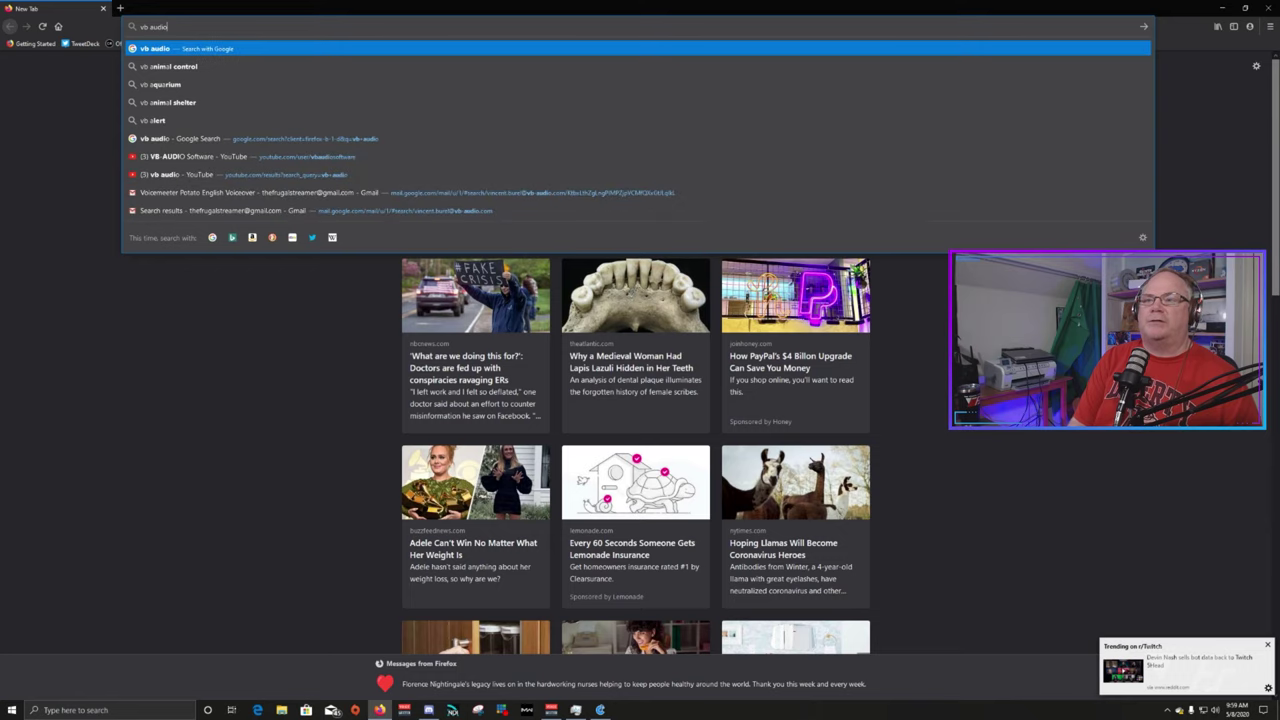
key("Return")
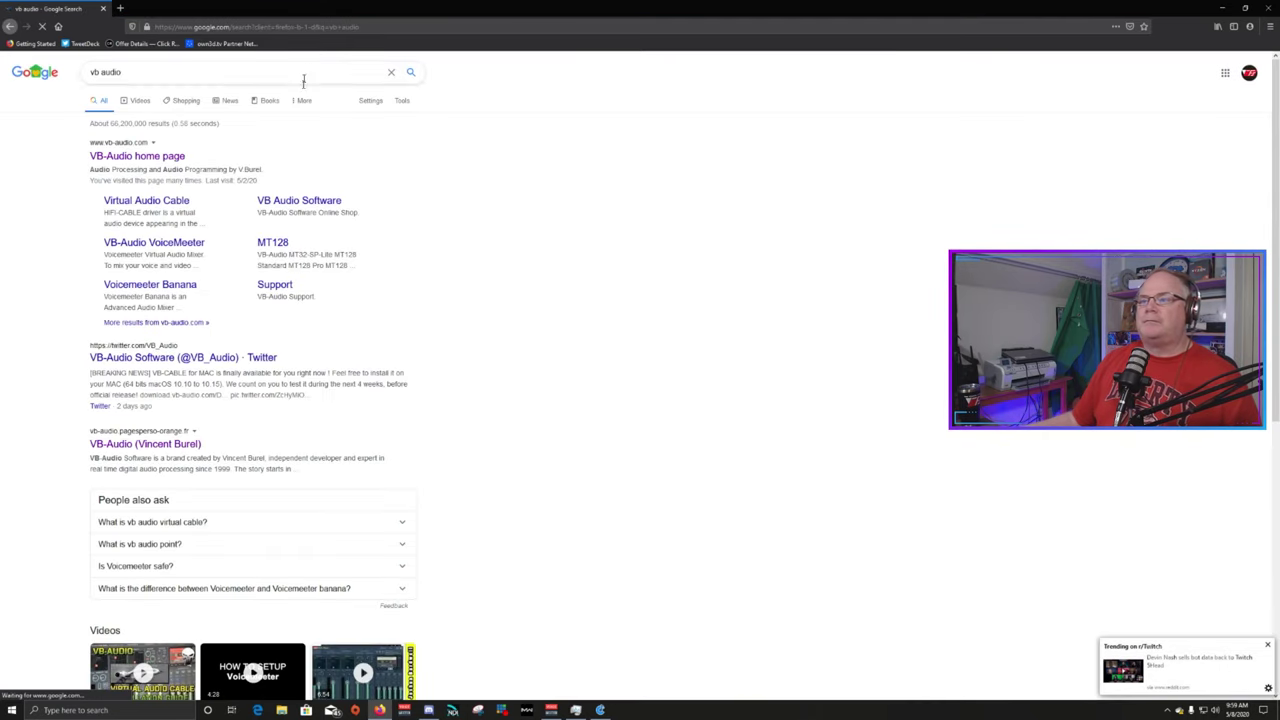
left_click(130, 160)
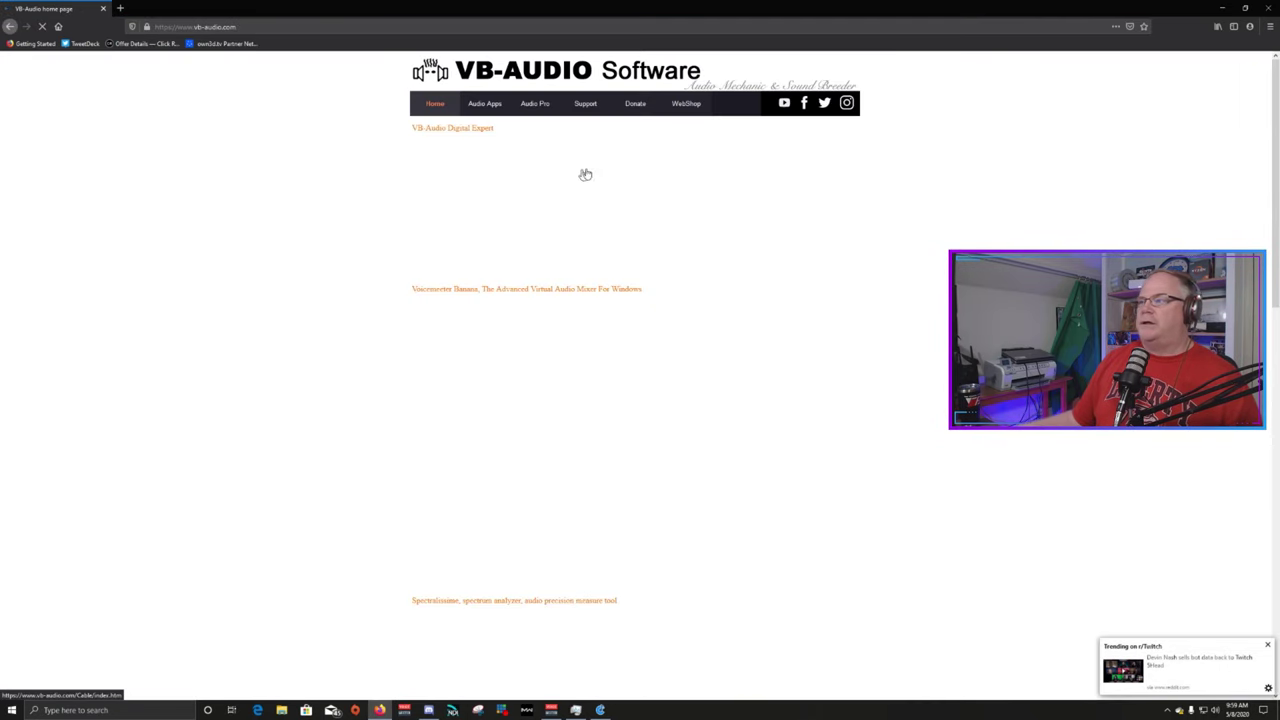
- Open the Voicemeeter Potato product page among the web shop's Windows apps and select the "I'm fan" licence price
left_click(687, 106)
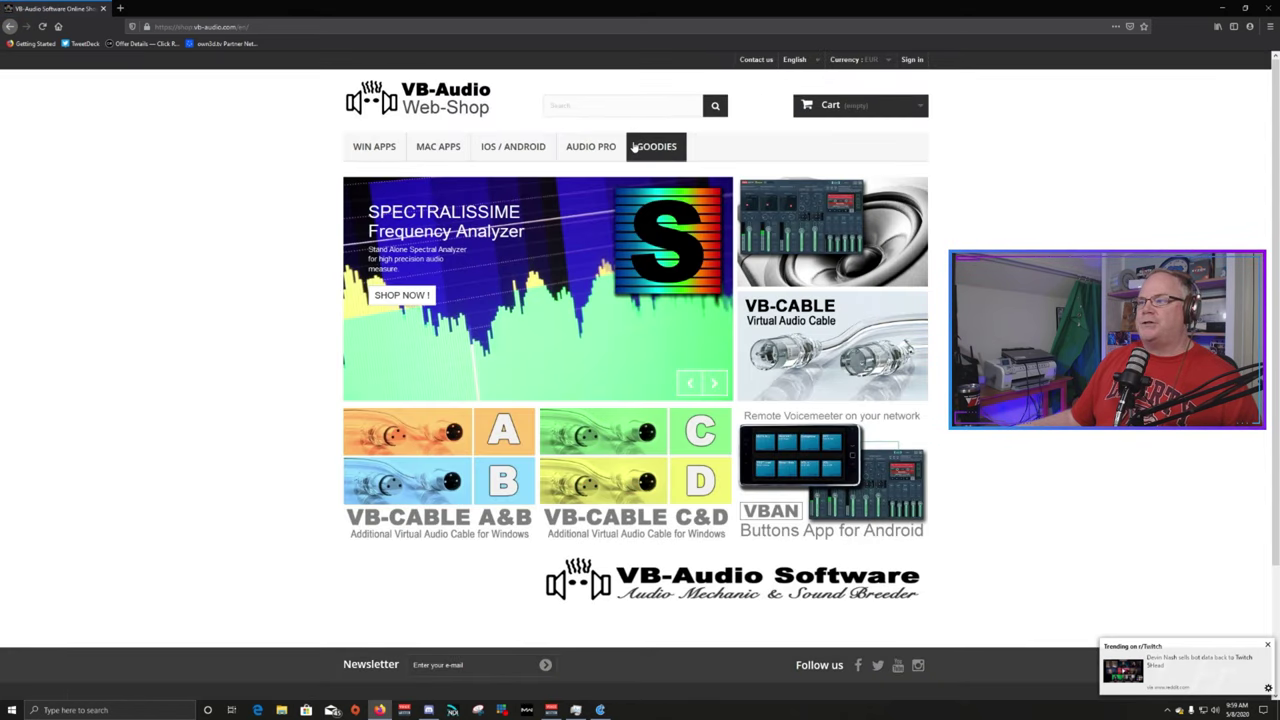
left_click(382, 150)
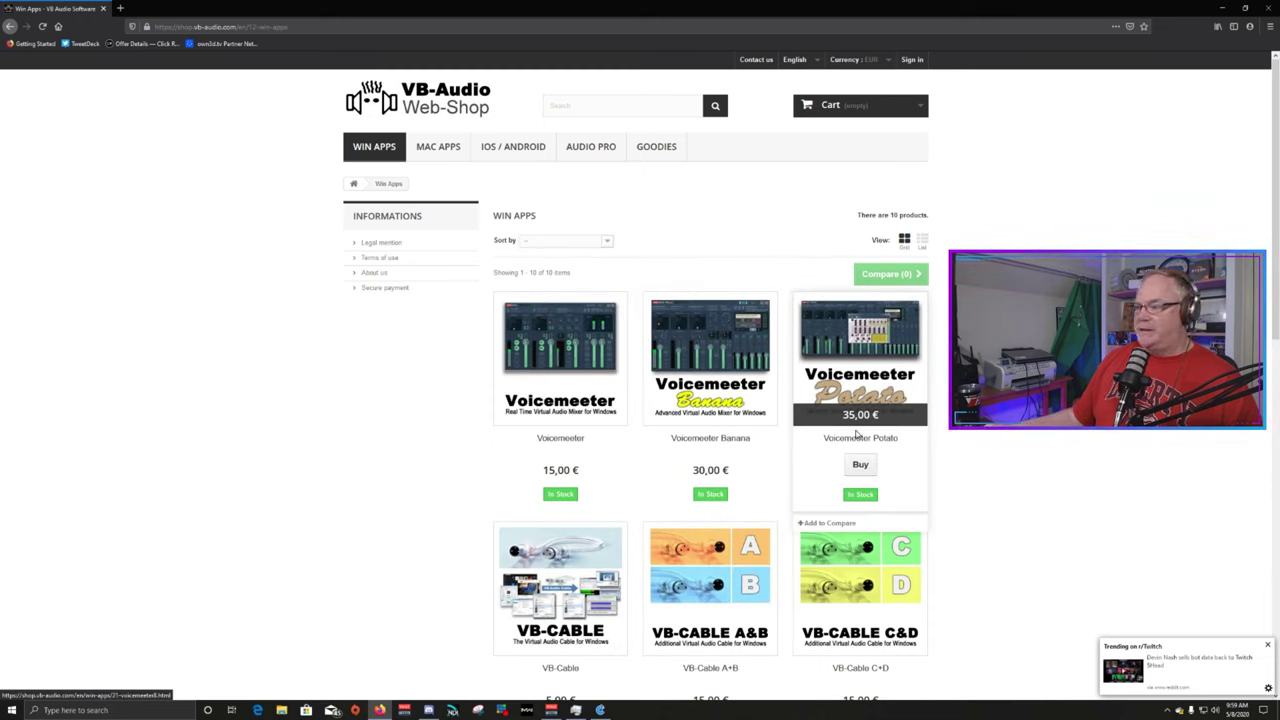
left_click(838, 340)
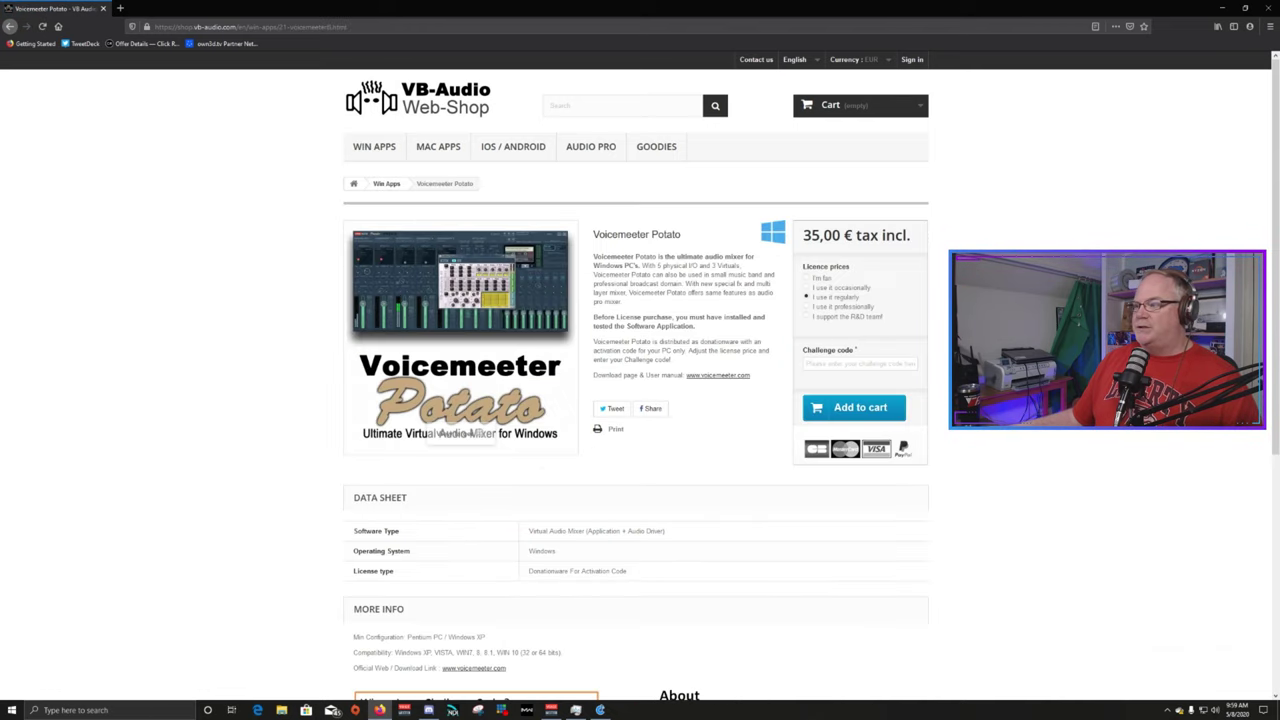
left_click(818, 277)
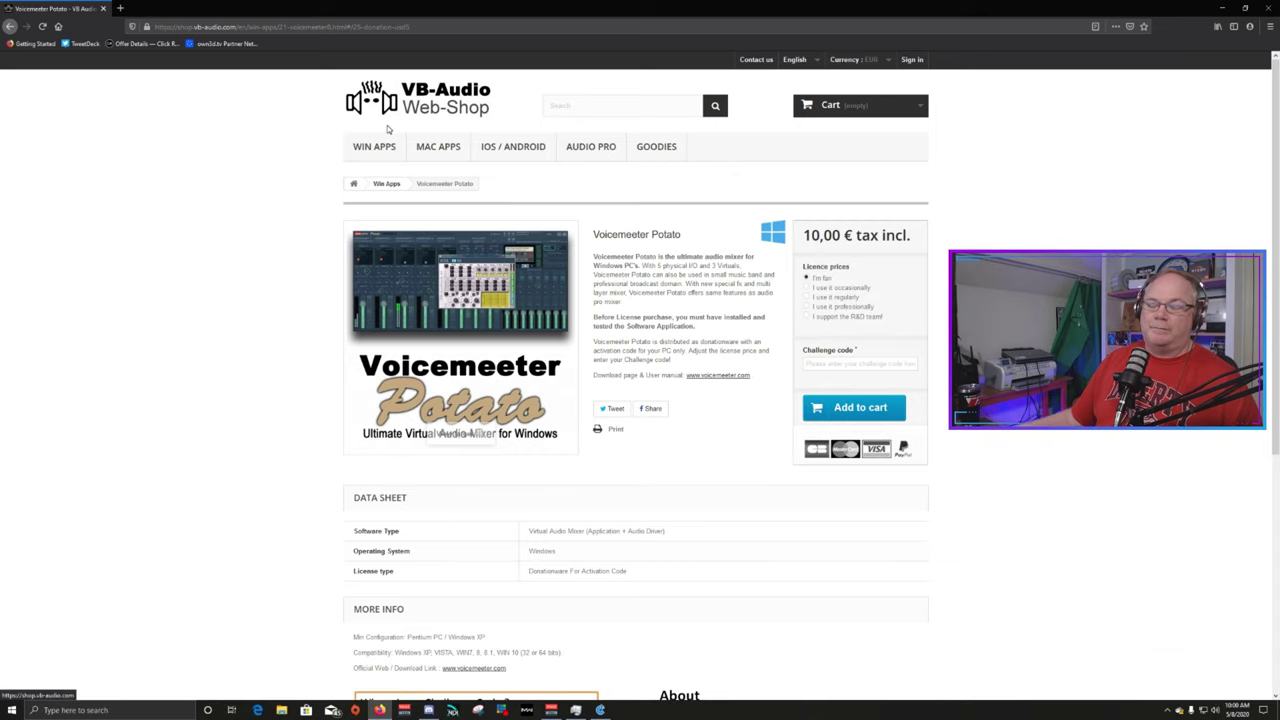
- Search for "reaper vst plugins" in a new browser tab, then open the ReaPlugs page and look through its plugin tour
left_click(120, 8)
left_click(300, 27)
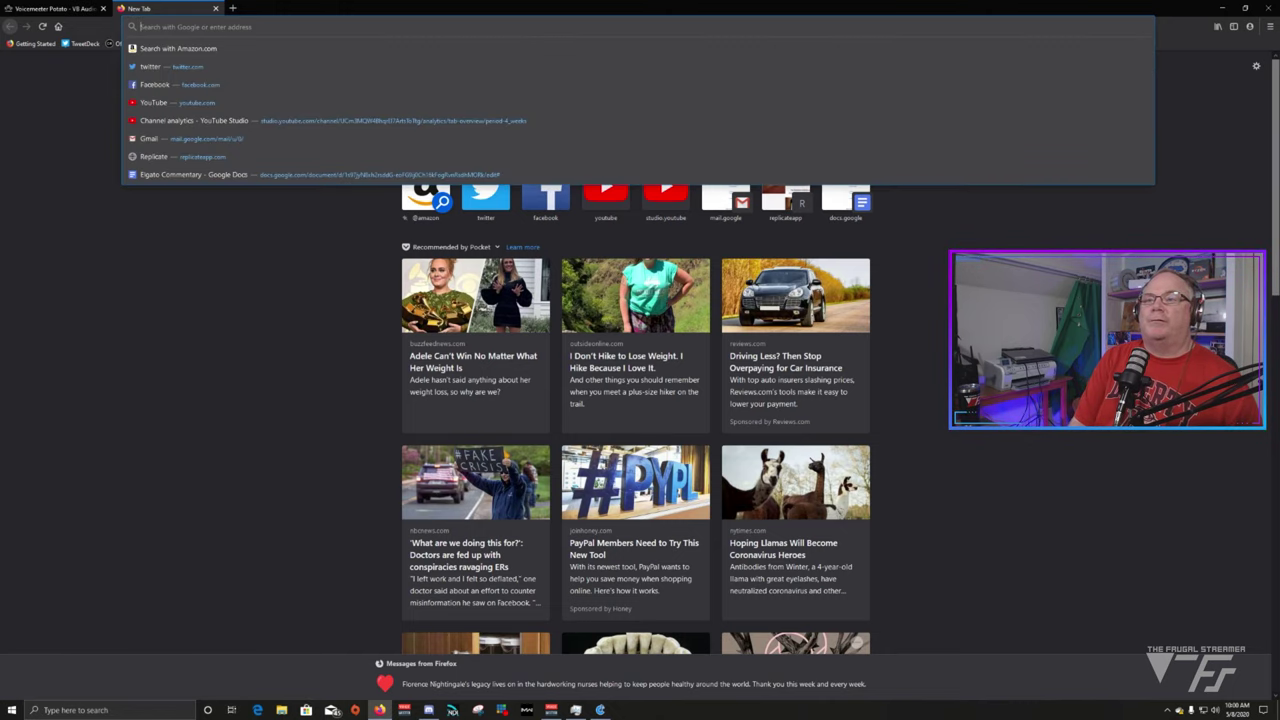
type("reaper vst")
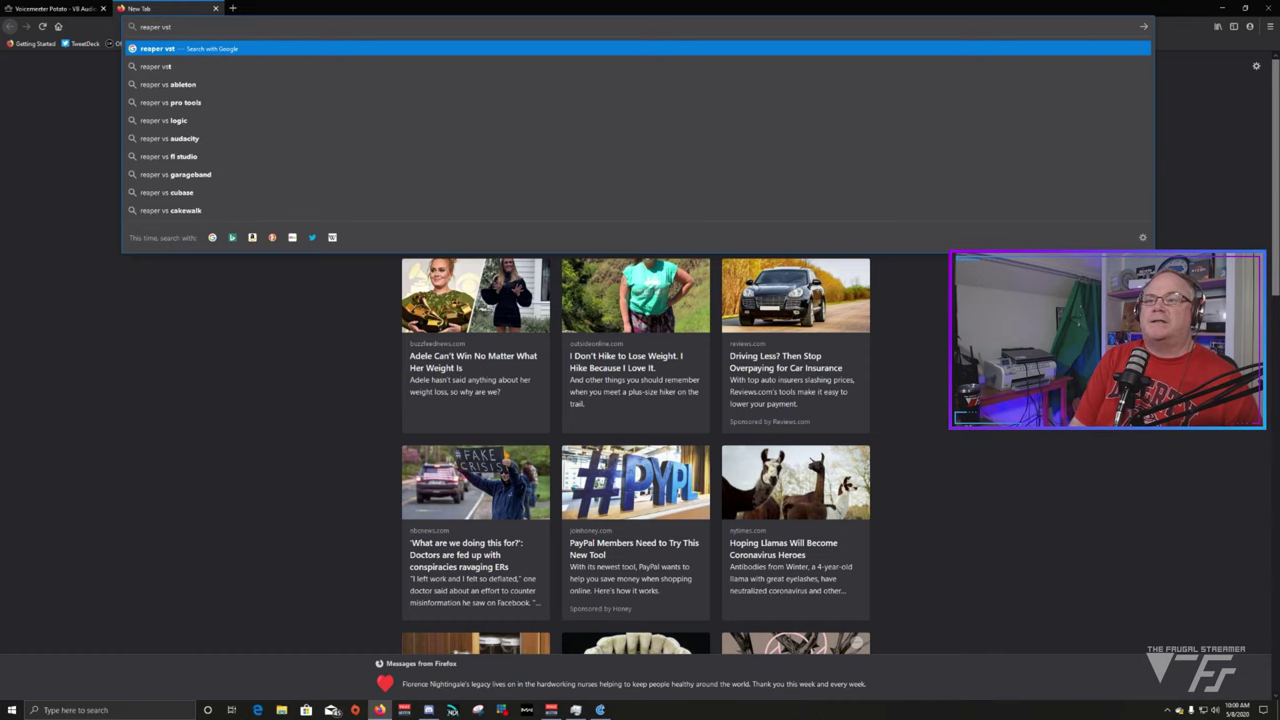
type(" plugi")
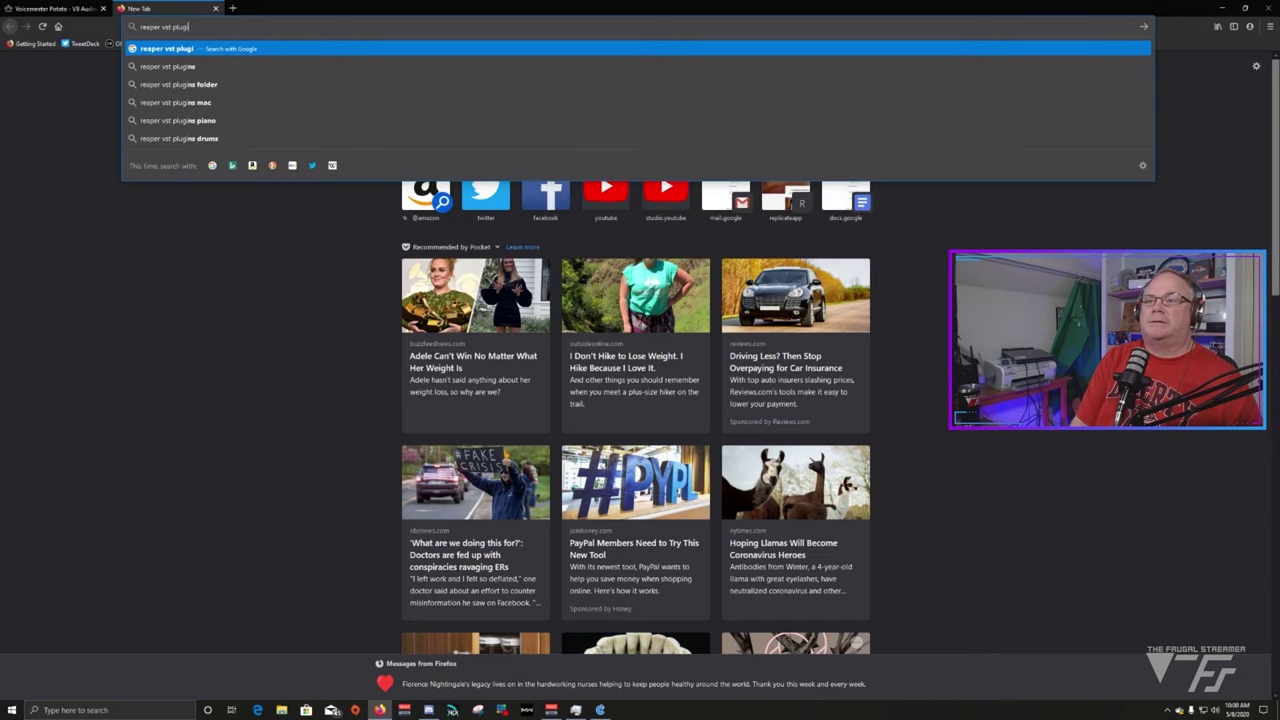
type("ngs")
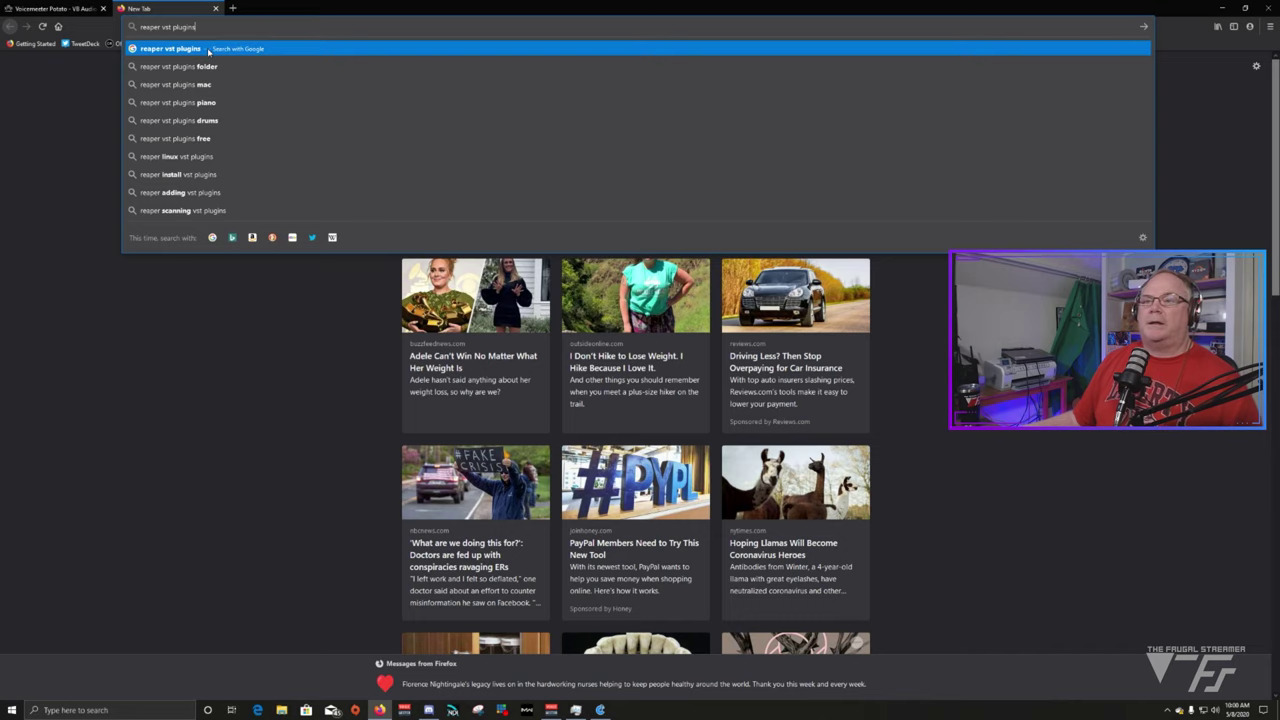
key("Return")
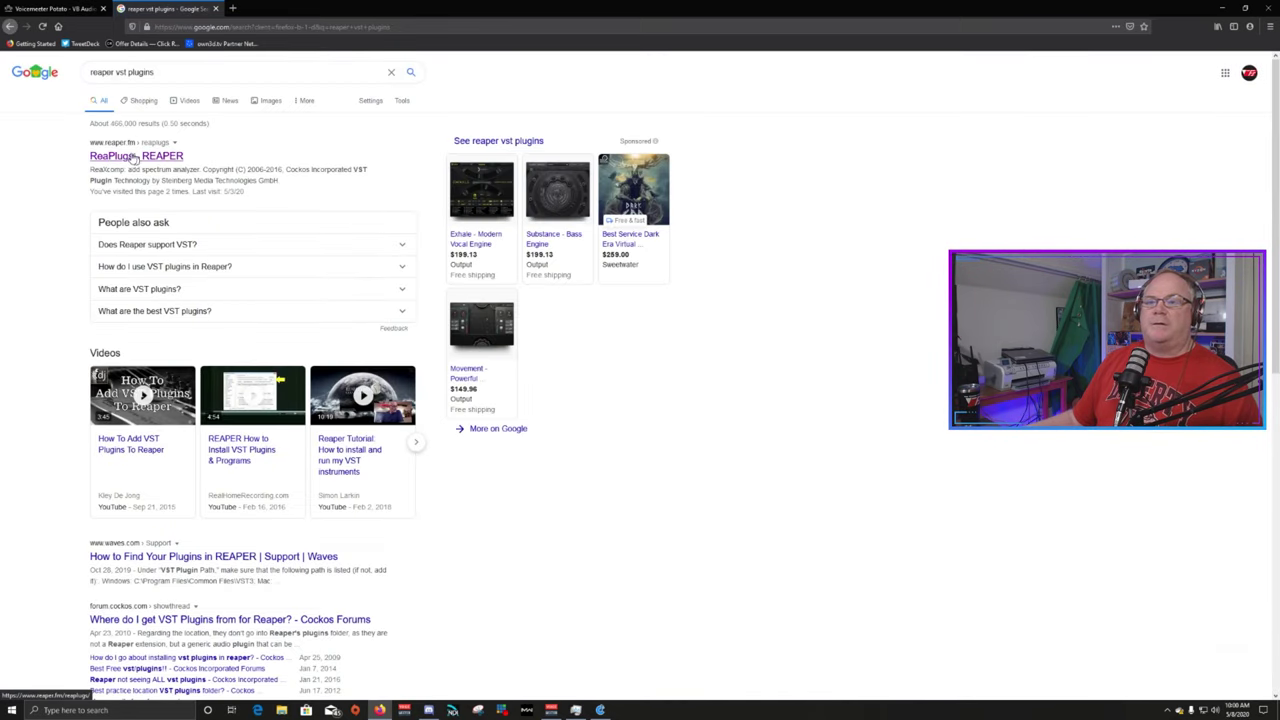
left_click(127, 158)
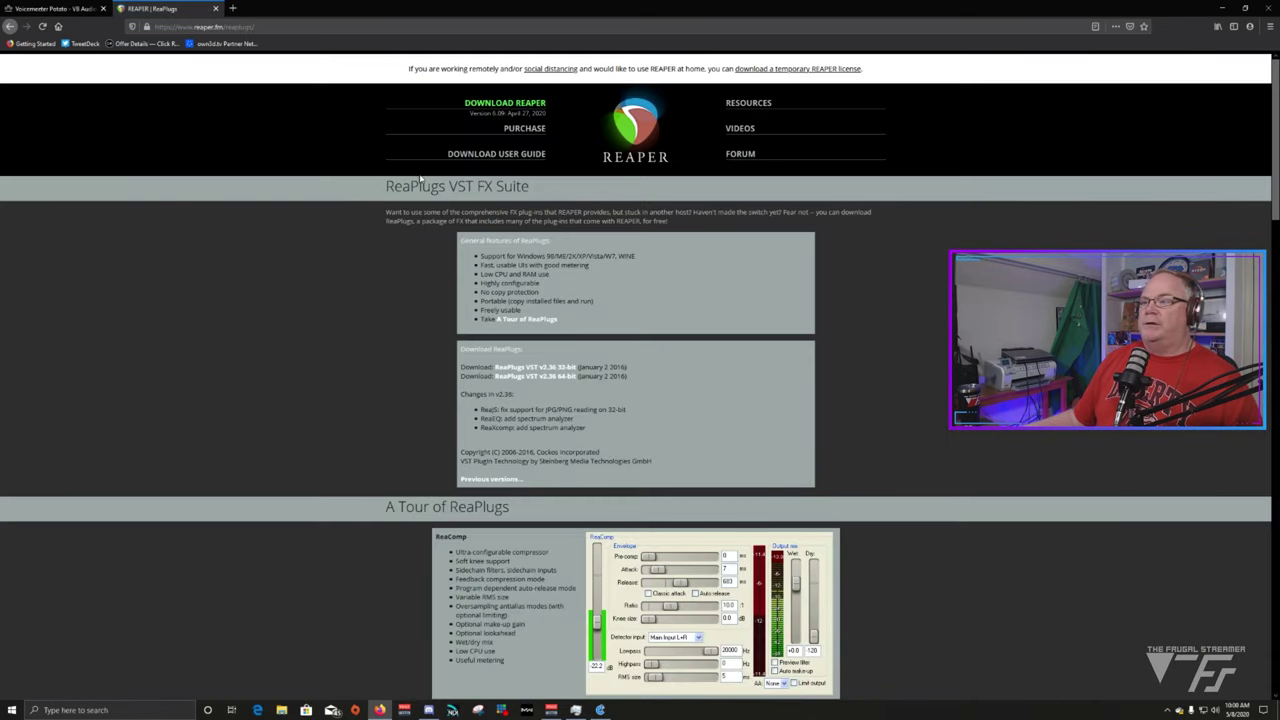
scroll(365, 192, "down", 12)
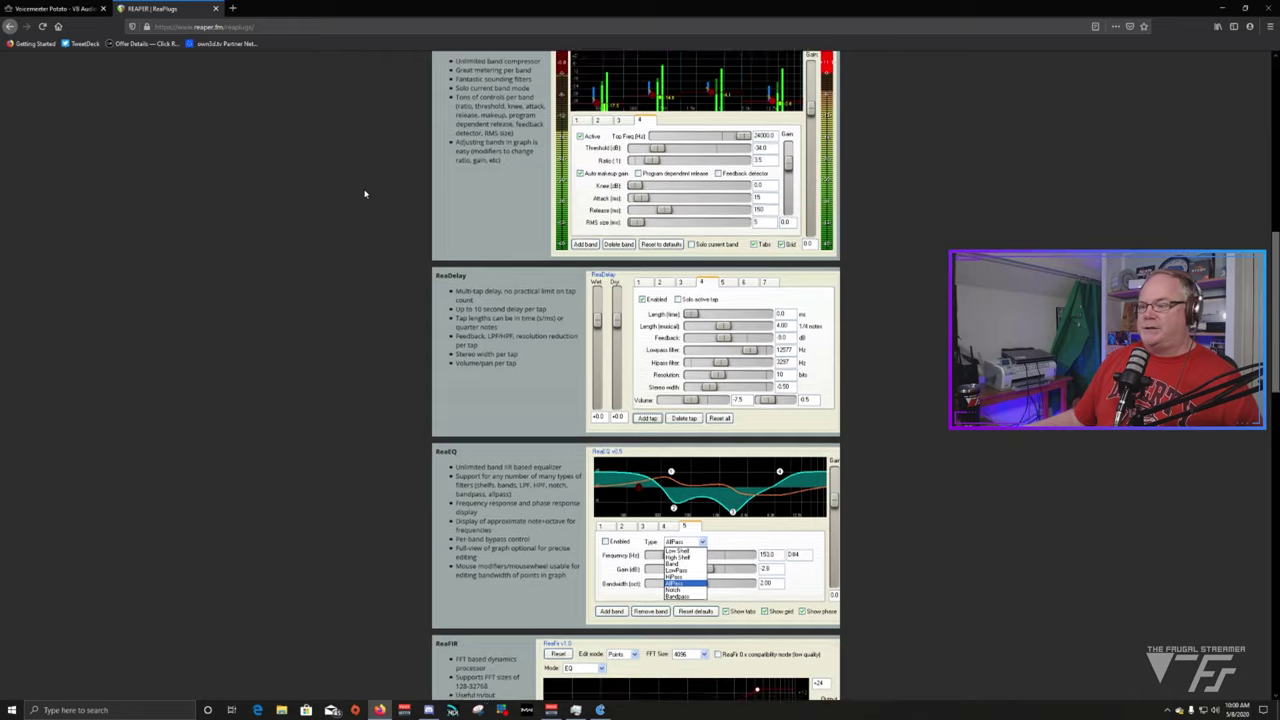
scroll(365, 192, "down", 10)
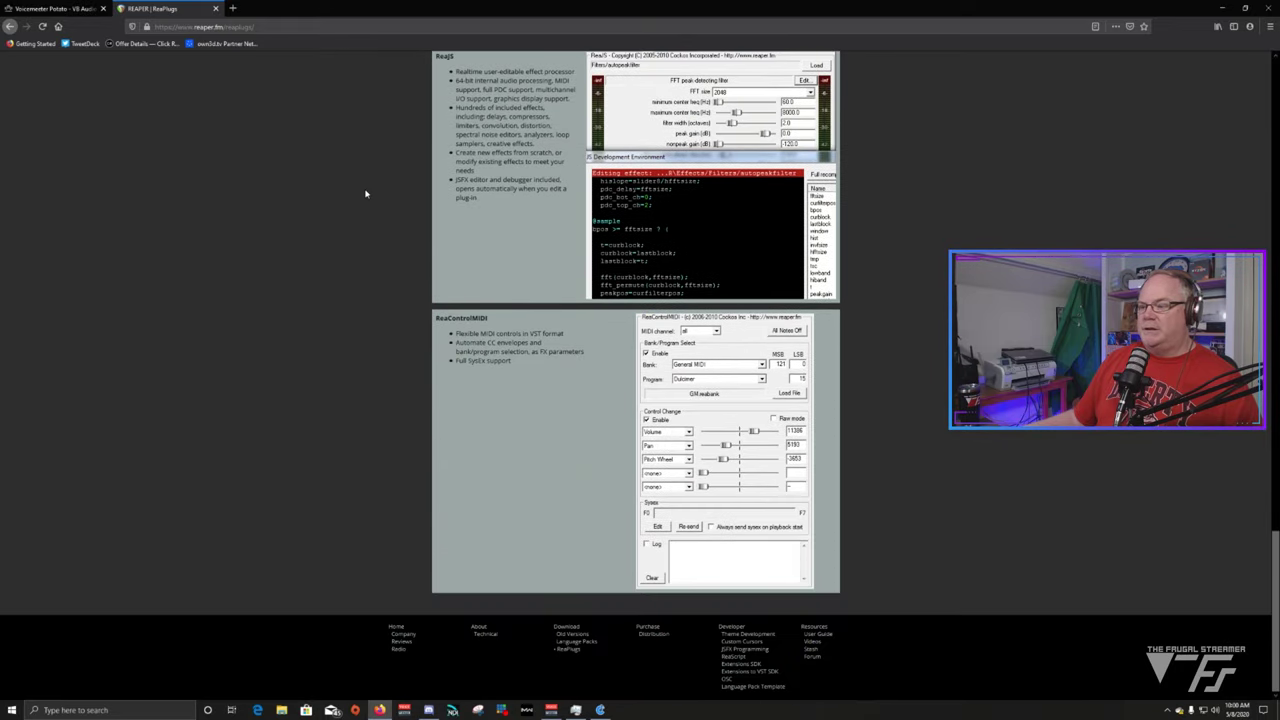
scroll(375, 196, "up", 10)
scroll(375, 196, "up", 12)
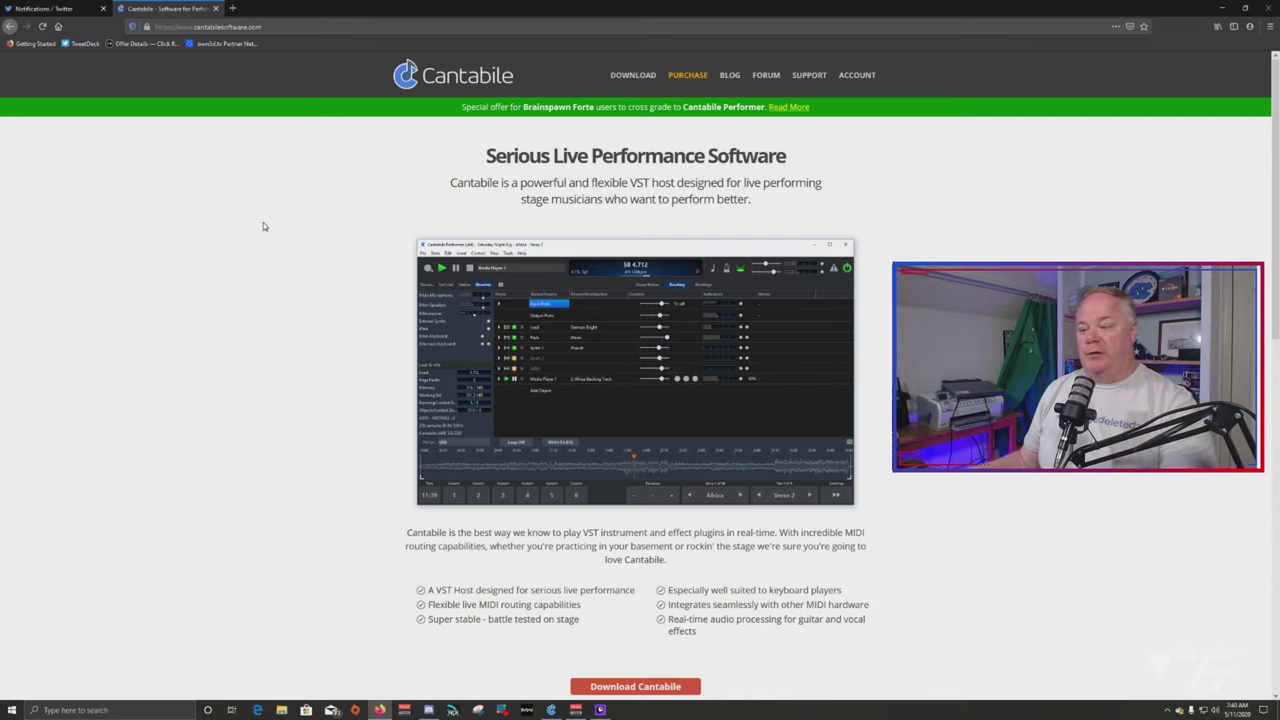
- Download Cantabile from its home page and save the installer SetupCantabile-3647.exe
scroll(263, 226, "down", 3)
scroll(360, 205, "down", 2)
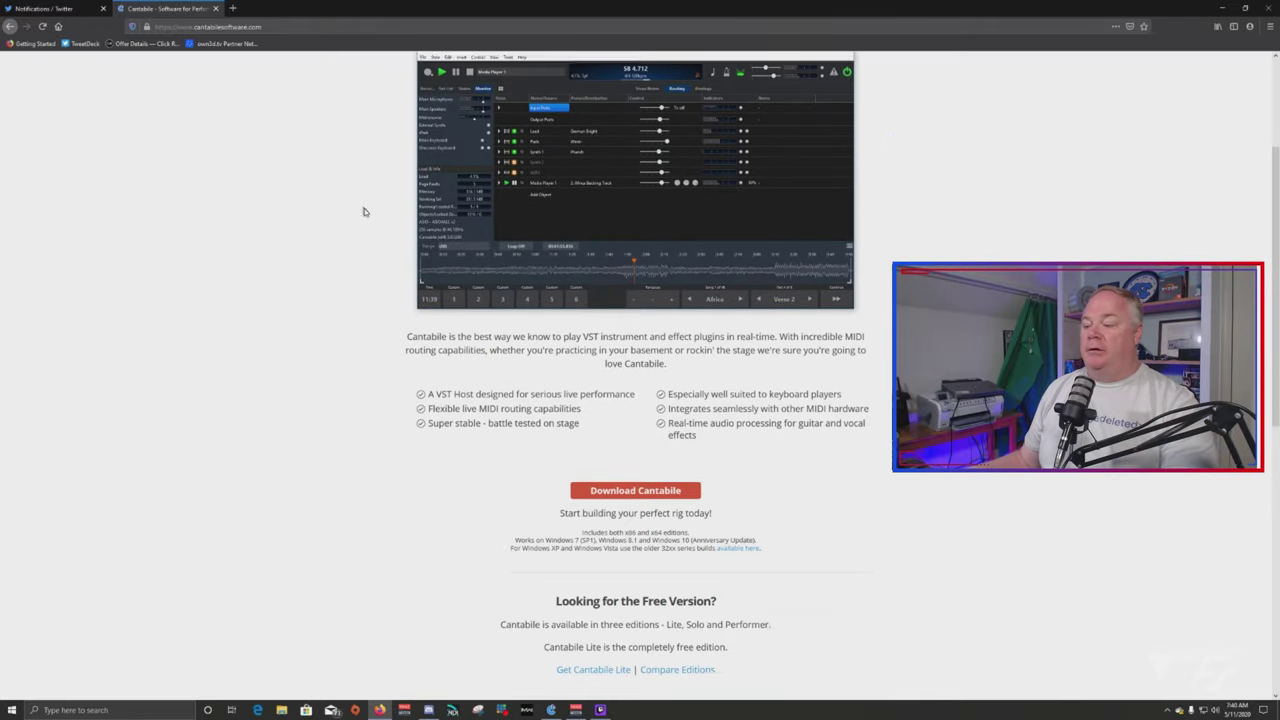
left_click(574, 470)
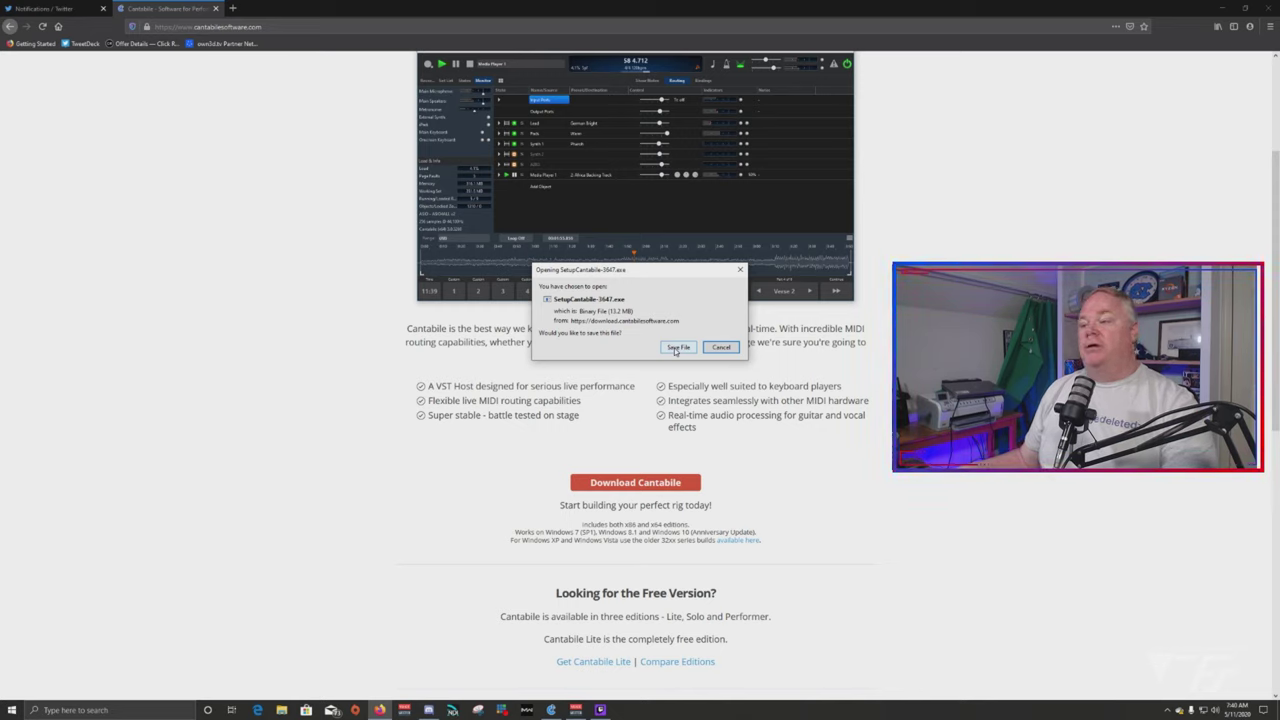
left_click(677, 347)
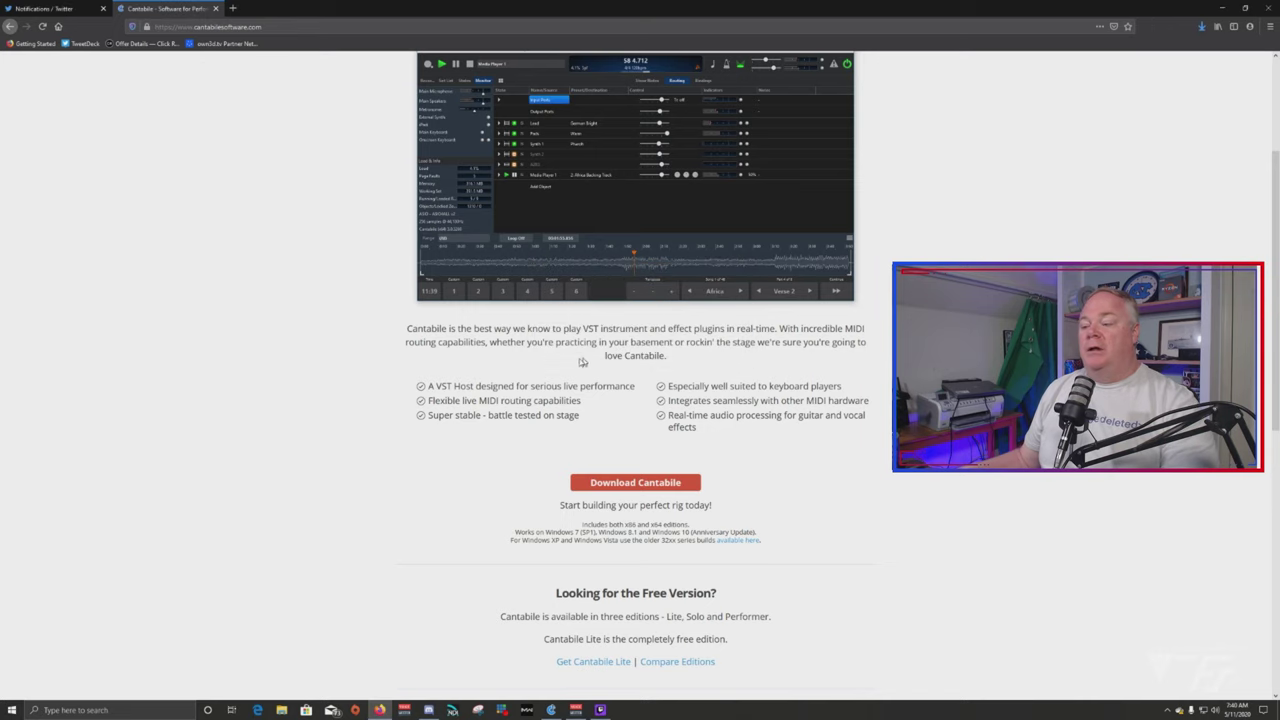
- Examine the Cantabile home page, including its feature list, download section and free version information
scroll(578, 362, "up", 2)
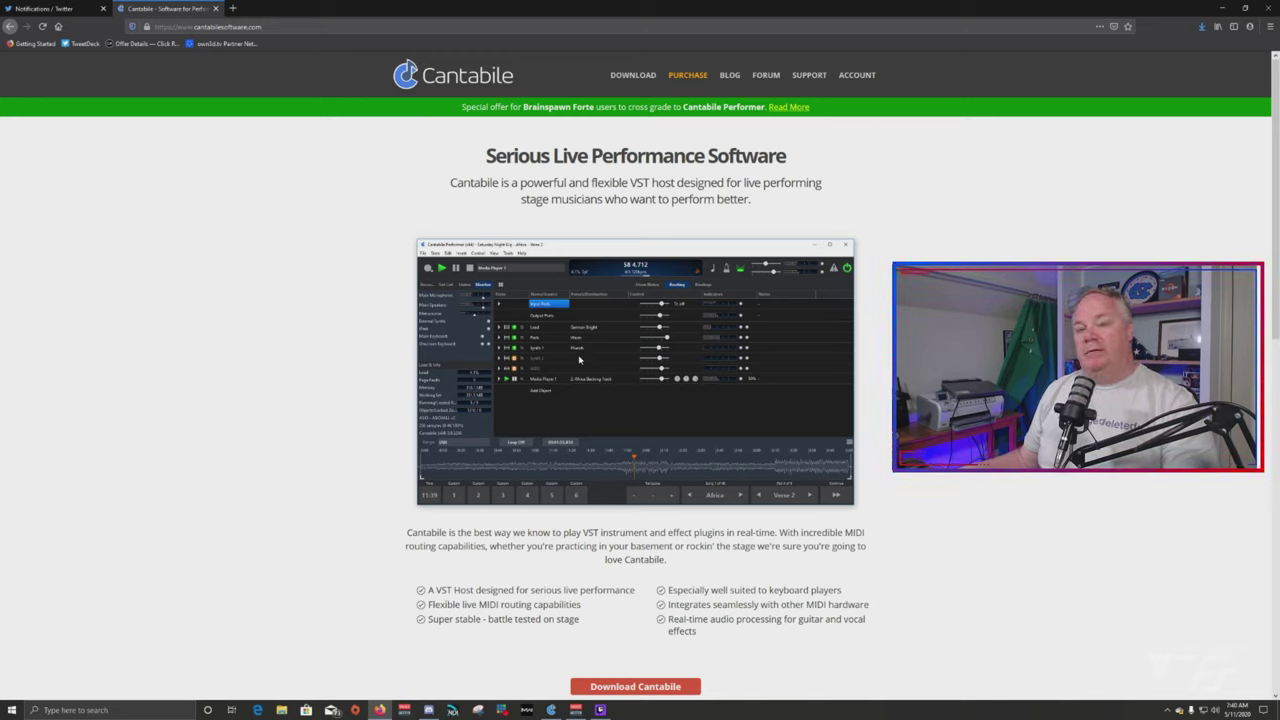
scroll(543, 357, "down", 1)
scroll(500, 365, "up", 1)
scroll(455, 372, "down", 2)
scroll(455, 372, "down", 4)
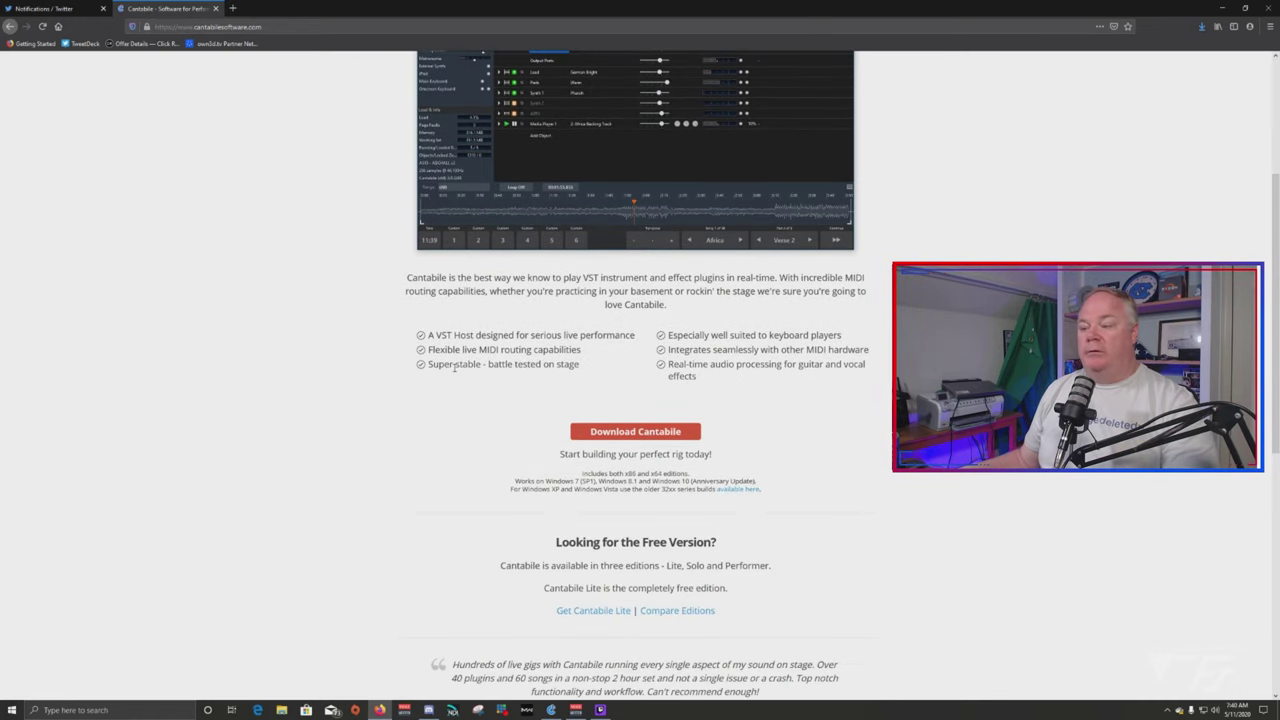
scroll(455, 372, "up", 2)
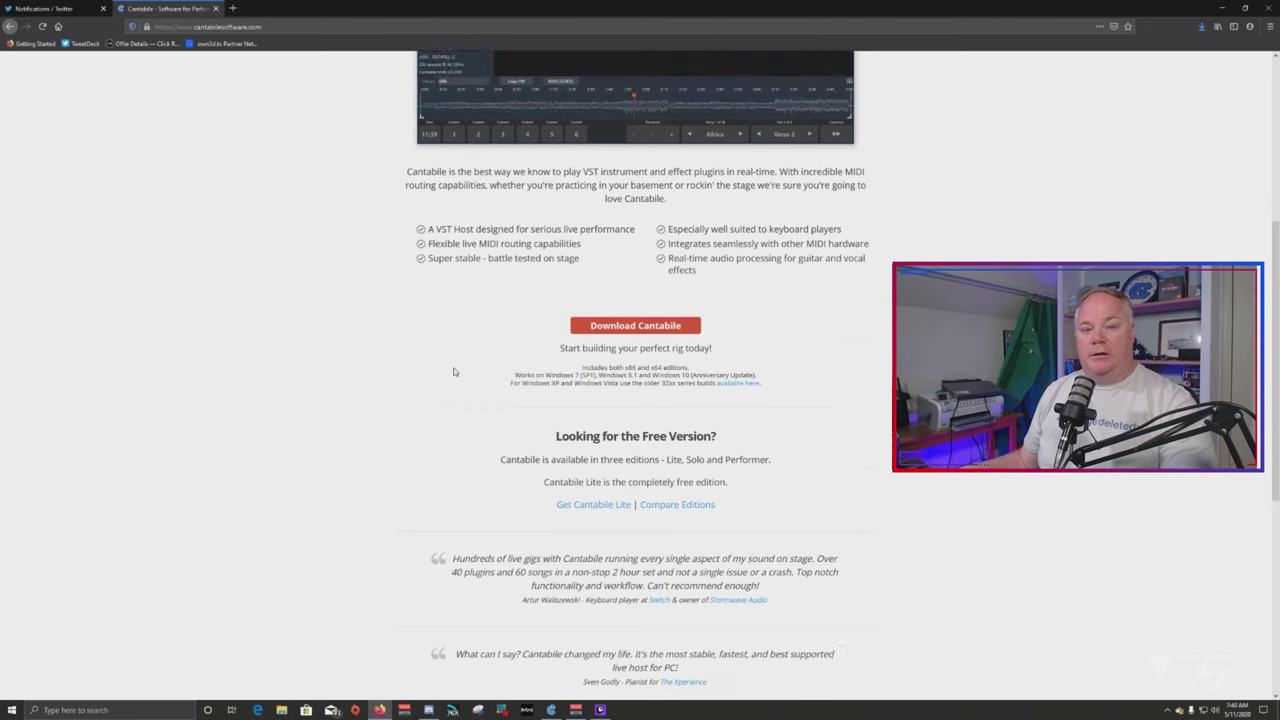
scroll(455, 372, "up", 3)
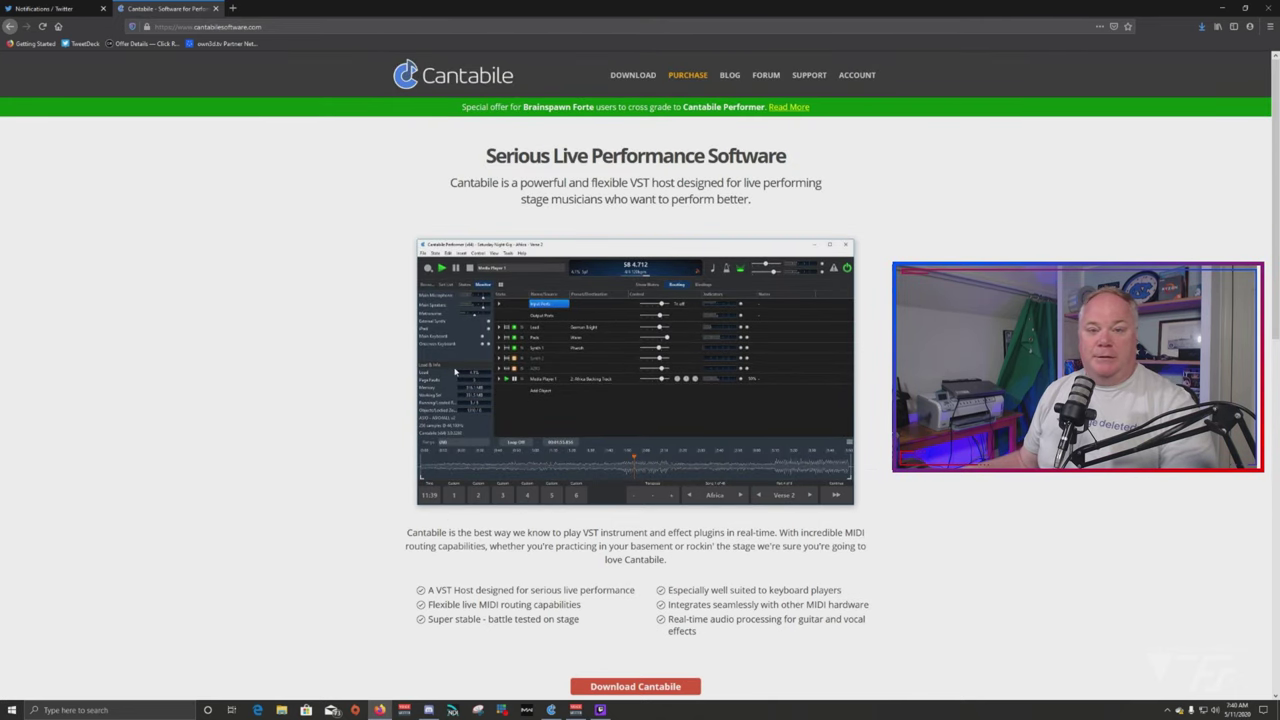
scroll(545, 357, "down", 5)
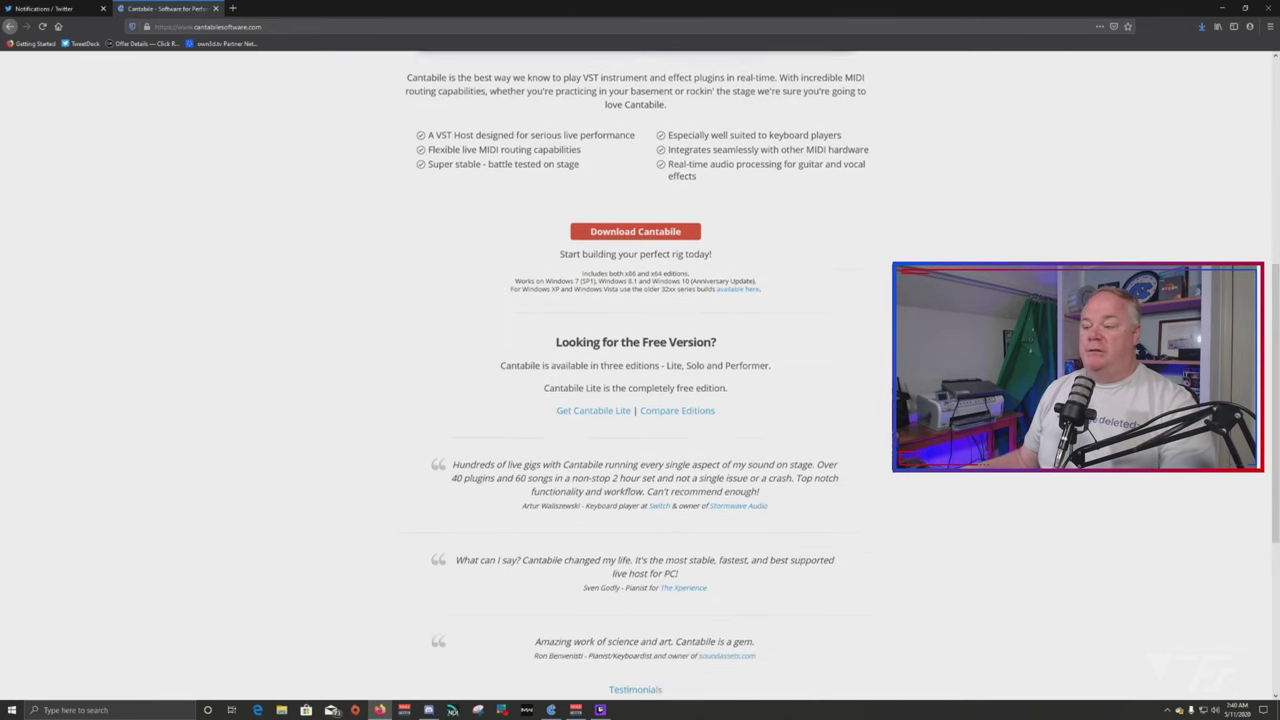
scroll(451, 353, "up", 1)
scroll(451, 353, "up", 4)
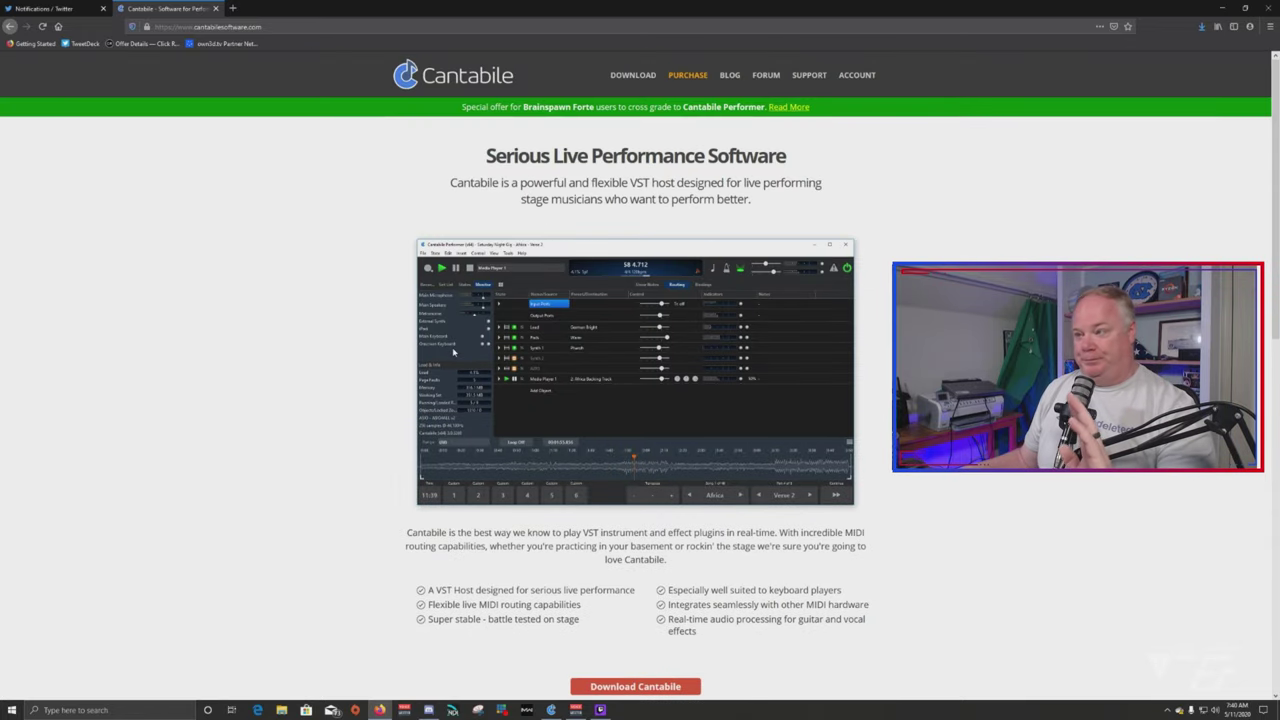
scroll(453, 351, "down", 1)
scroll(453, 351, "up", 1)
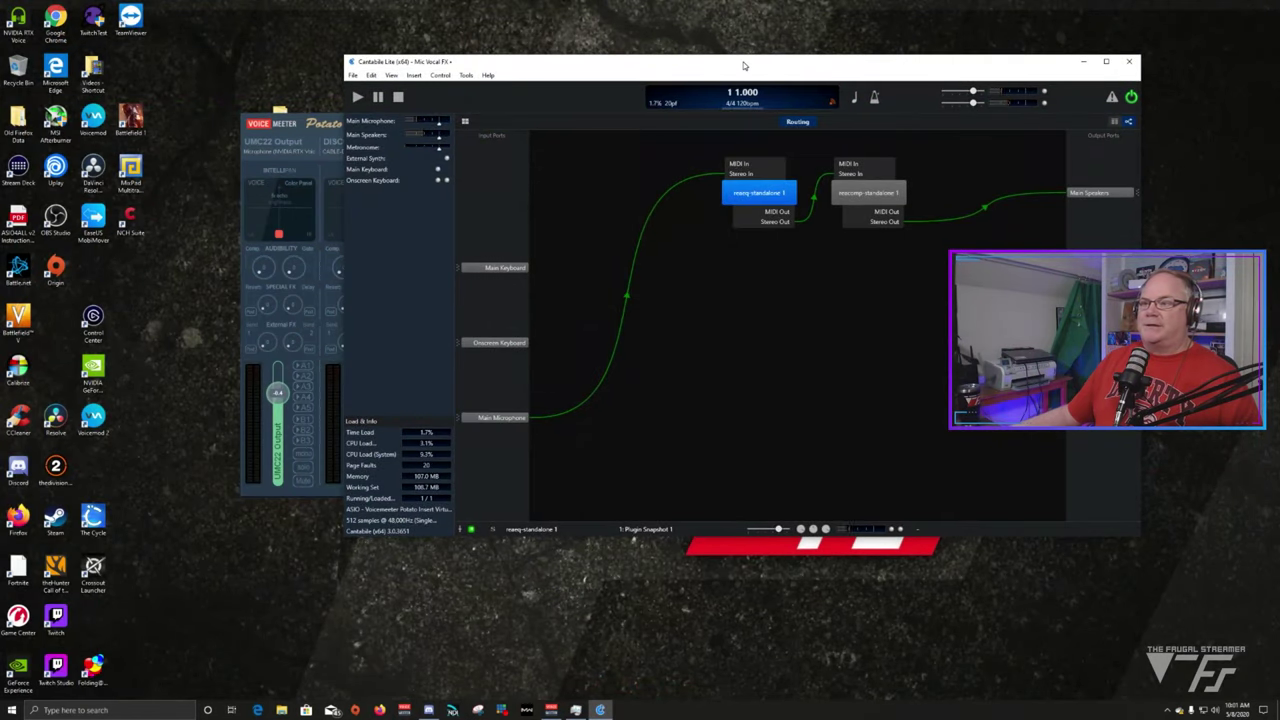
- Switch to Voicemeeter Potato, check the patch insert channels in its system settings, and put the mixer away
left_click_drag(752, 65, 461, 194)
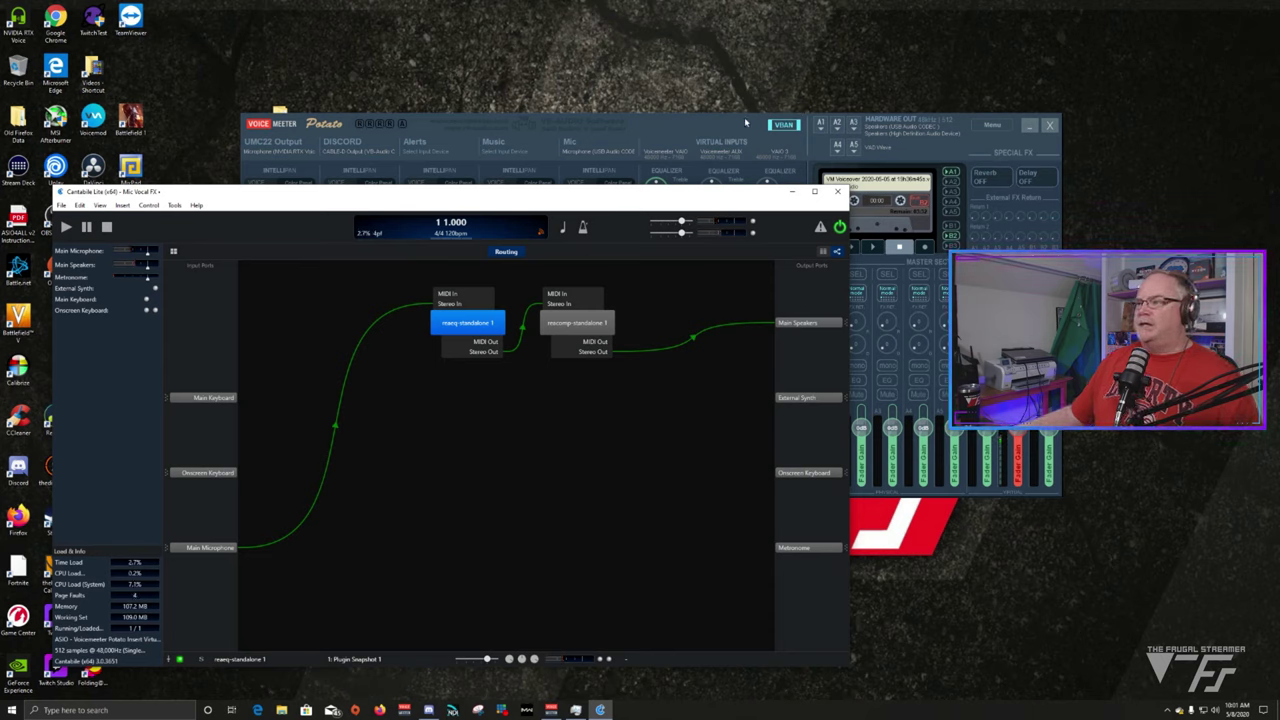
left_click(748, 138)
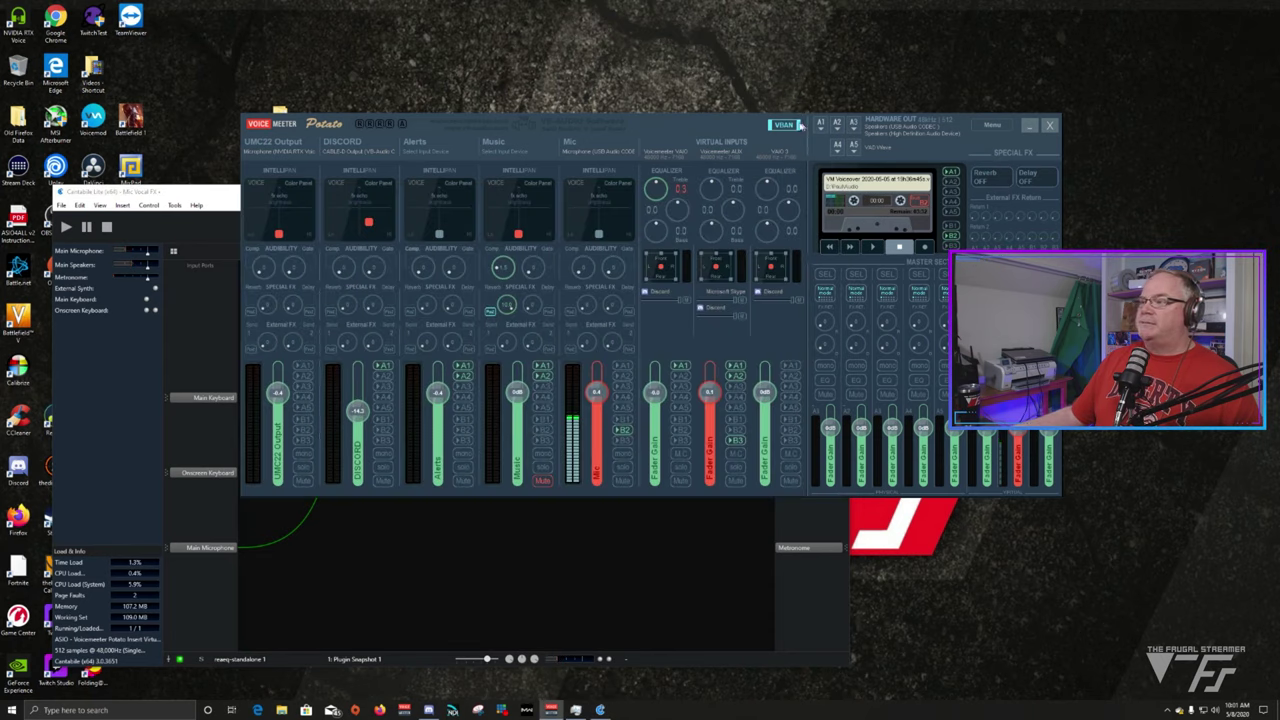
left_click(992, 125)
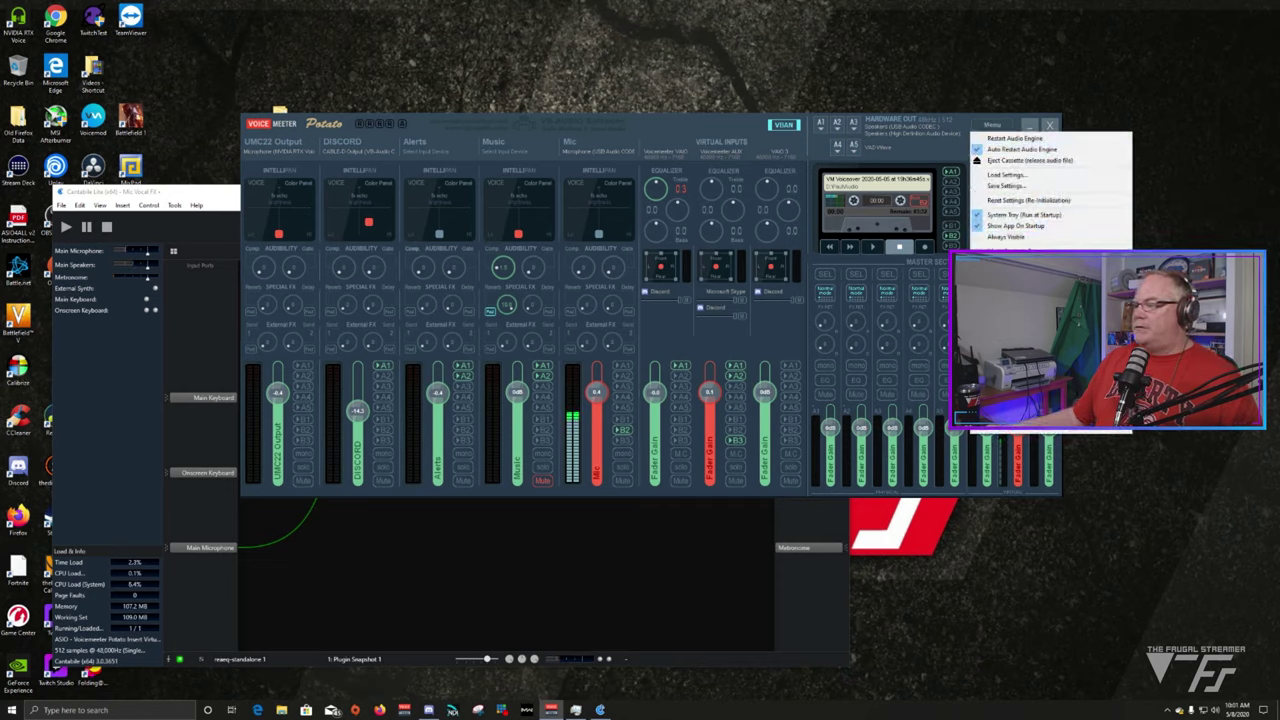
left_click(1020, 262)
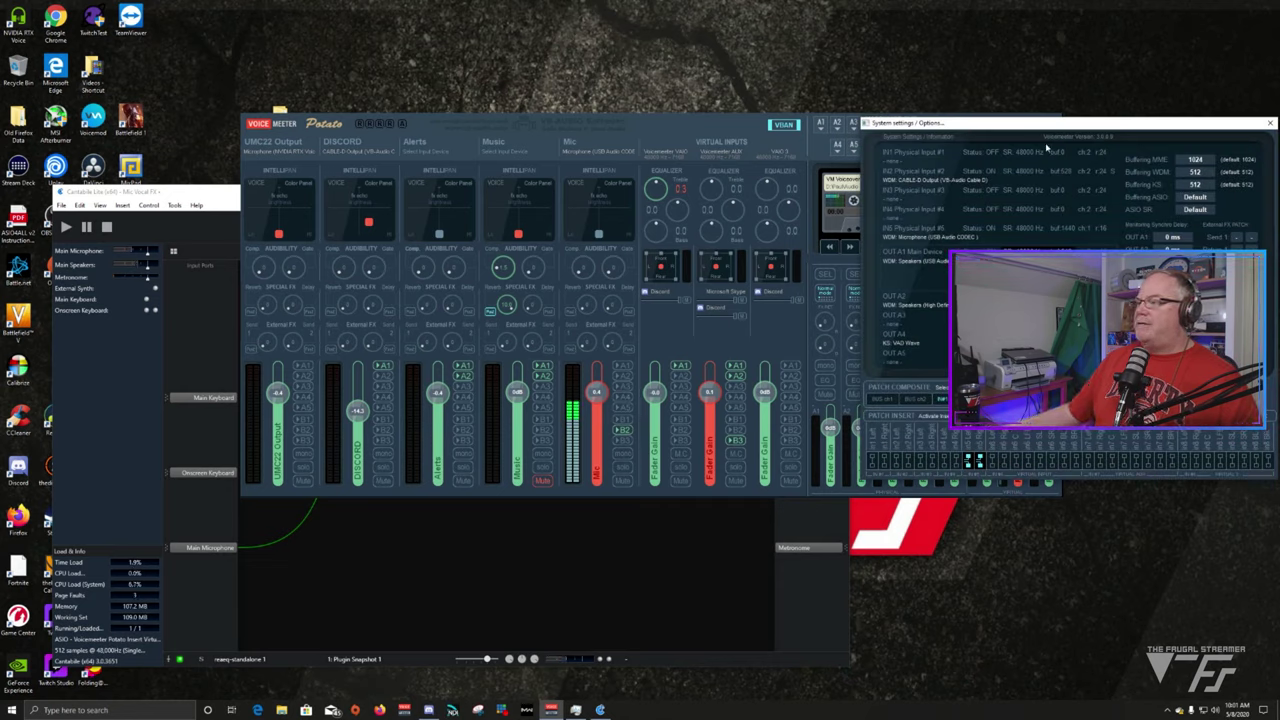
left_click_drag(1060, 127, 785, 112)
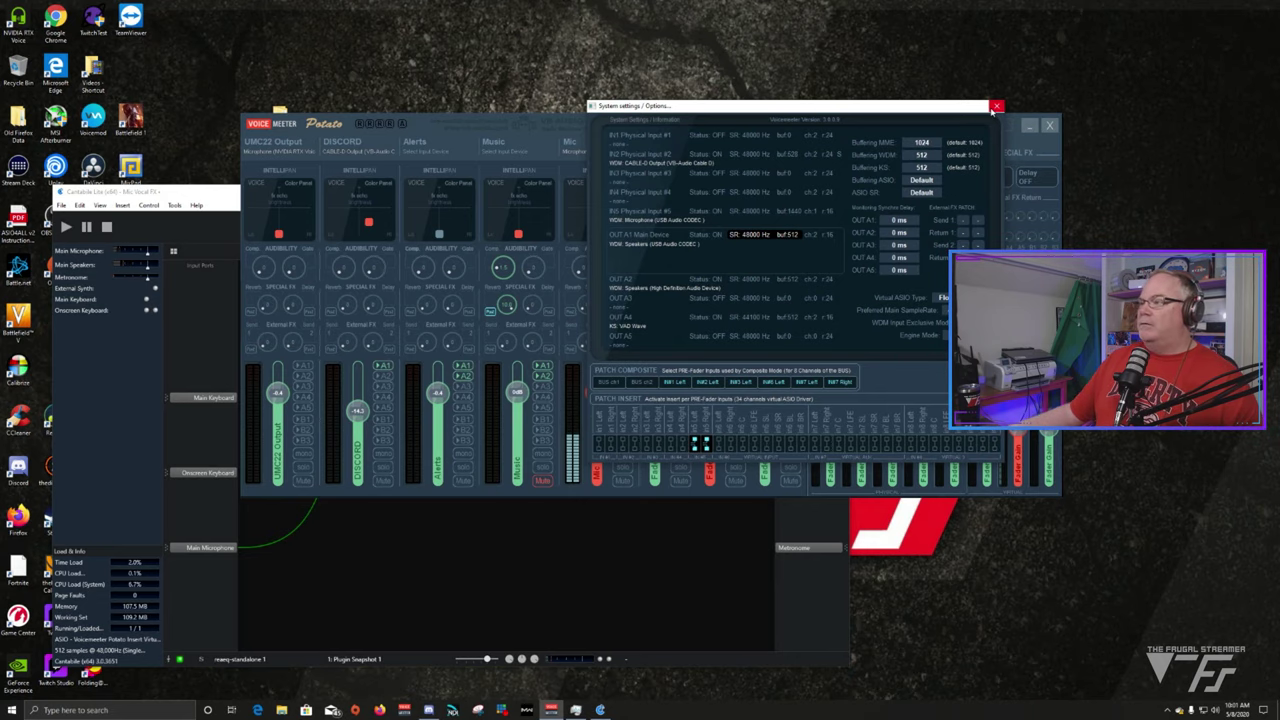
left_click(995, 106)
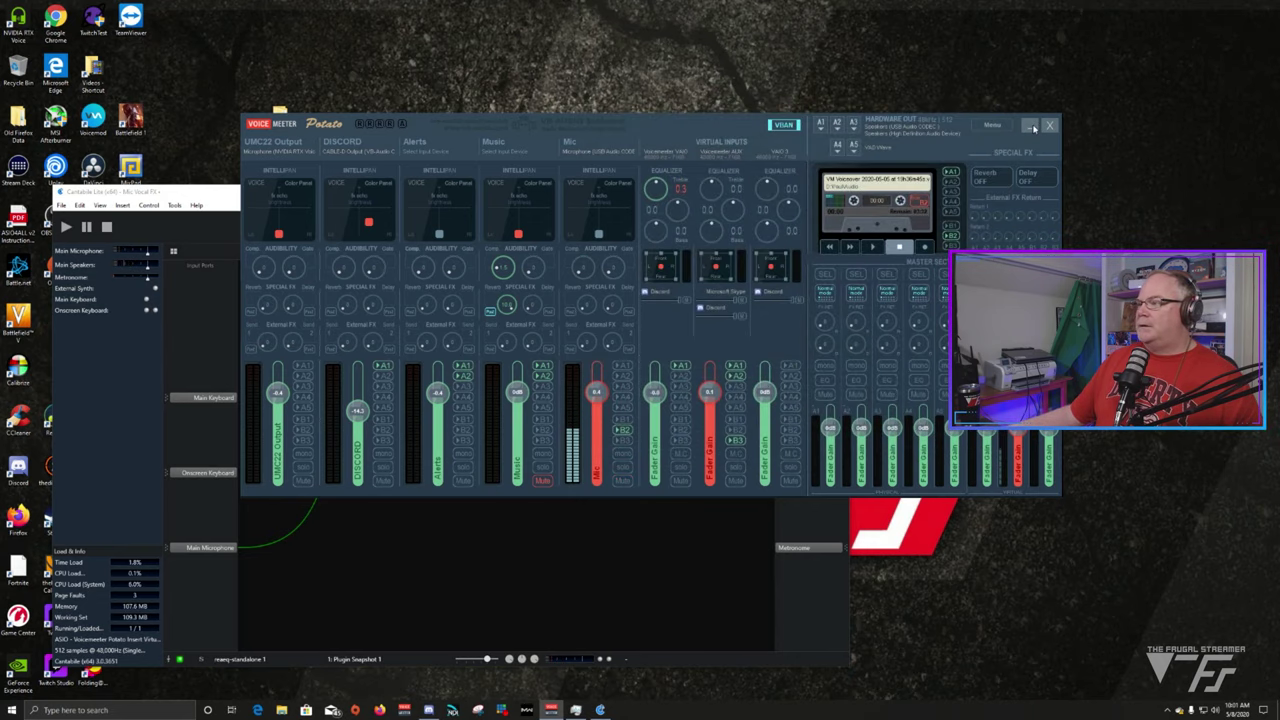
left_click(1030, 126)
- Switch to Cantabile, open its Audio Engine options and check the audio driver list for ASIO - Voicemeeter Potato Insert Virtual ASIO
left_click_drag(530, 197, 812, 77)
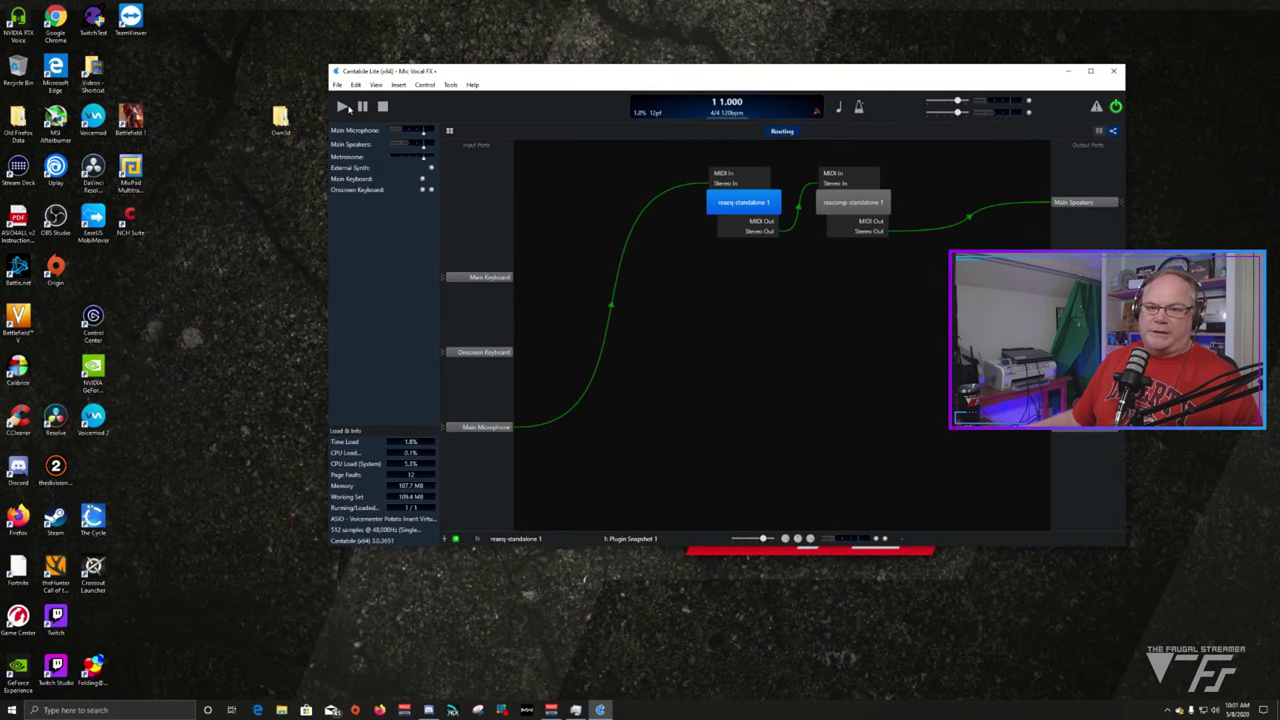
left_click(452, 85)
mouse_move(424, 85)
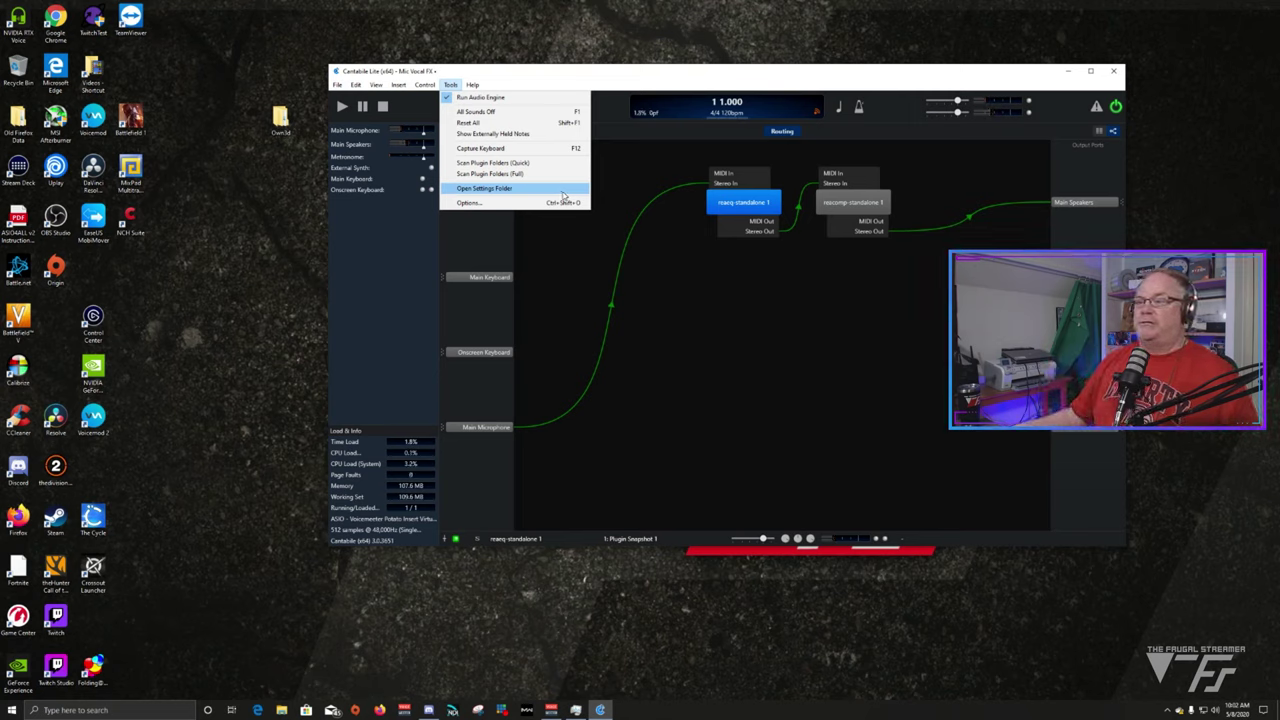
left_click(496, 204)
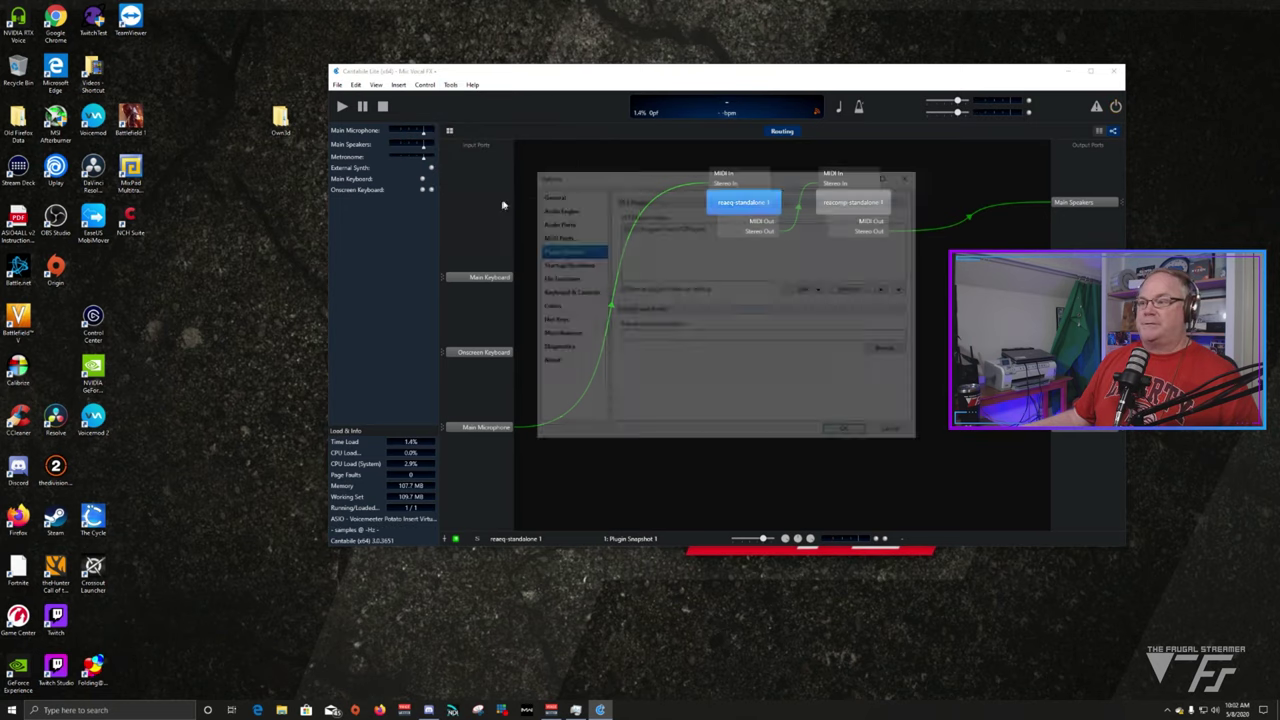
left_click_drag(699, 170, 557, 147)
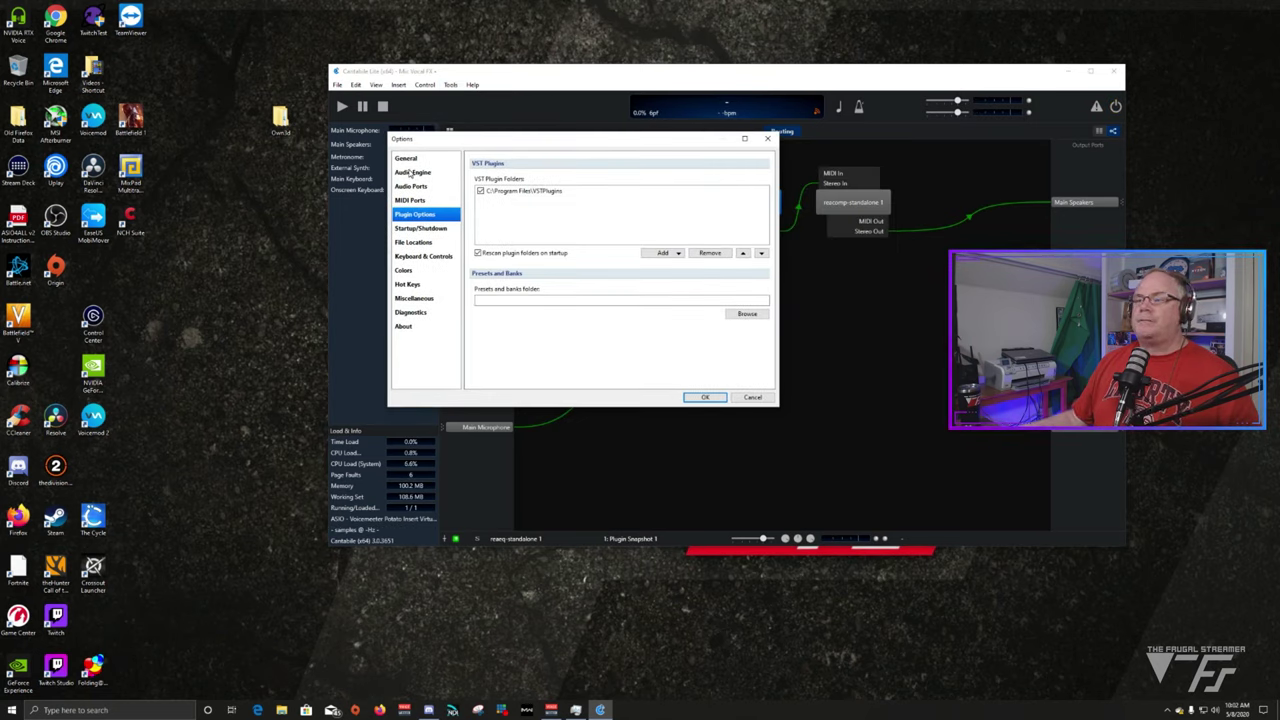
left_click(410, 173)
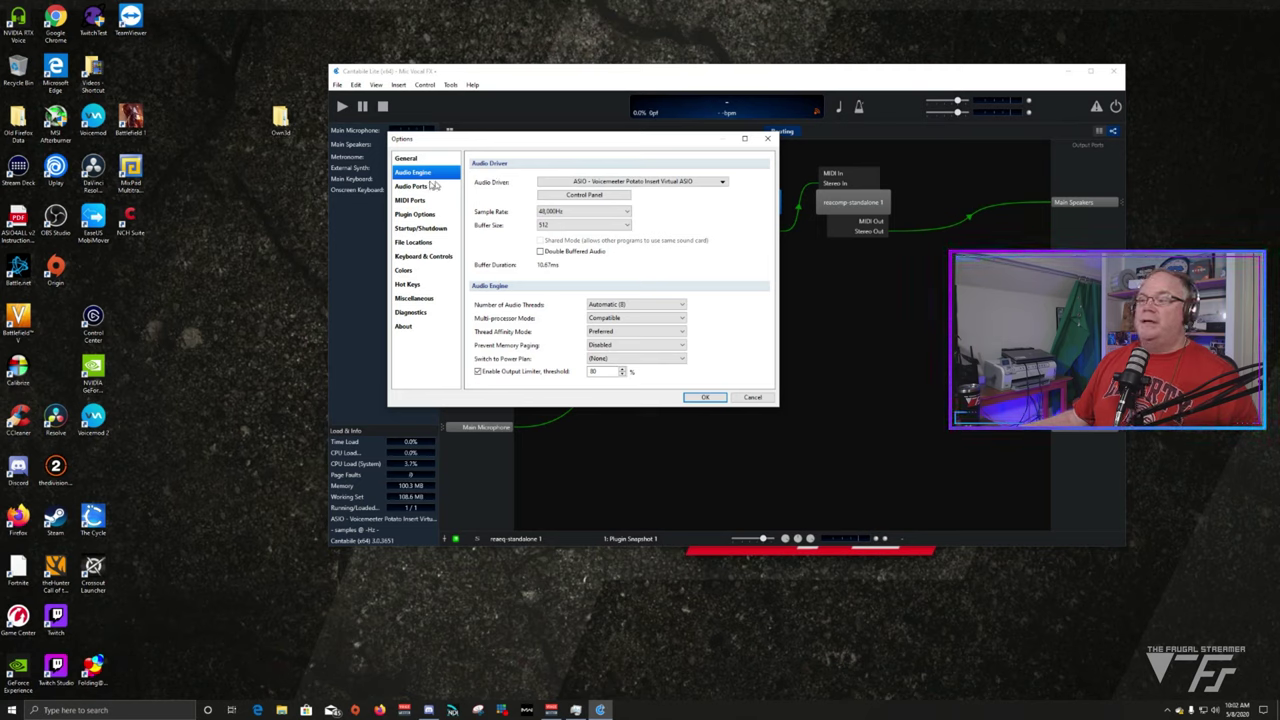
left_click(686, 181)
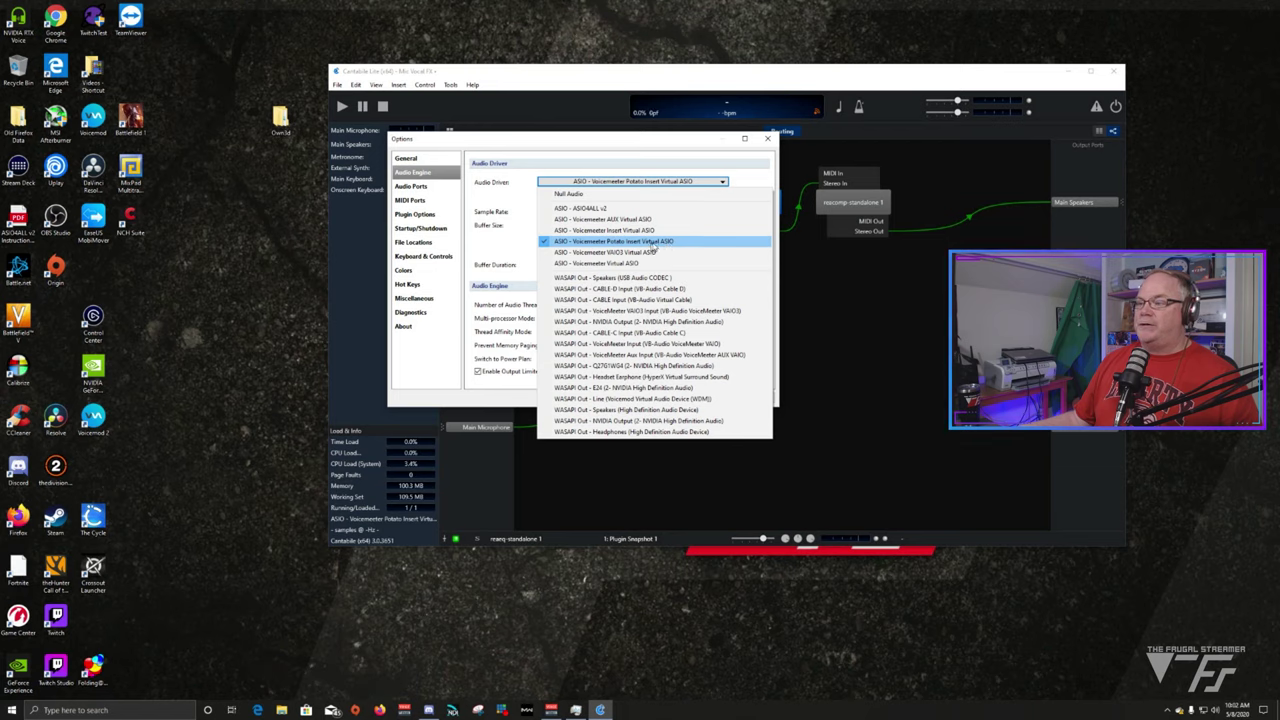
left_click(742, 182)
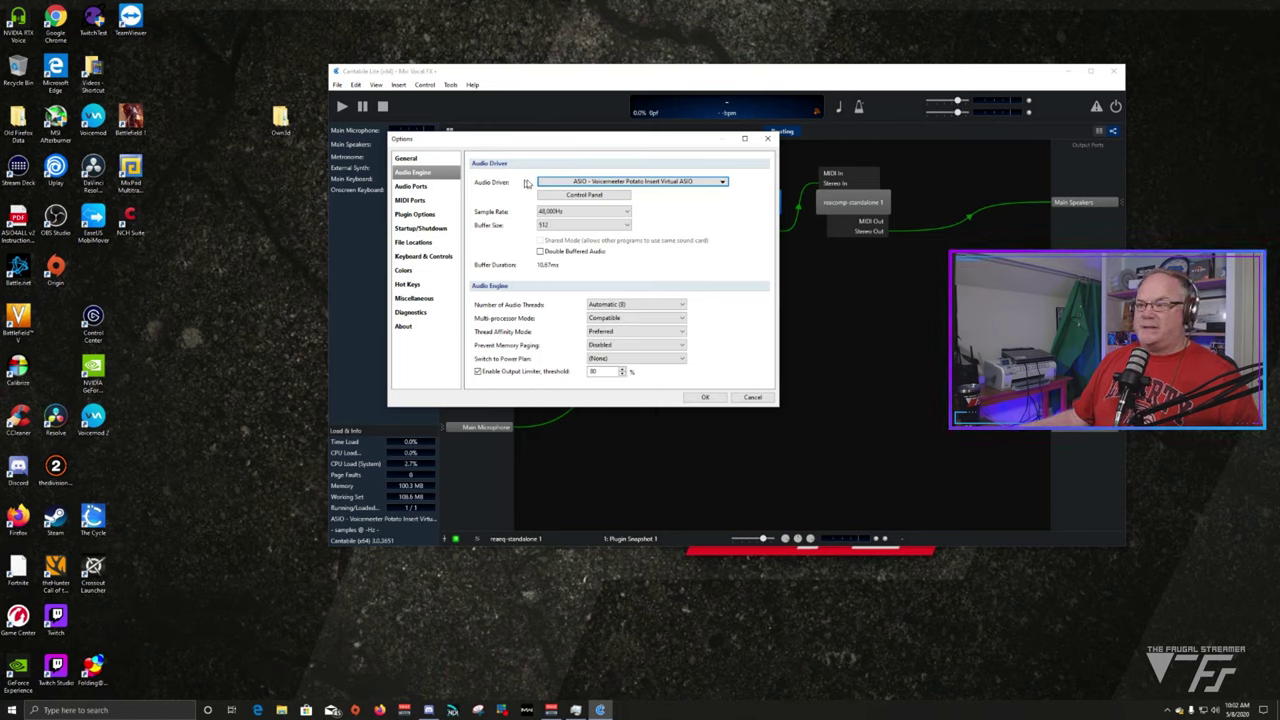
left_click(612, 186)
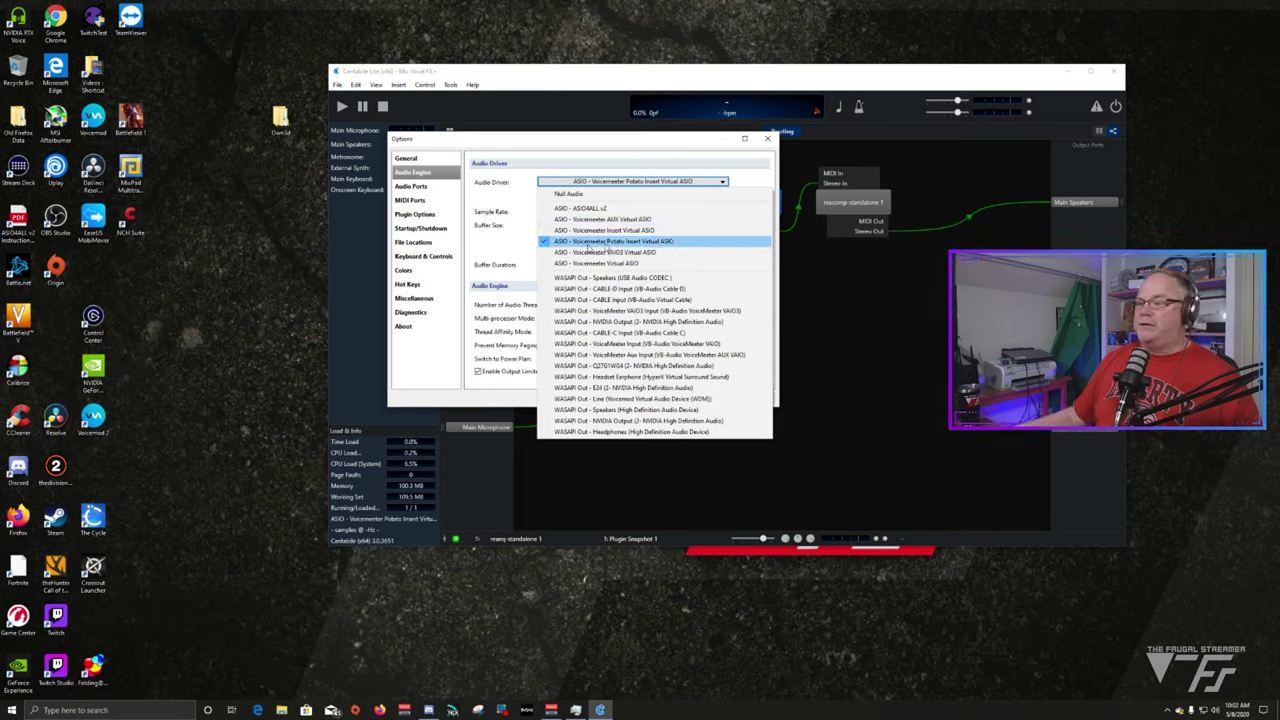
left_click(750, 181)
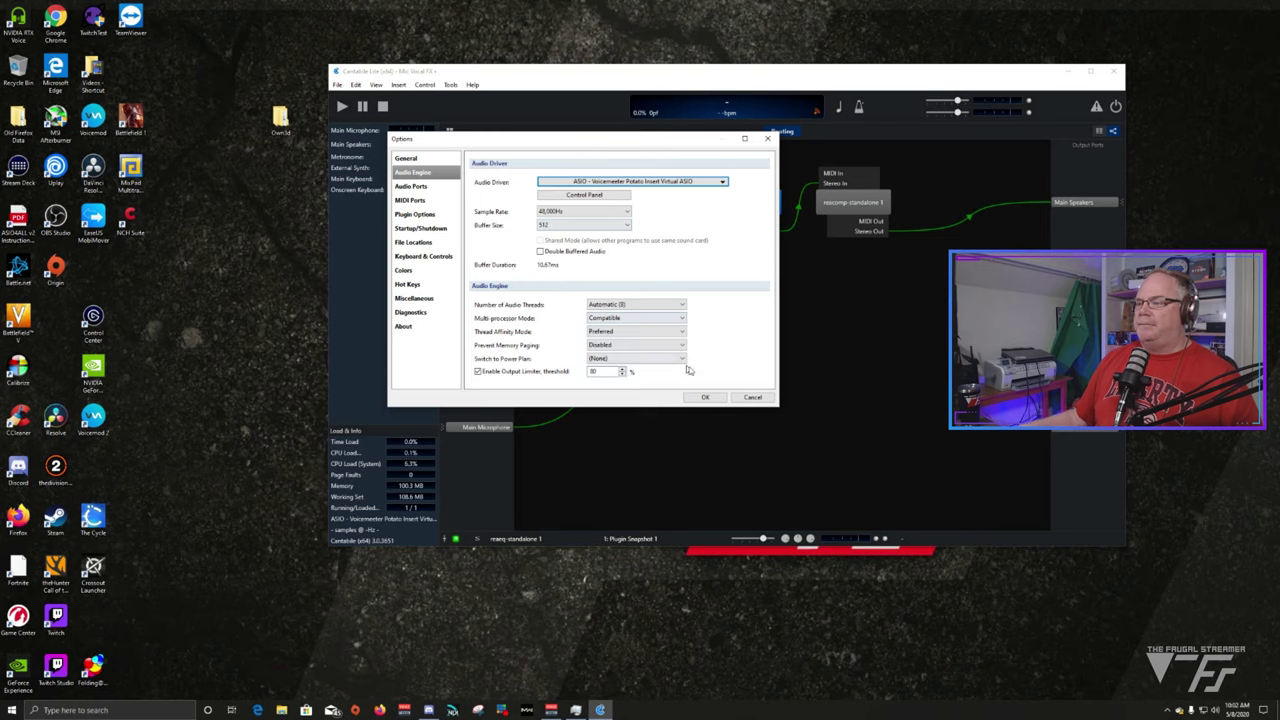
- Open the Audio Ports options and examine the Main Microphone and Main Speakers entries
left_click(425, 187)
left_click_drag(557, 145, 531, 140)
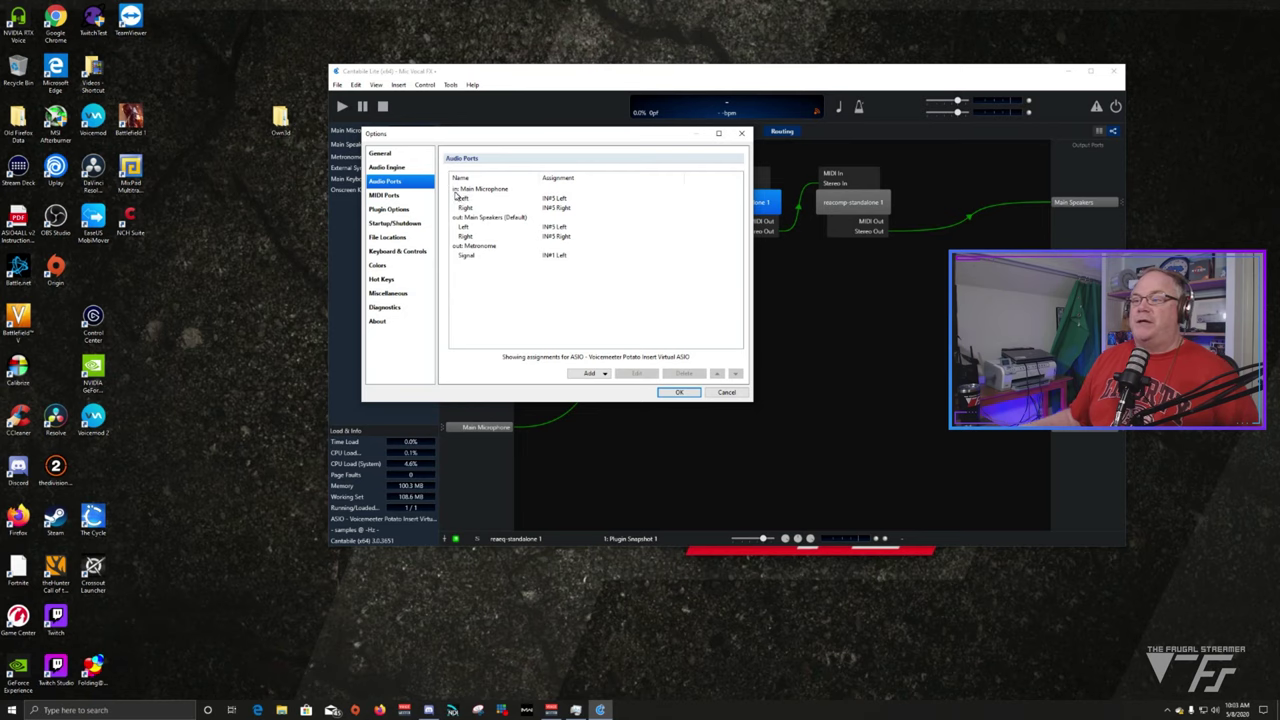
left_click(486, 190)
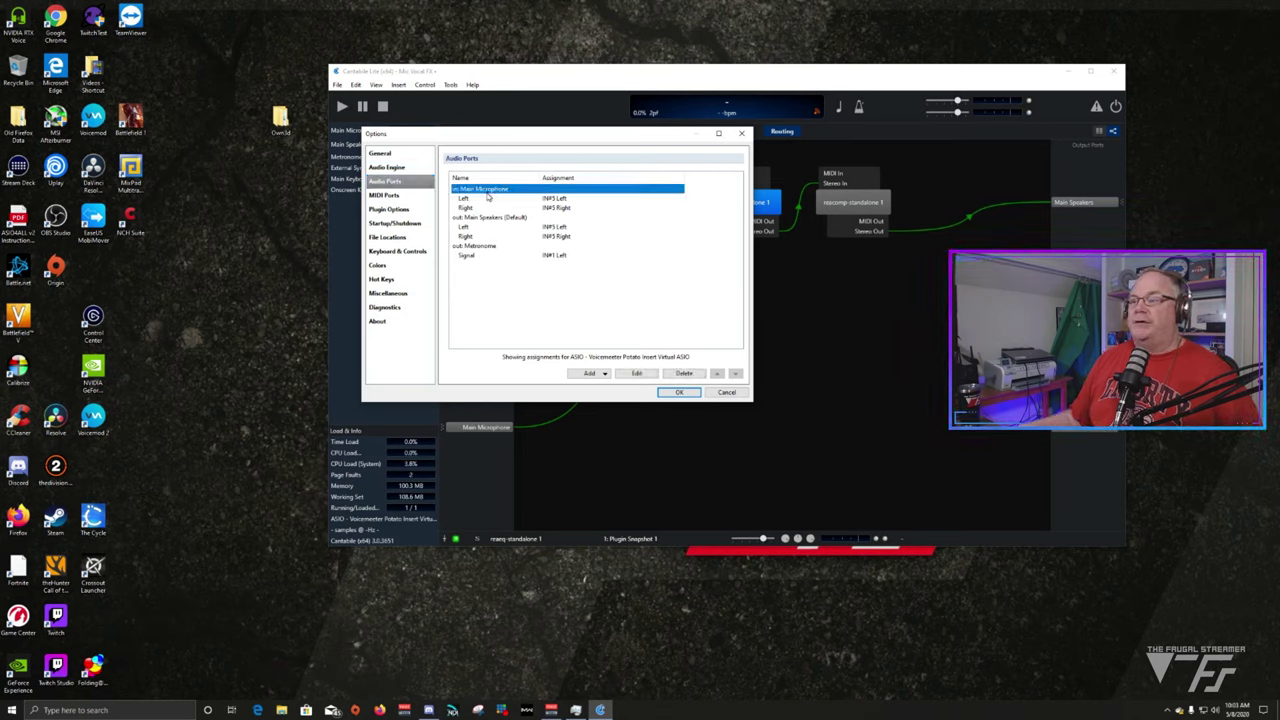
left_click(488, 219)
left_click(474, 191)
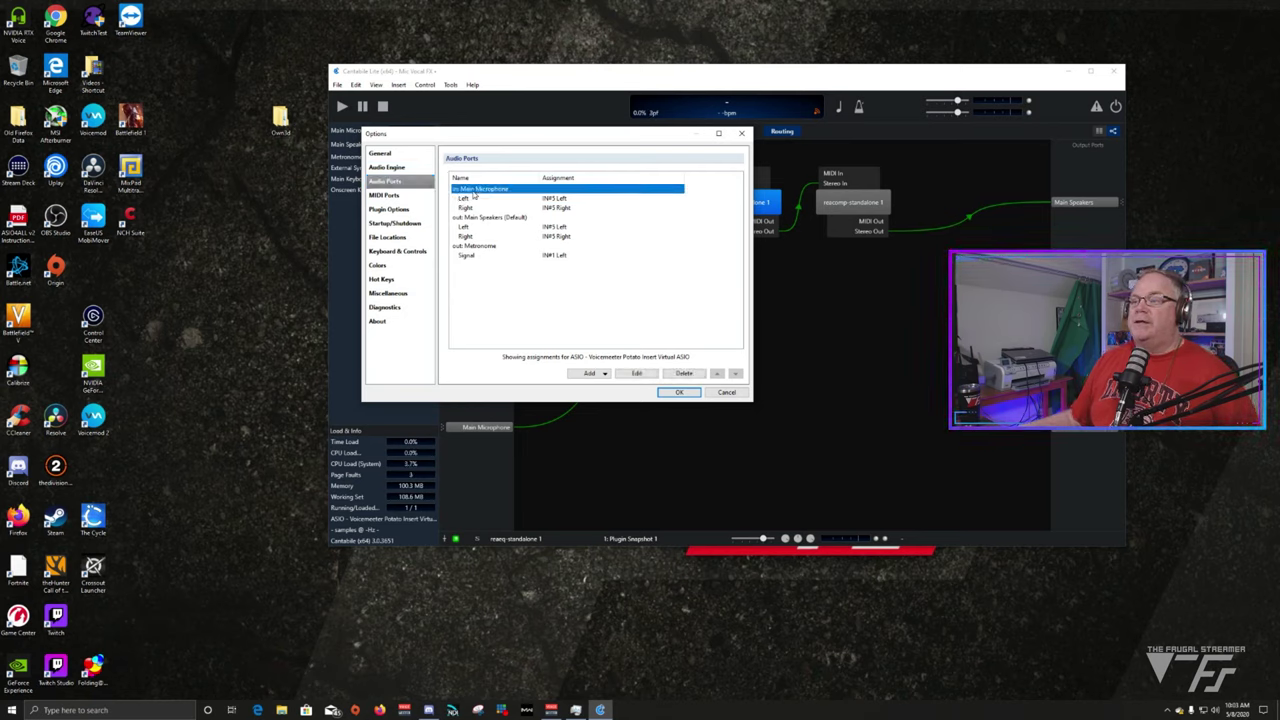
- Open the Main Microphone's left channel port for editing, review the assignable input channels and accept the dialog
left_click(492, 200)
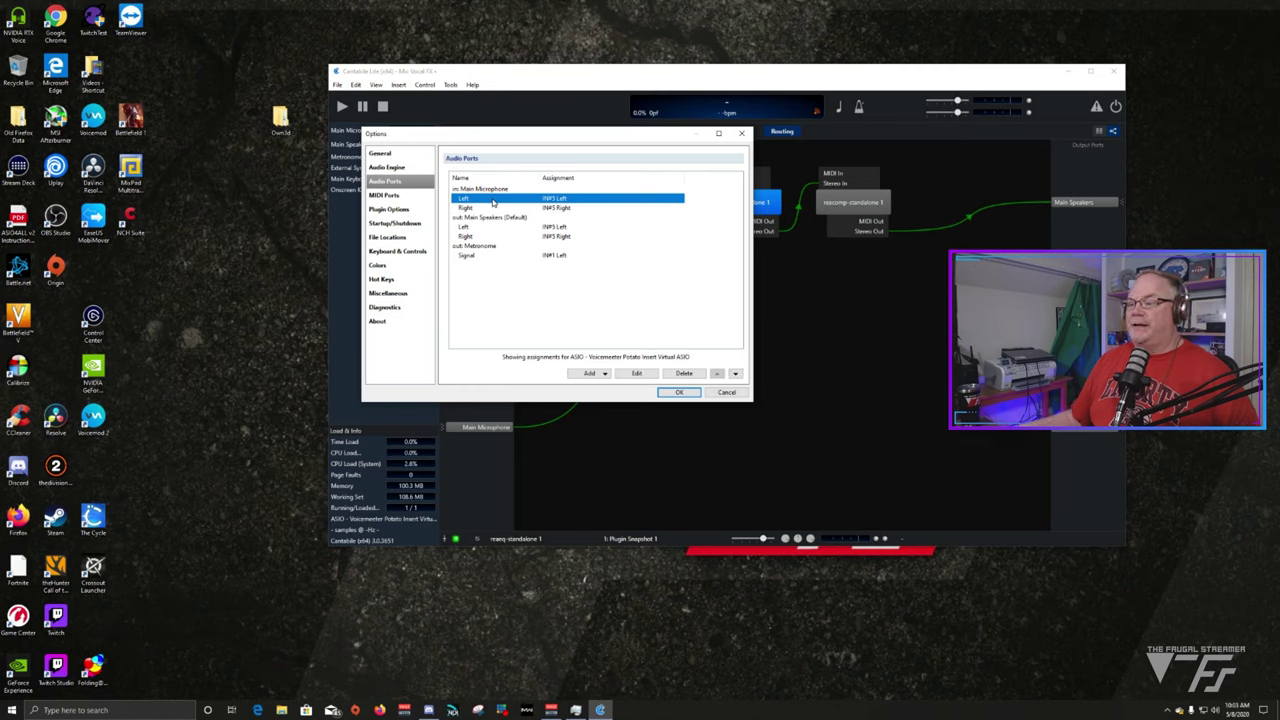
left_click(637, 374)
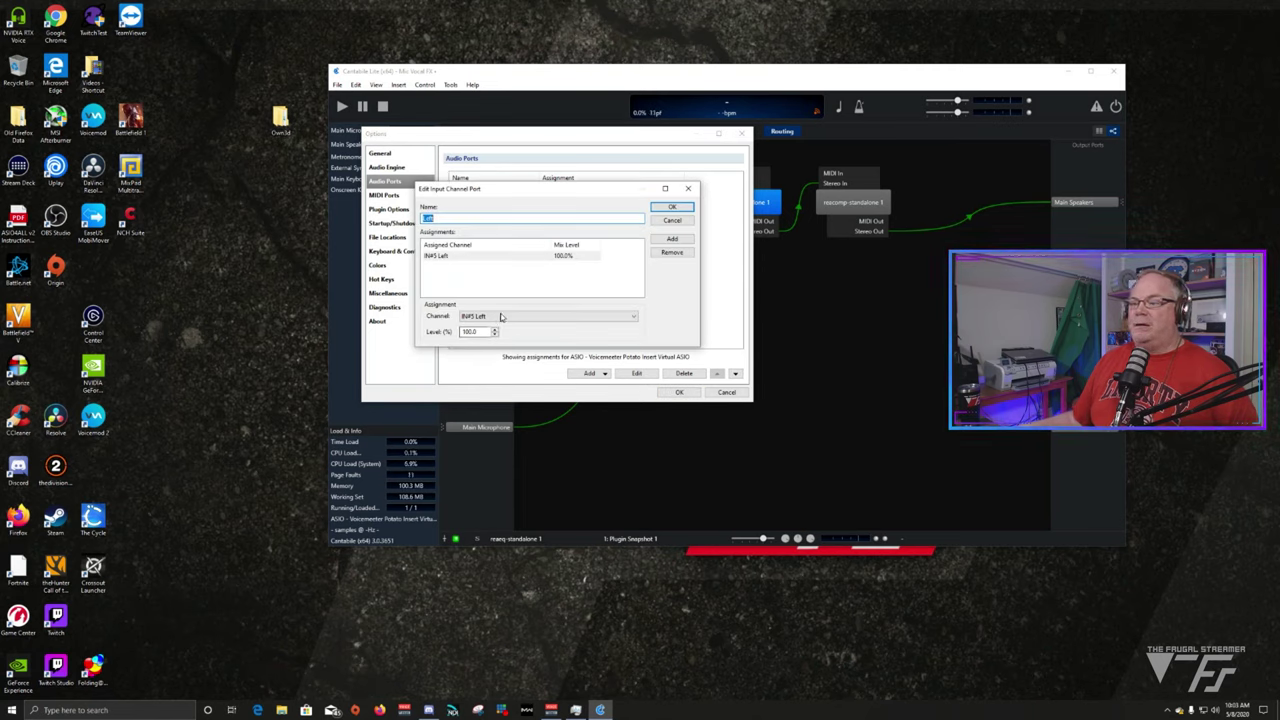
left_click(602, 320)
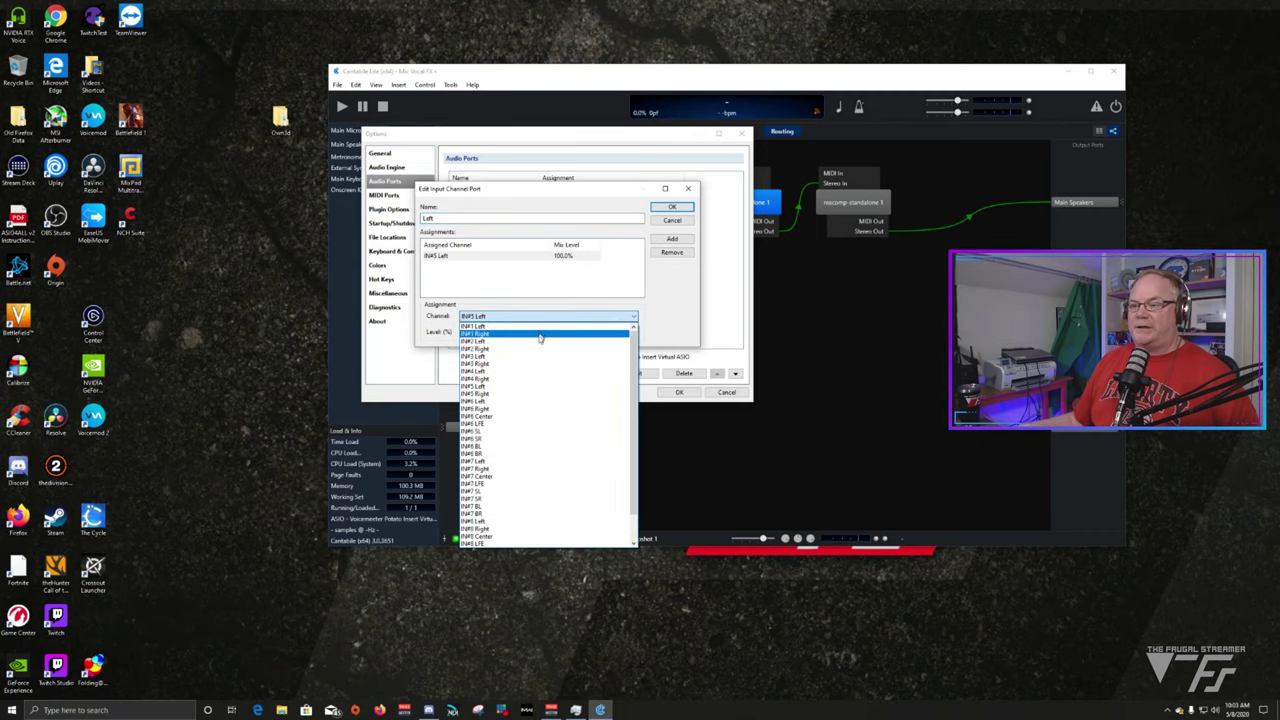
scroll(531, 366, "down", 2)
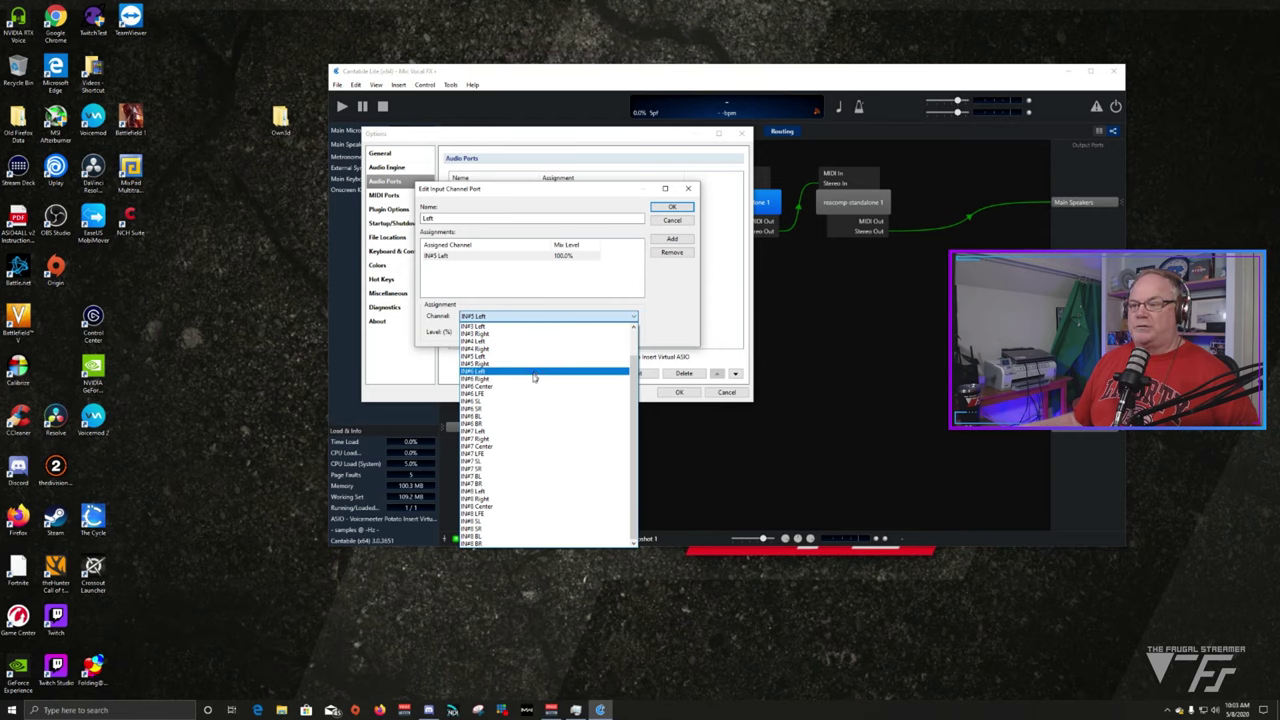
scroll(532, 375, "up", 2)
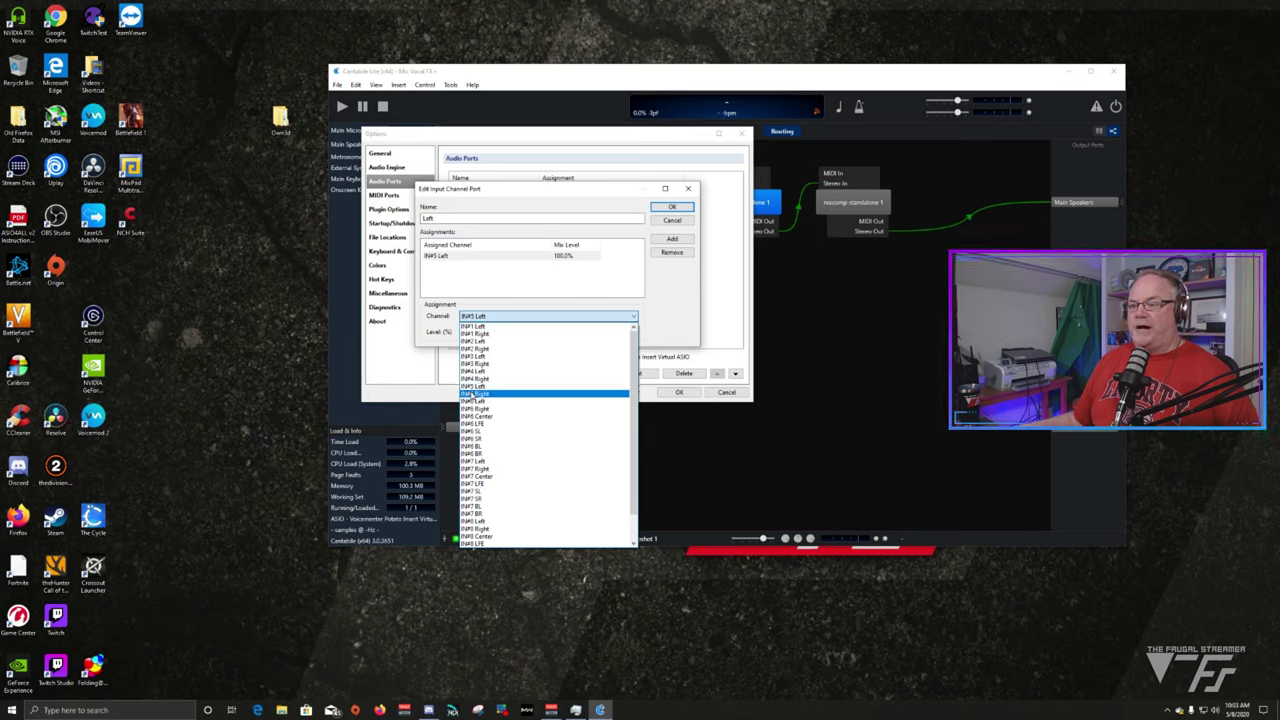
left_click(712, 336)
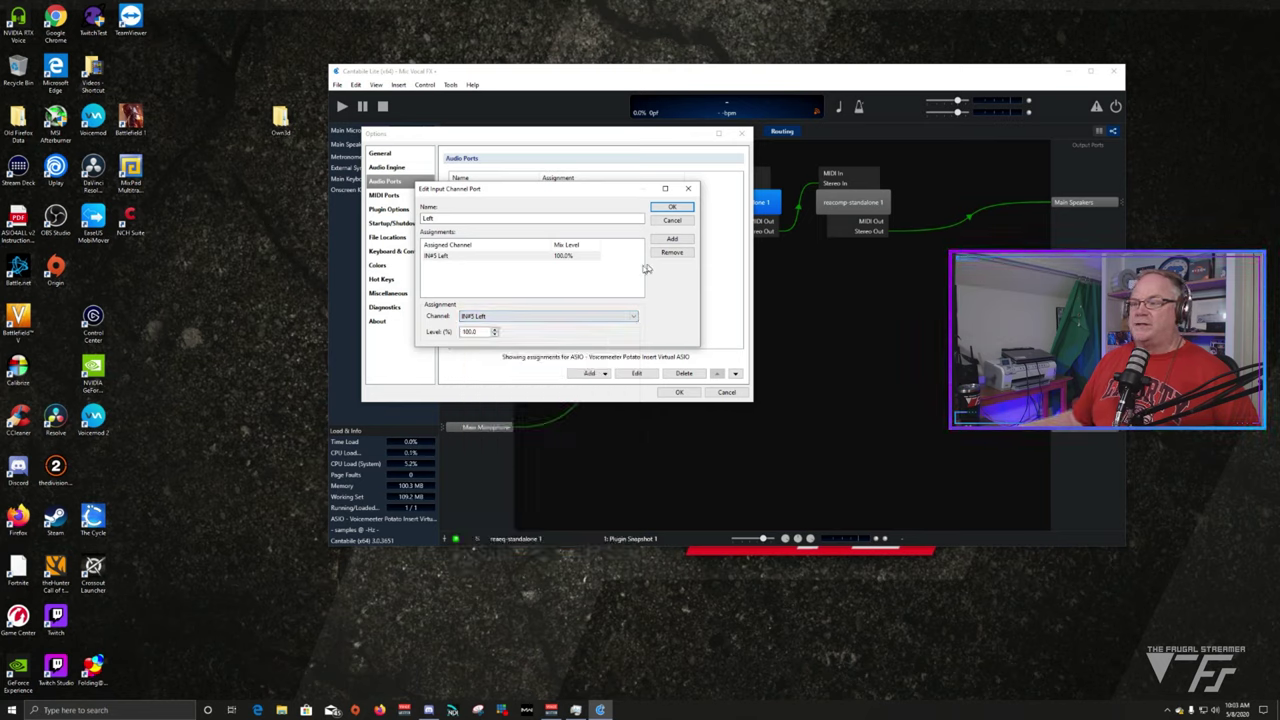
left_click(672, 207)
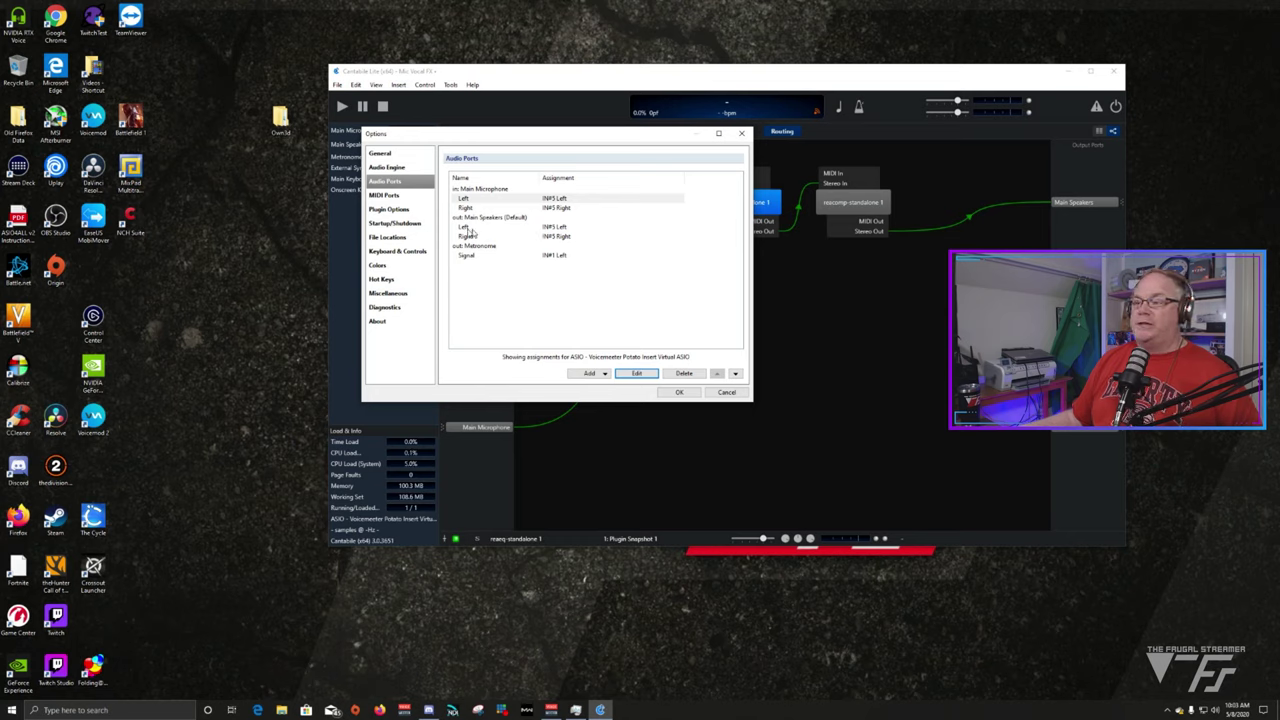
- Review the channel choices for the Main Speakers' left output port without editing them, and close the options
left_click(565, 228)
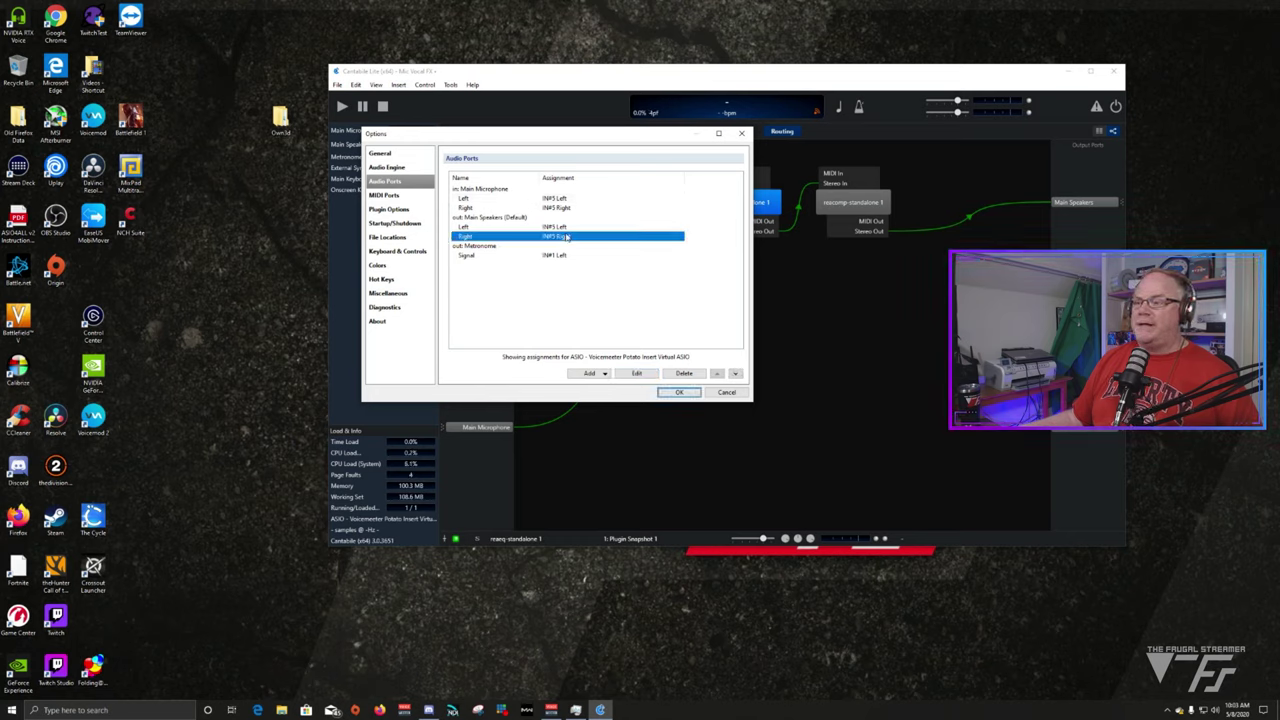
left_click(645, 374)
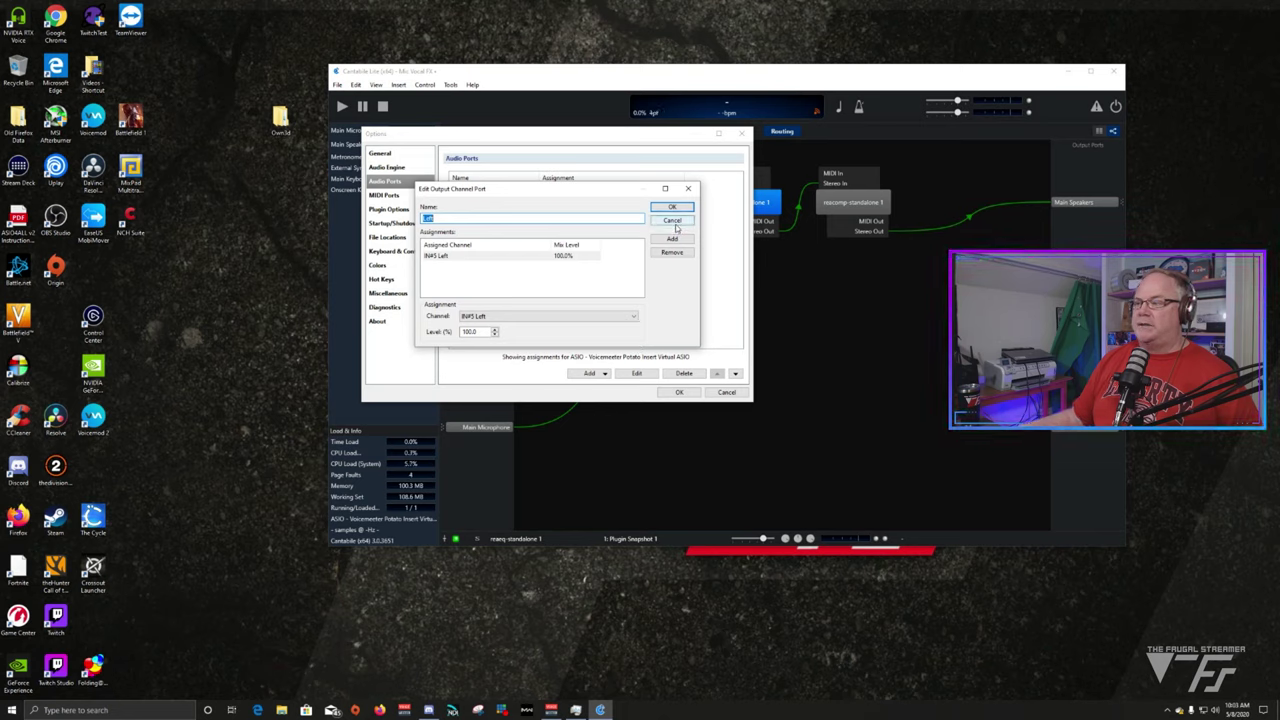
left_click(577, 257)
left_click(590, 316)
scroll(580, 443, "up", 1)
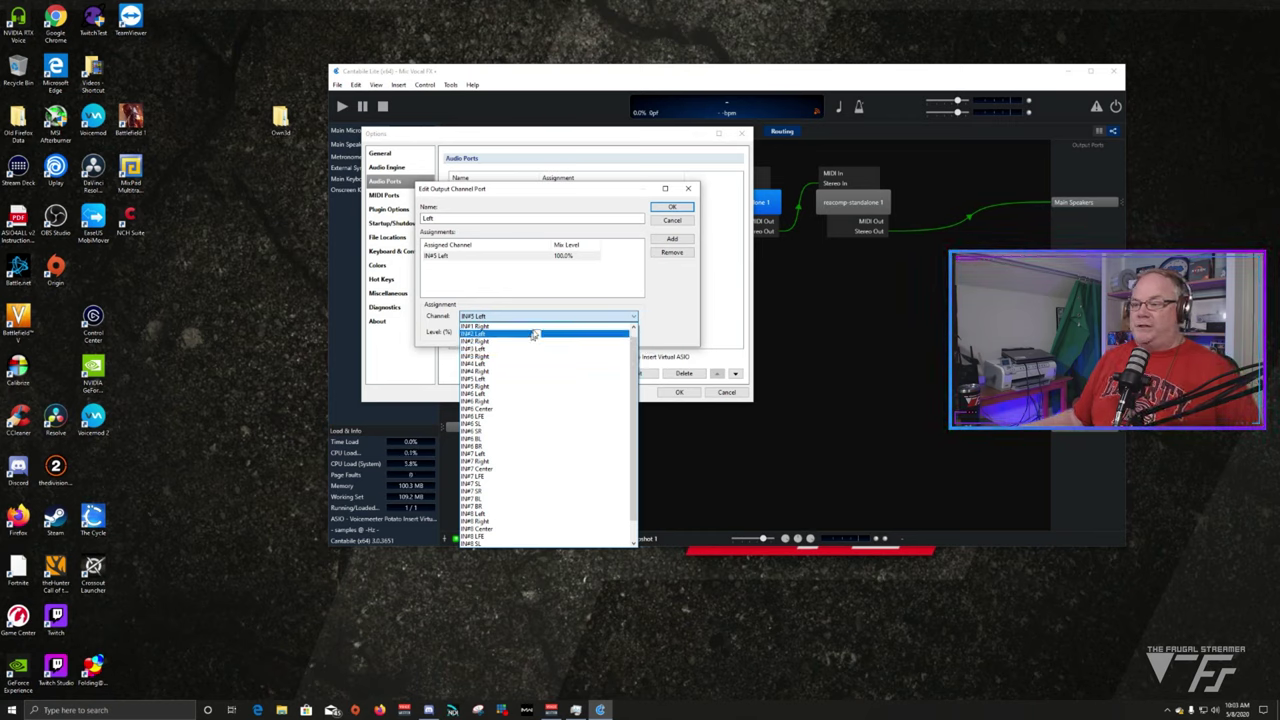
key("Escape")
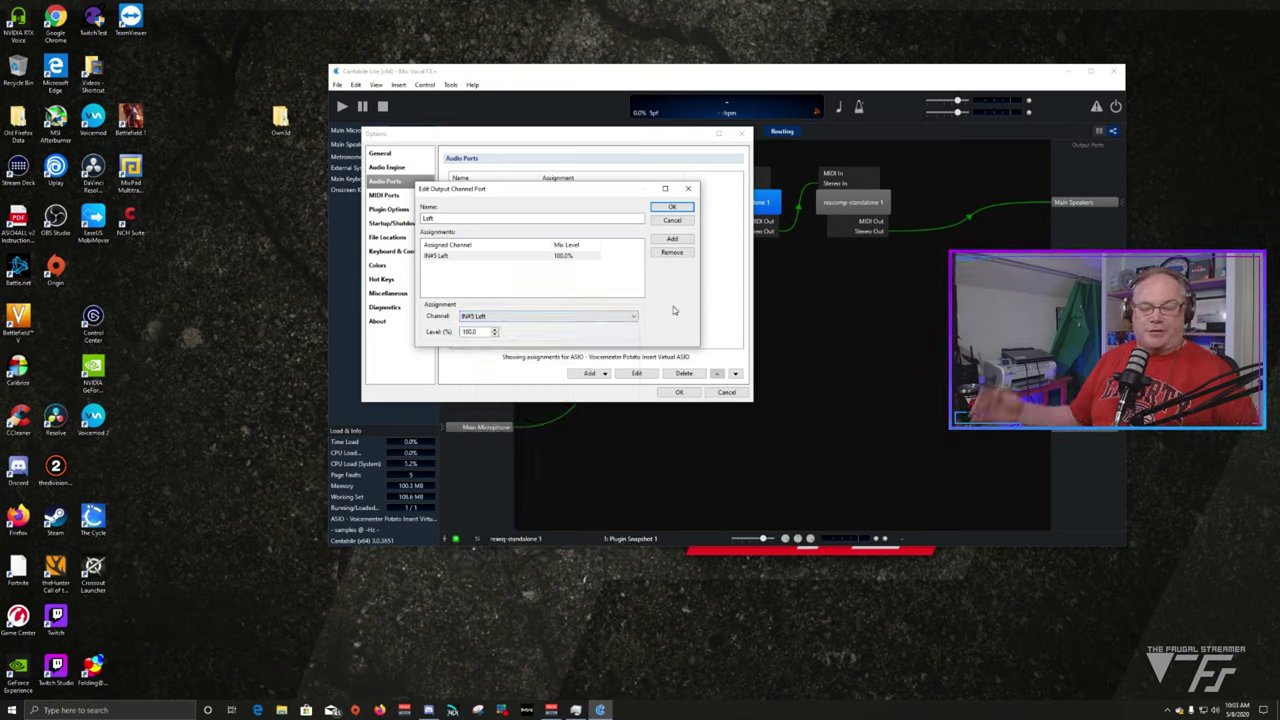
left_click(672, 221)
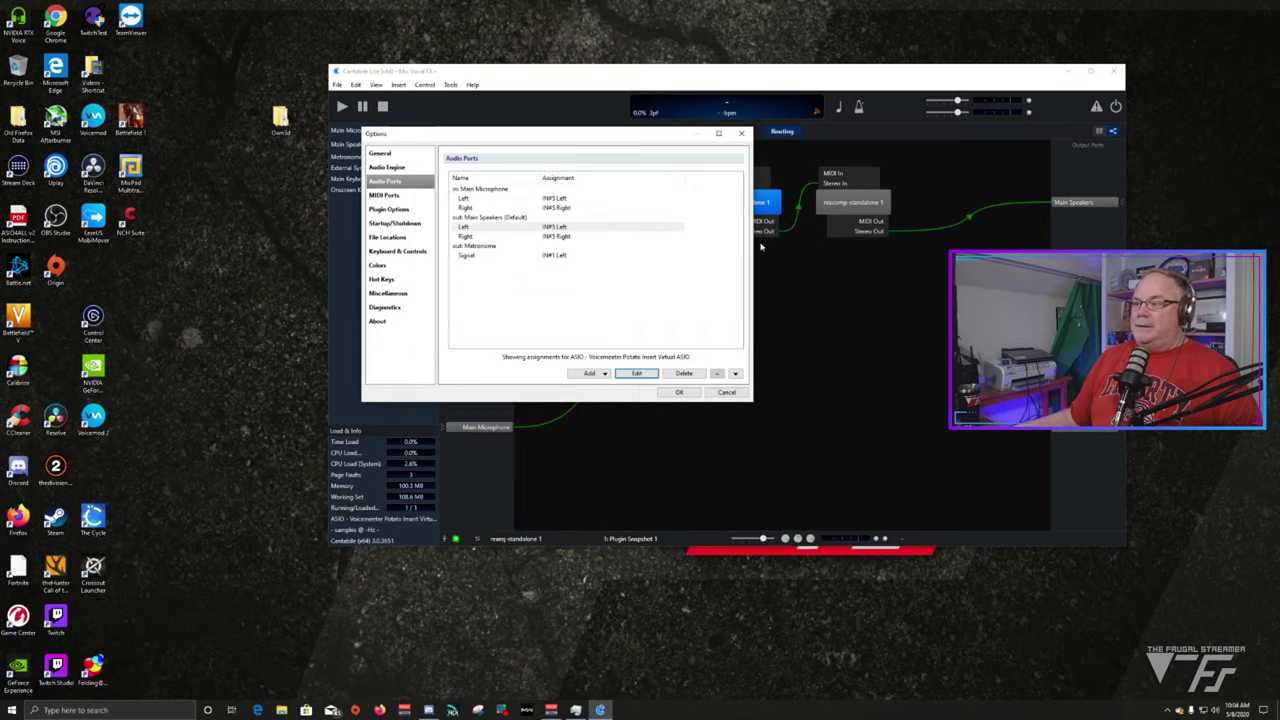
left_click(679, 392)
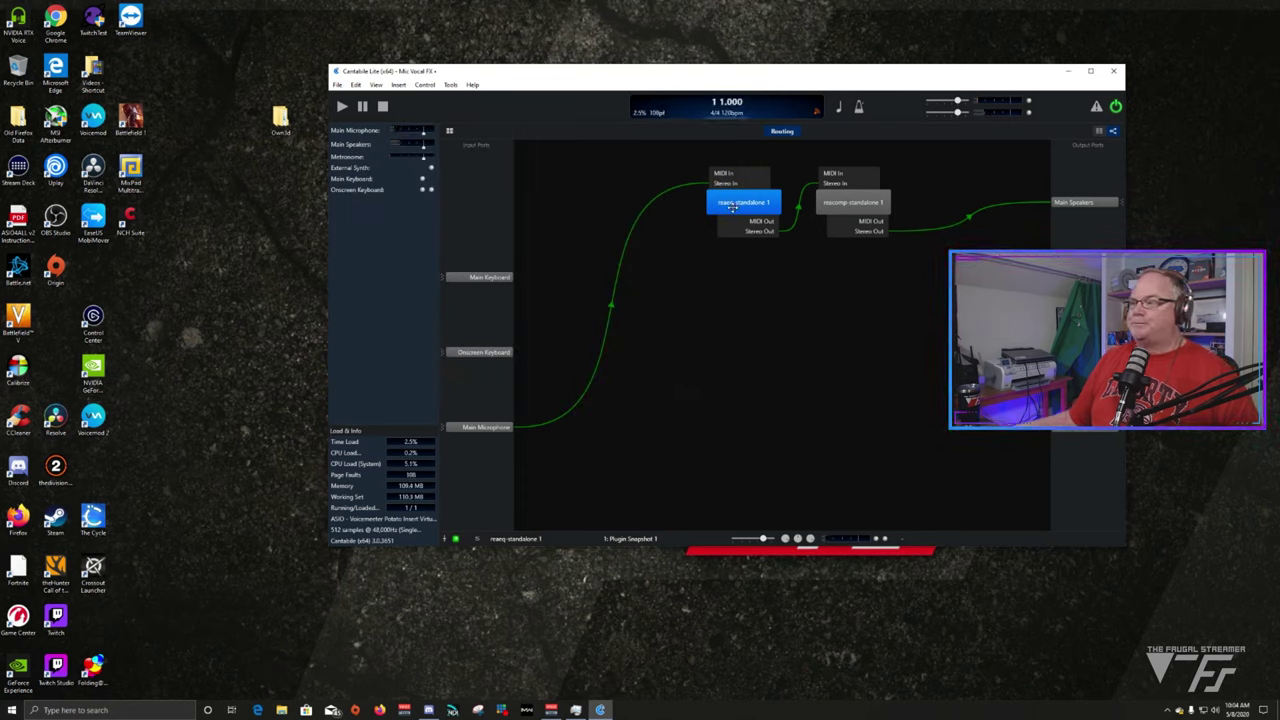
- Reopen Cantabile's options and check the VST plugin folders in the plugin settings
left_click(450, 84)
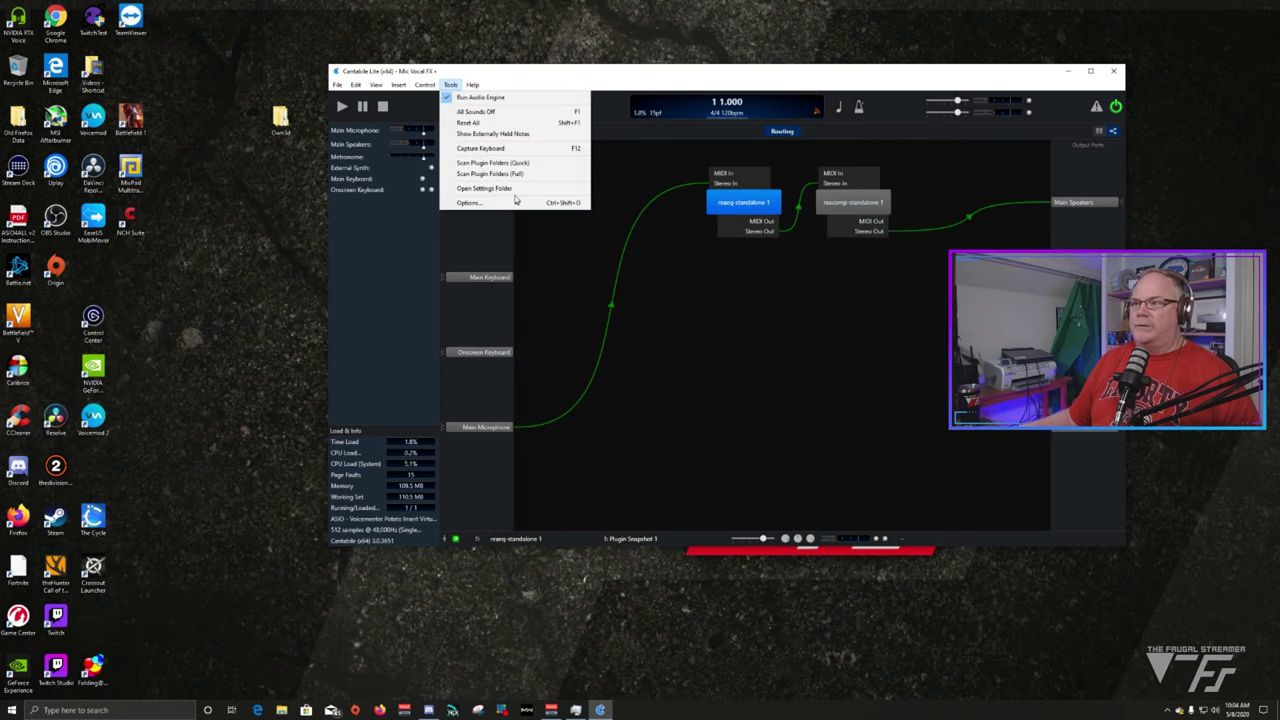
left_click(514, 205)
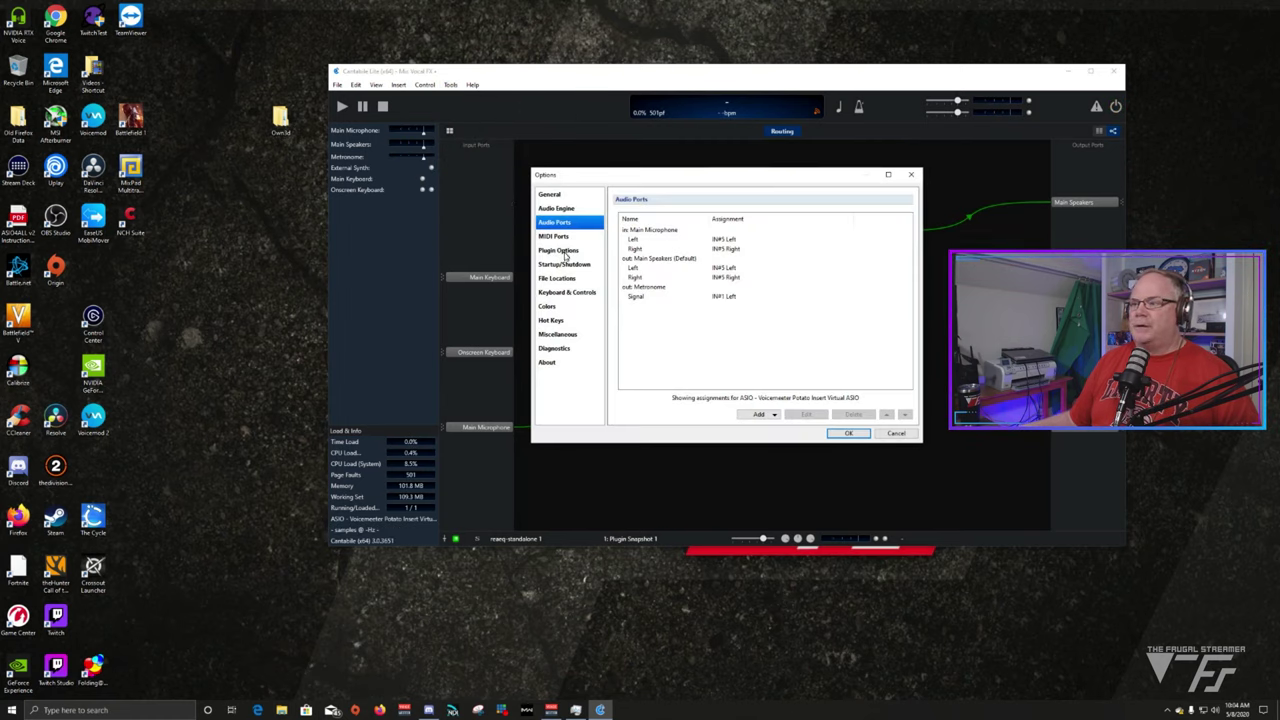
left_click(560, 251)
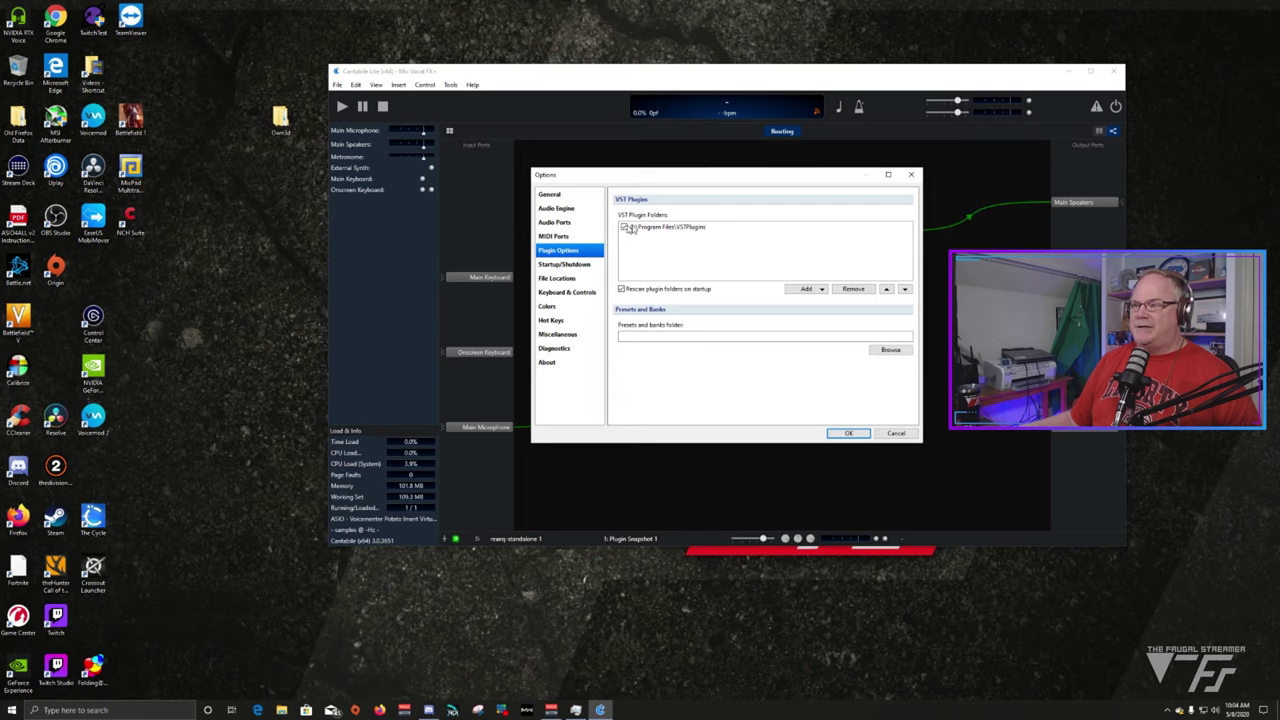
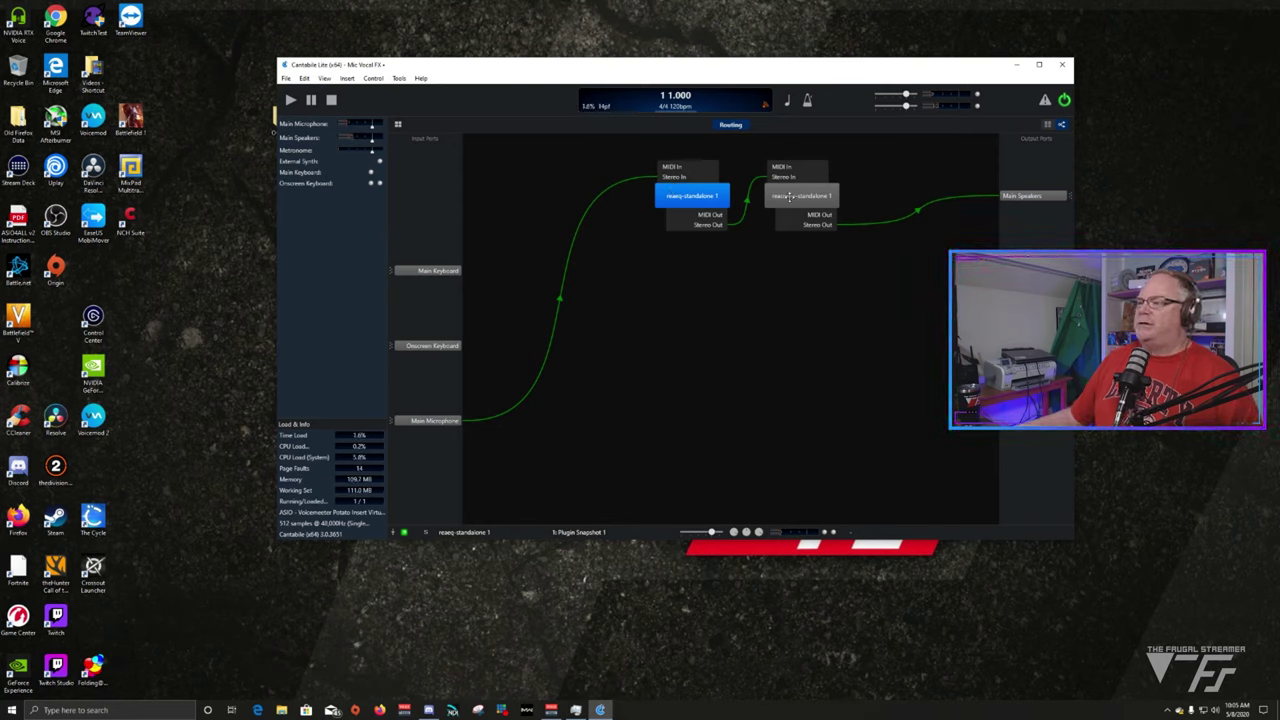
- Insert the reagate-standalone plugin into the empty slot ahead of reaeq-standalone in the routing view
mouse_move(578, 202)
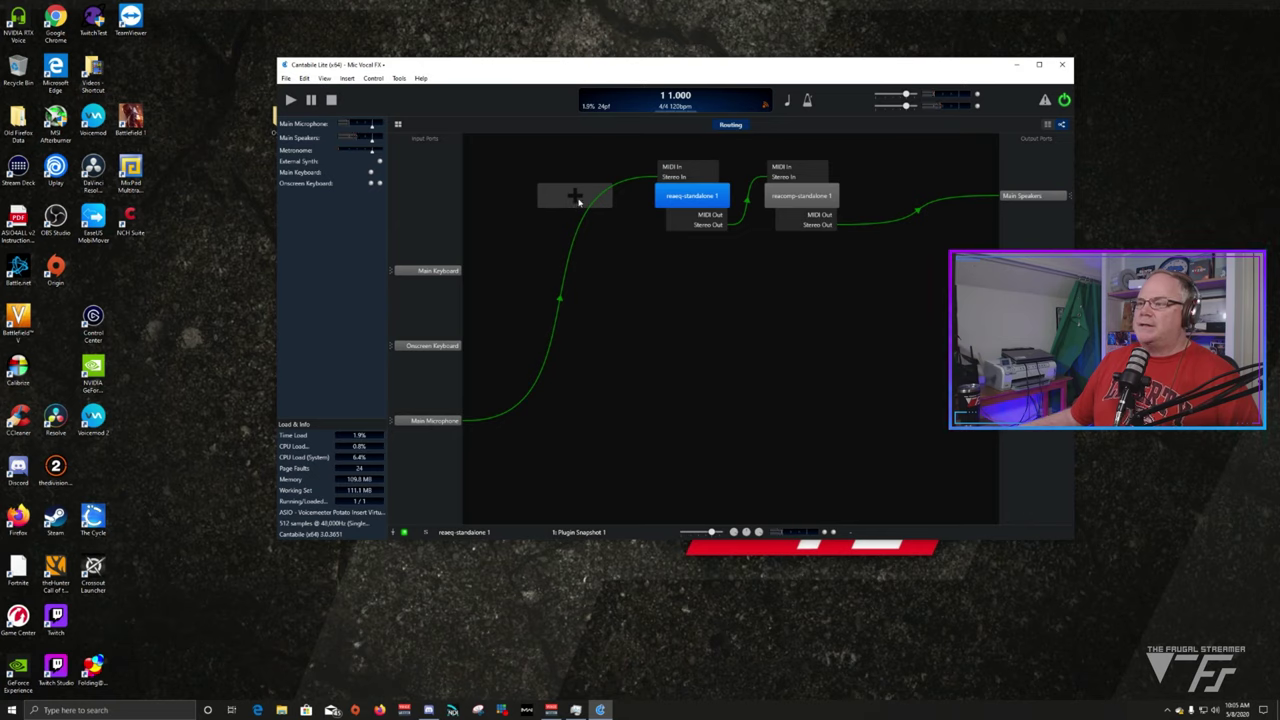
left_click(577, 200)
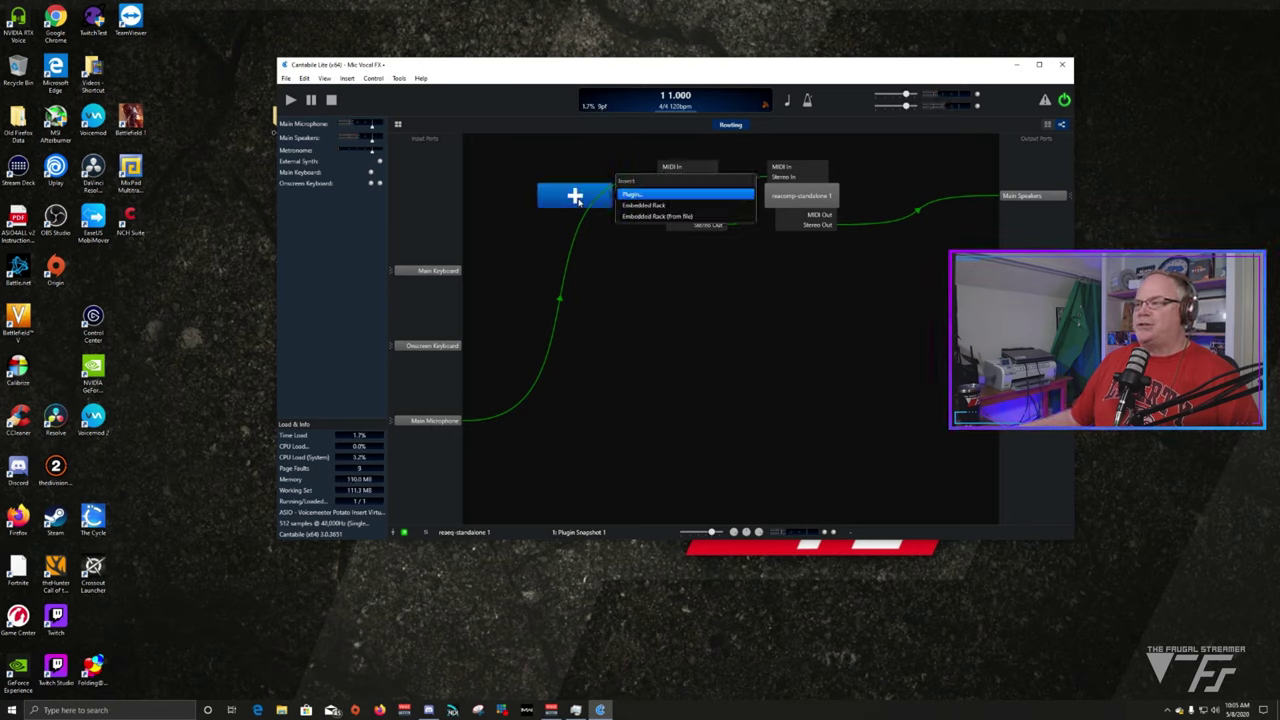
left_click(663, 197)
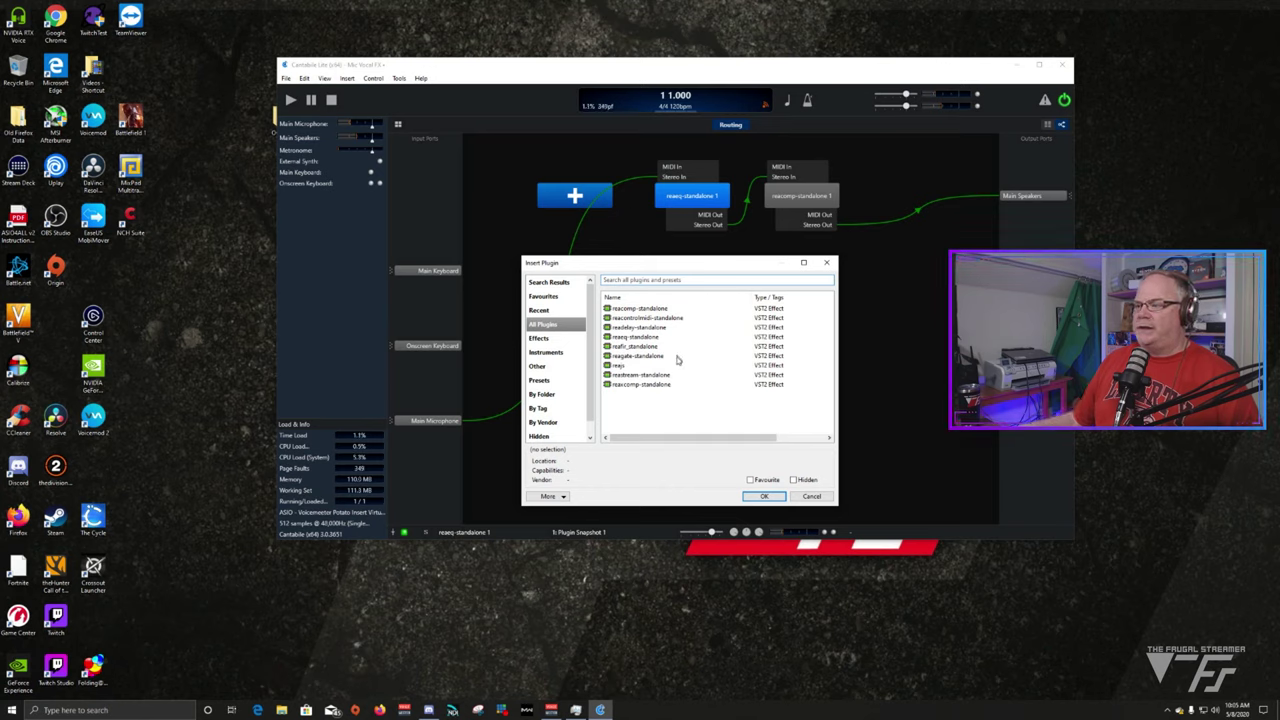
left_click(631, 356)
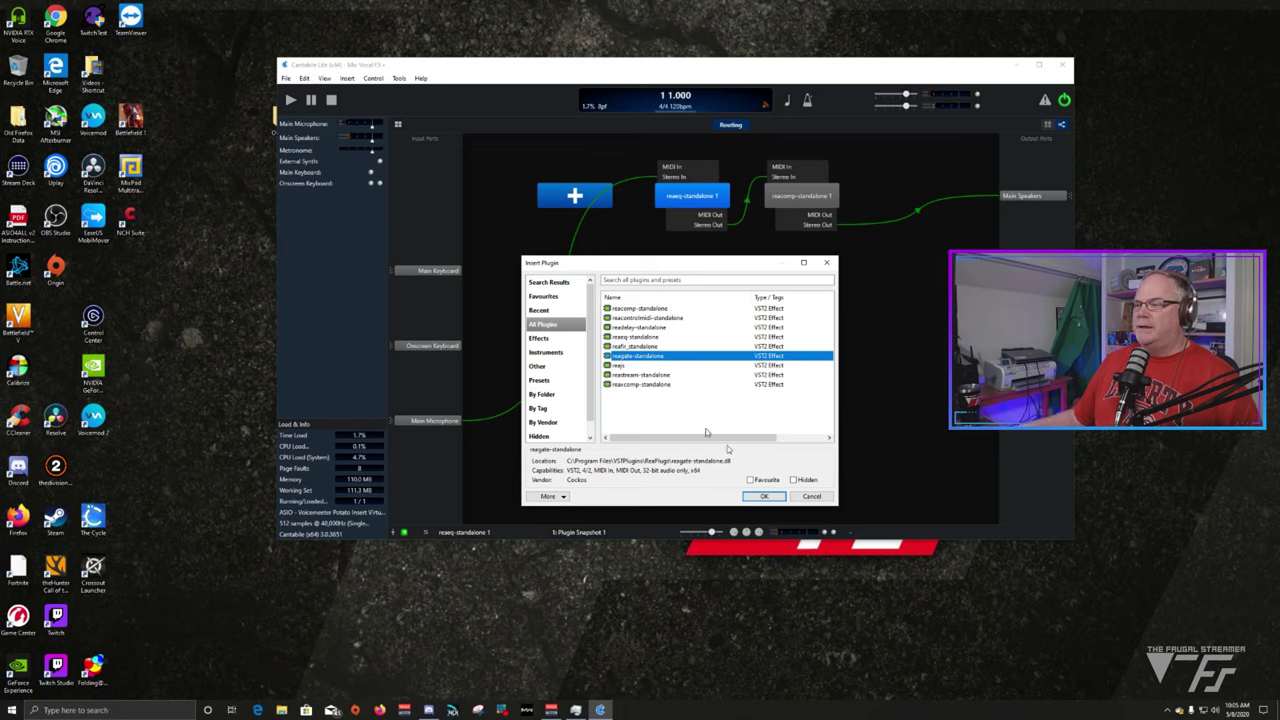
left_click(763, 498)
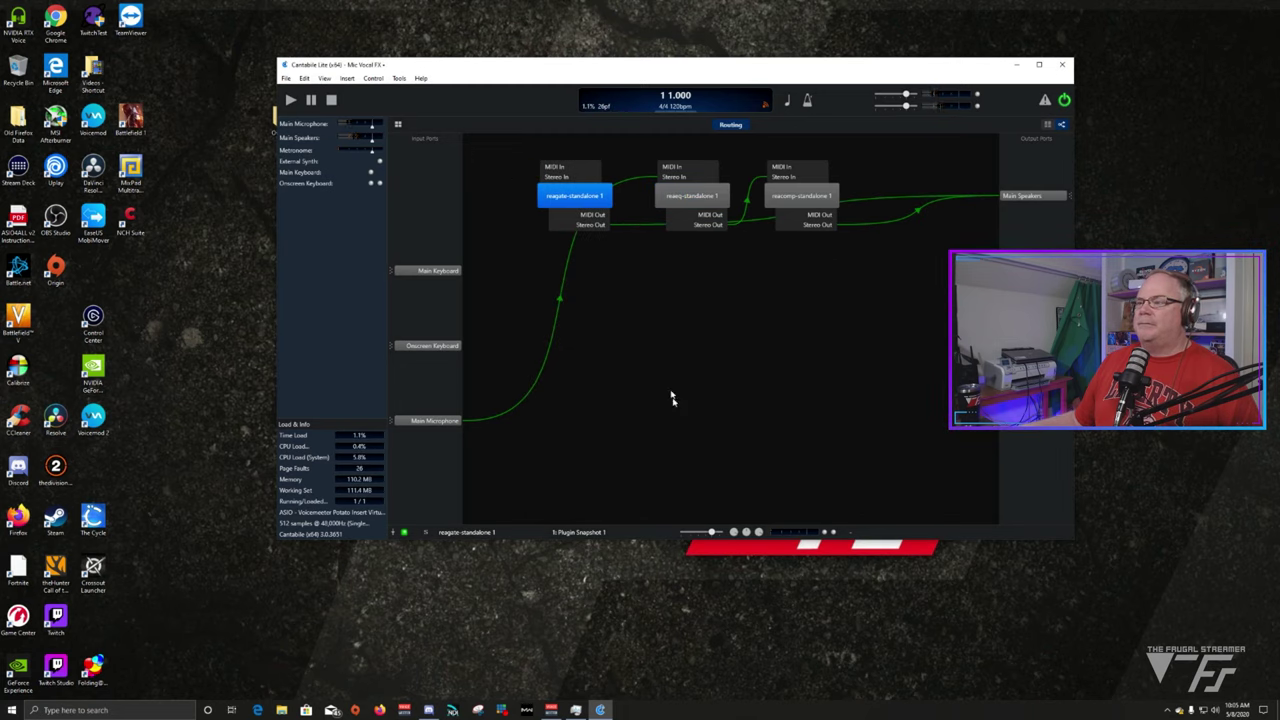
- Reroute the reagate output to reaeq's Stereo In and the Main Microphone to reagate's Stereo In, keeping the gate ahead of the EQ
left_click_drag(590, 191, 792, 418)
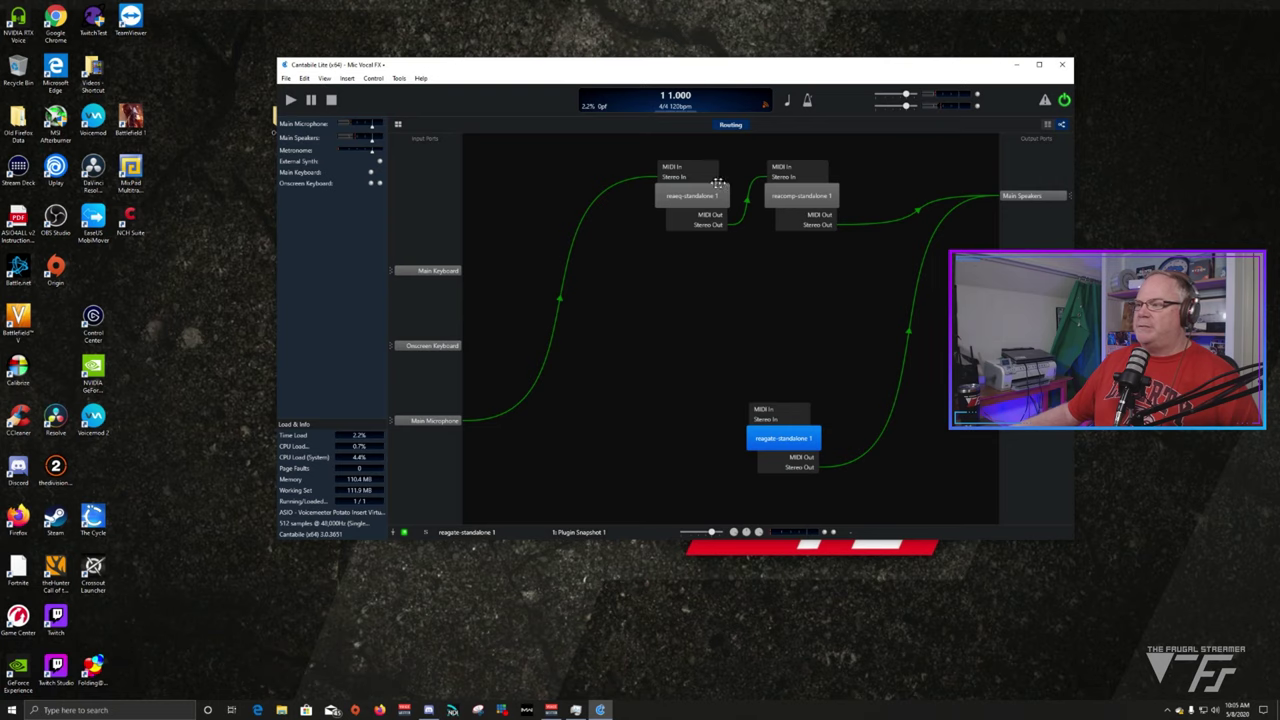
left_click(923, 272)
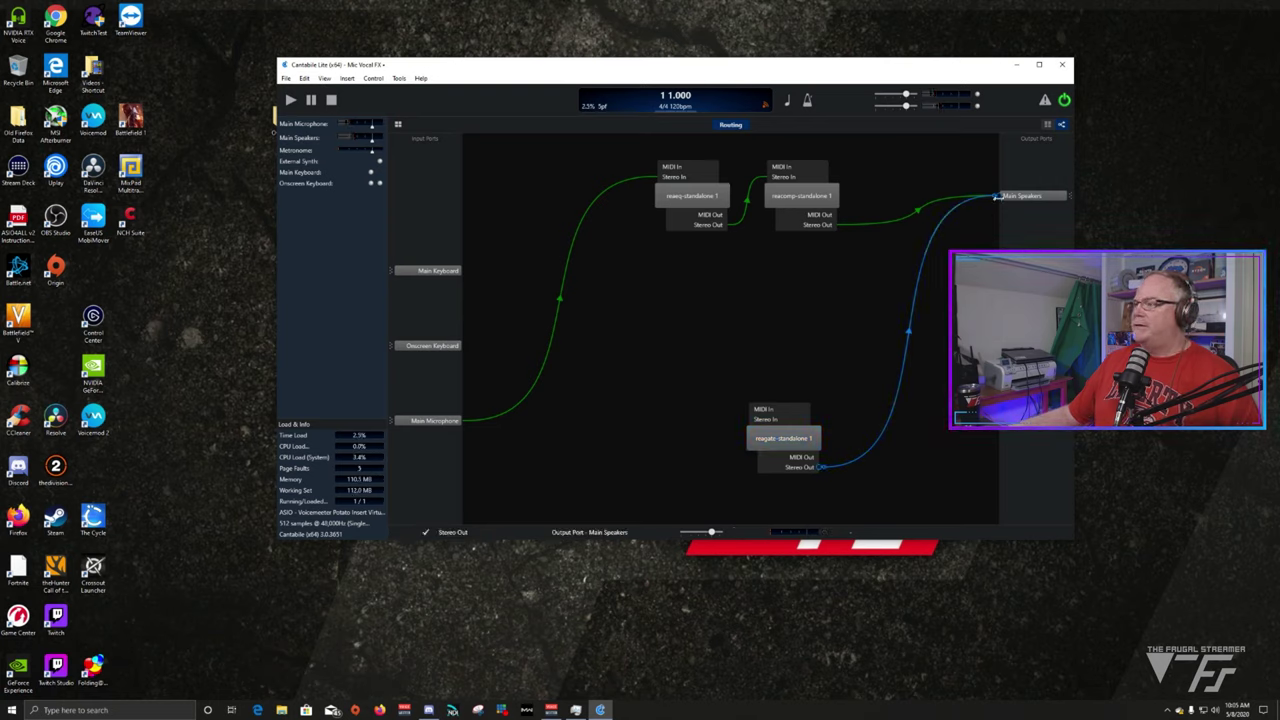
left_click_drag(997, 196, 656, 177)
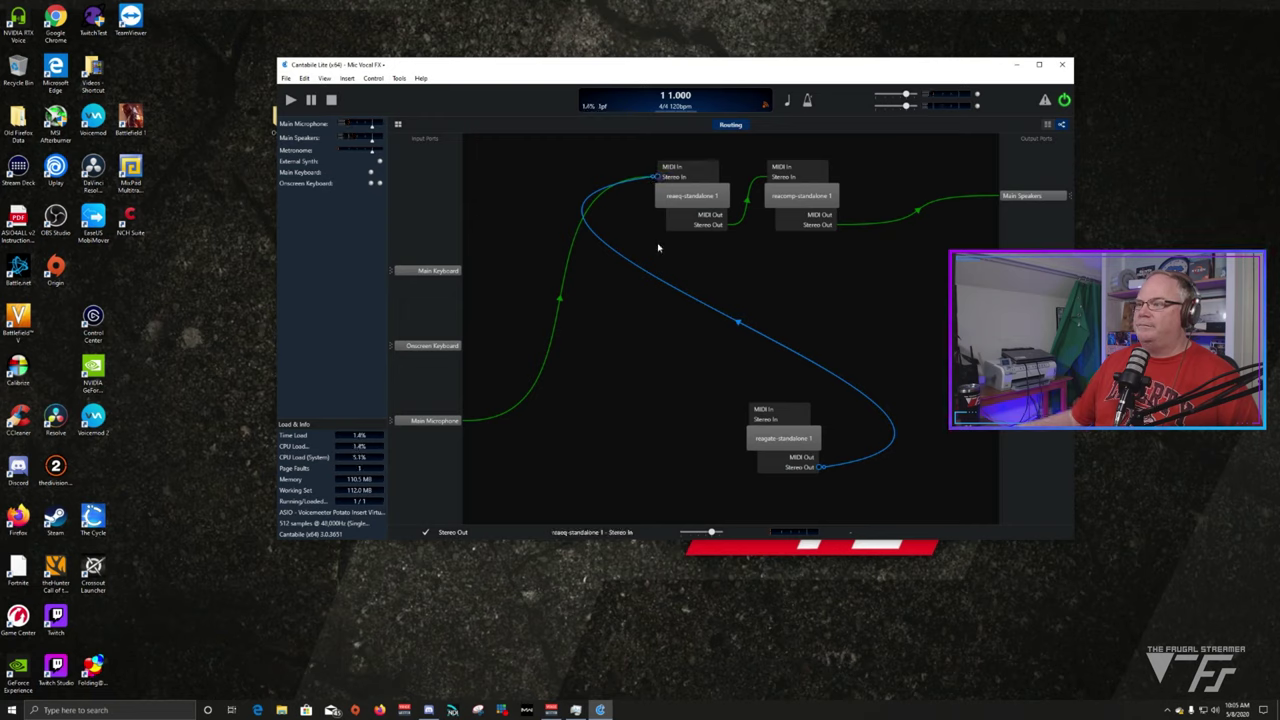
left_click(566, 271)
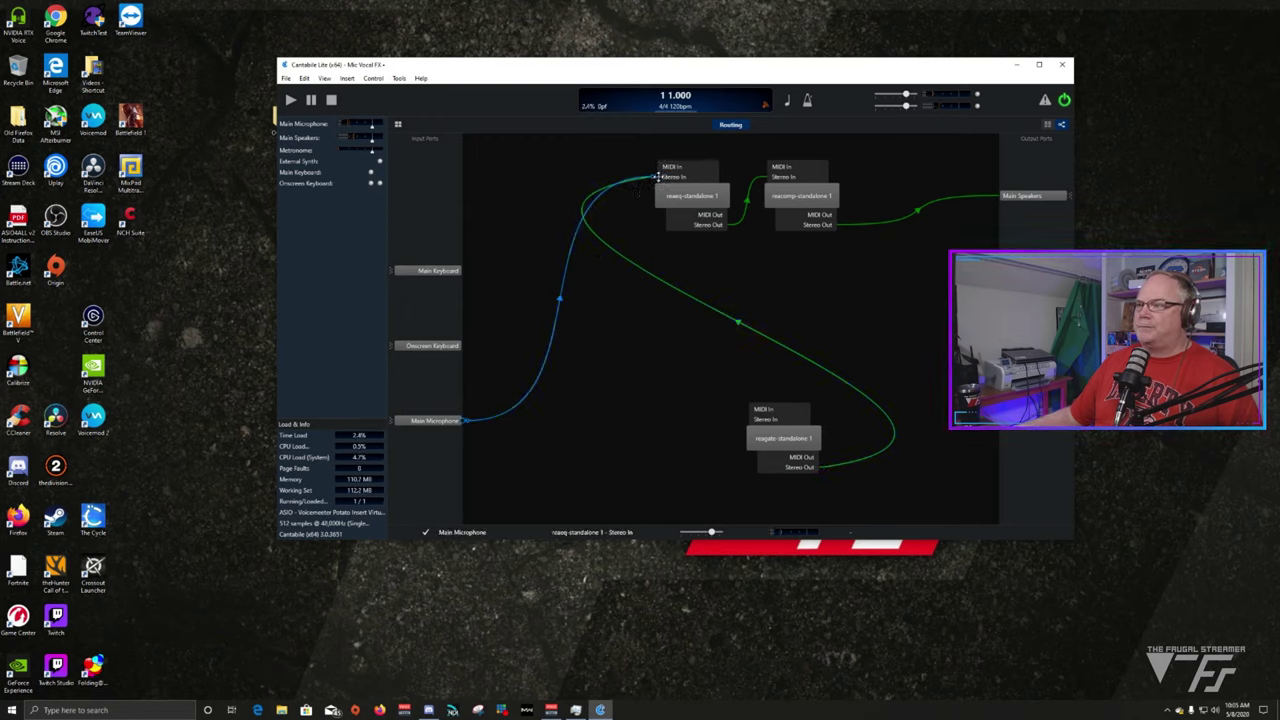
left_click_drag(656, 177, 557, 200)
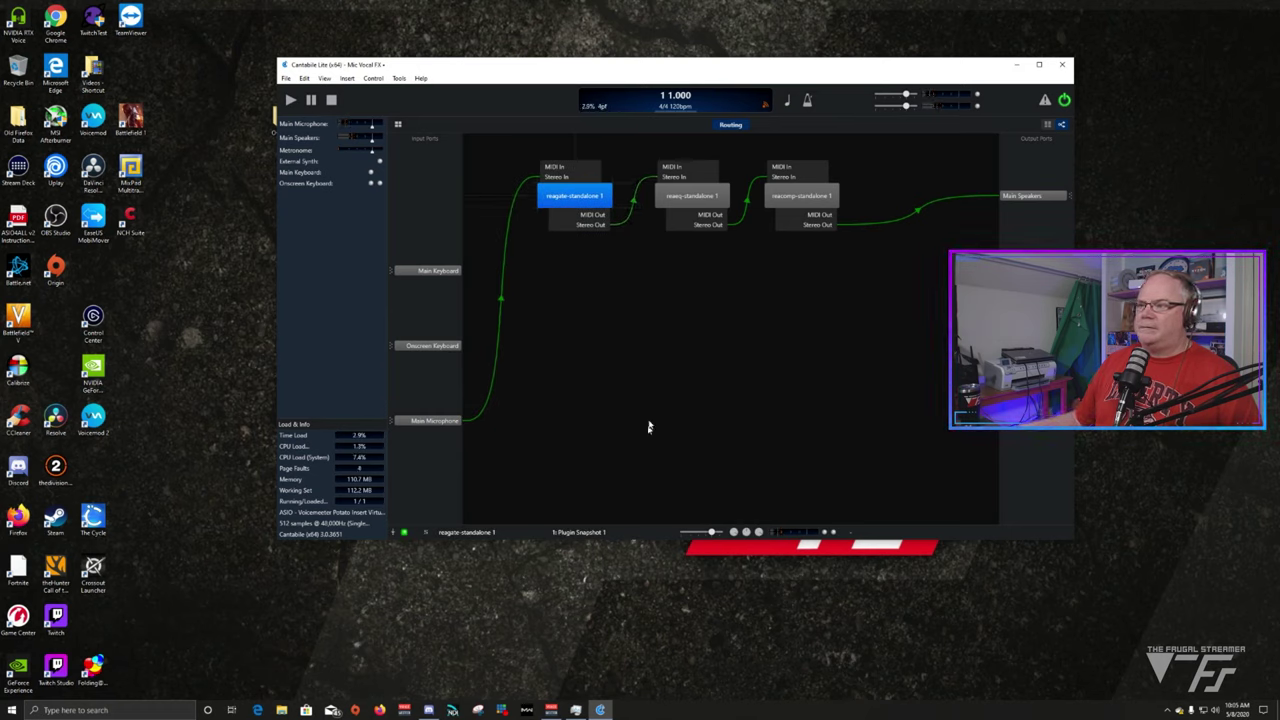
left_click(422, 421)
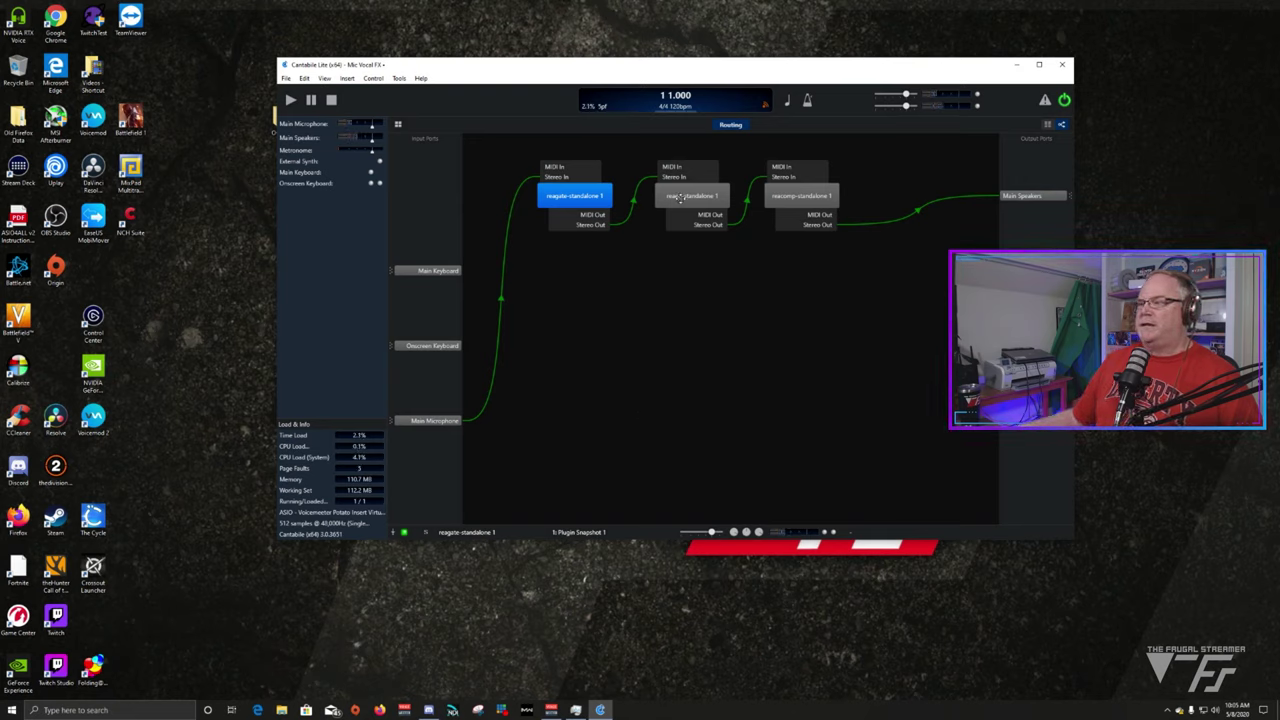
- Open the plugin editor for reagate-standalone and reposition its window over the routing view
right_click(573, 198)
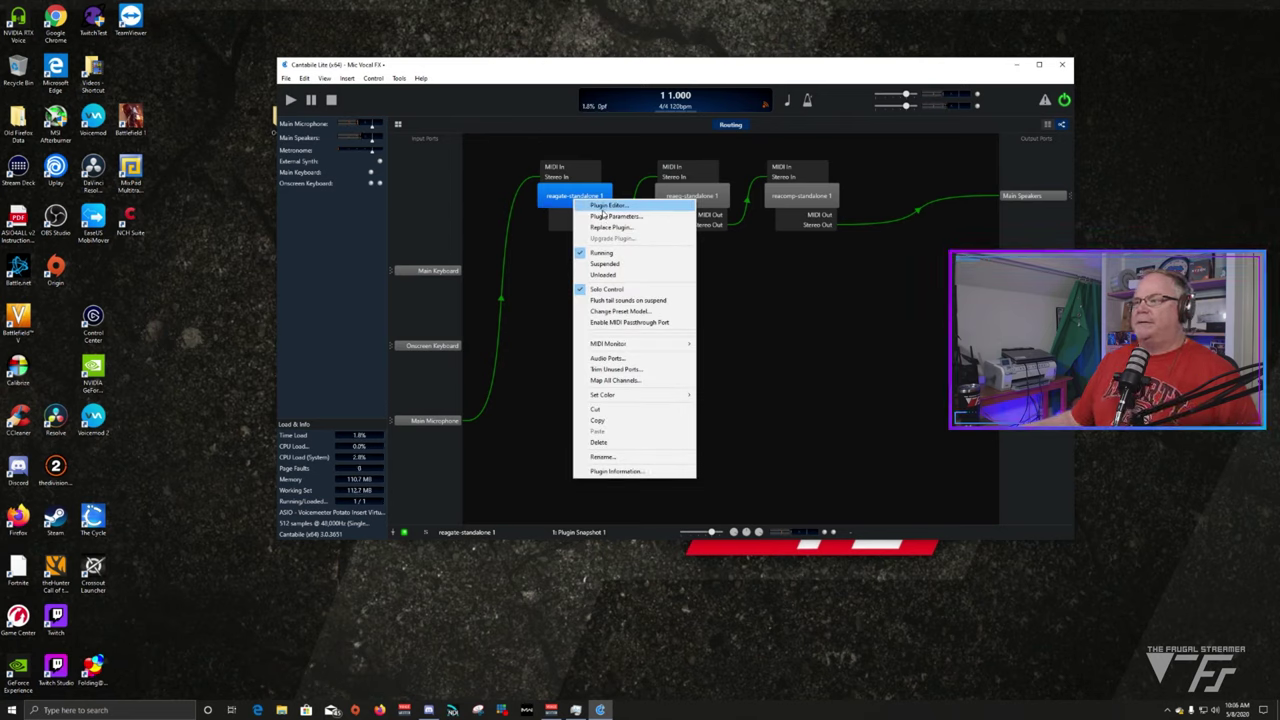
left_click(600, 206)
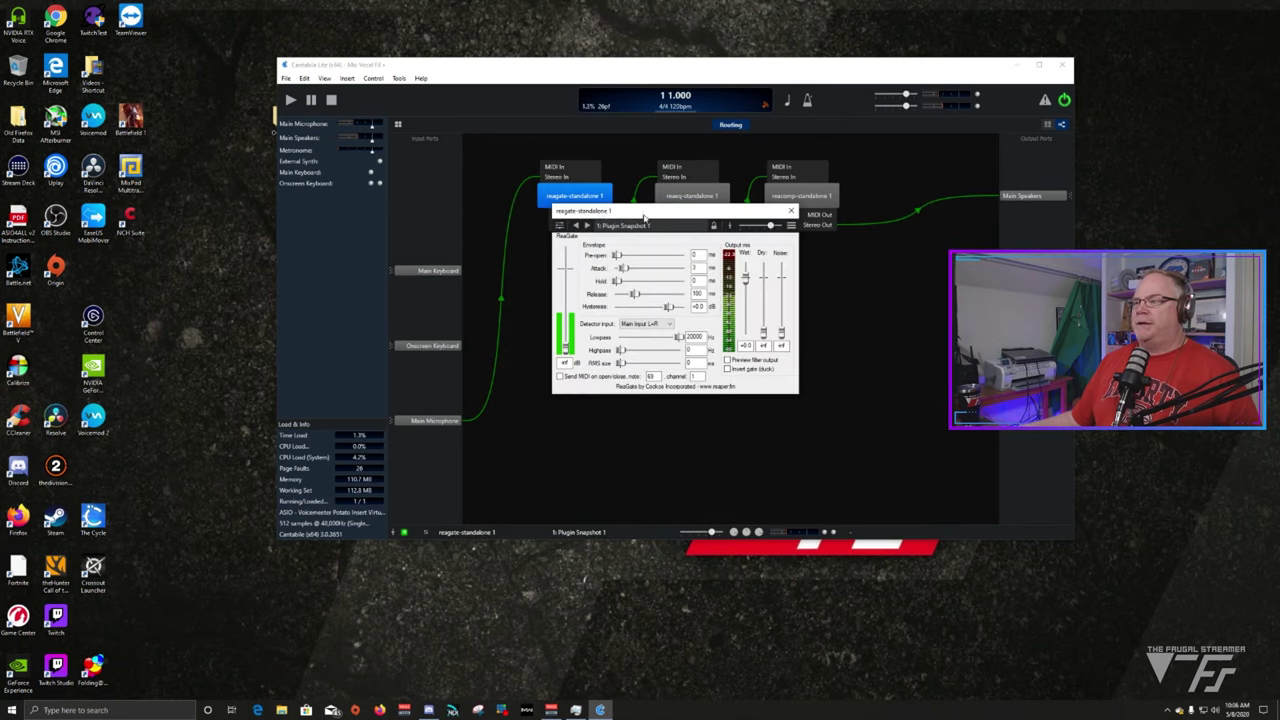
left_click_drag(642, 211, 643, 211)
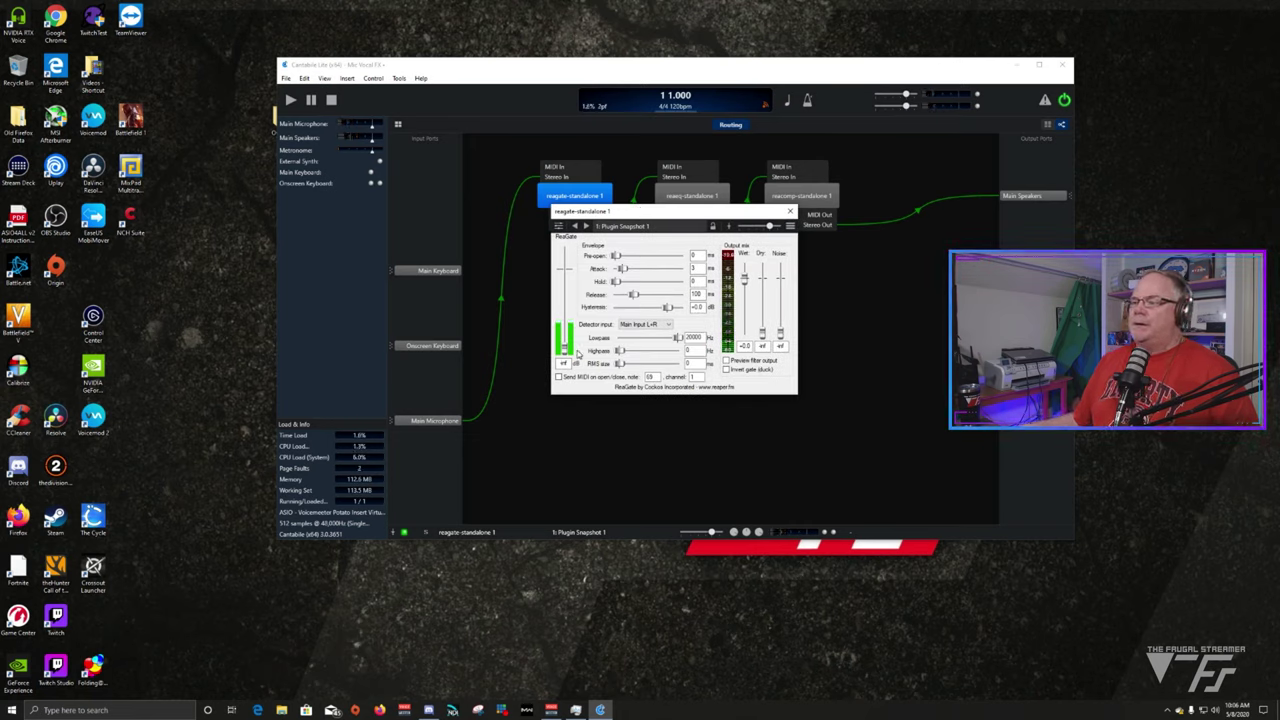
left_click(640, 226)
left_click(697, 211)
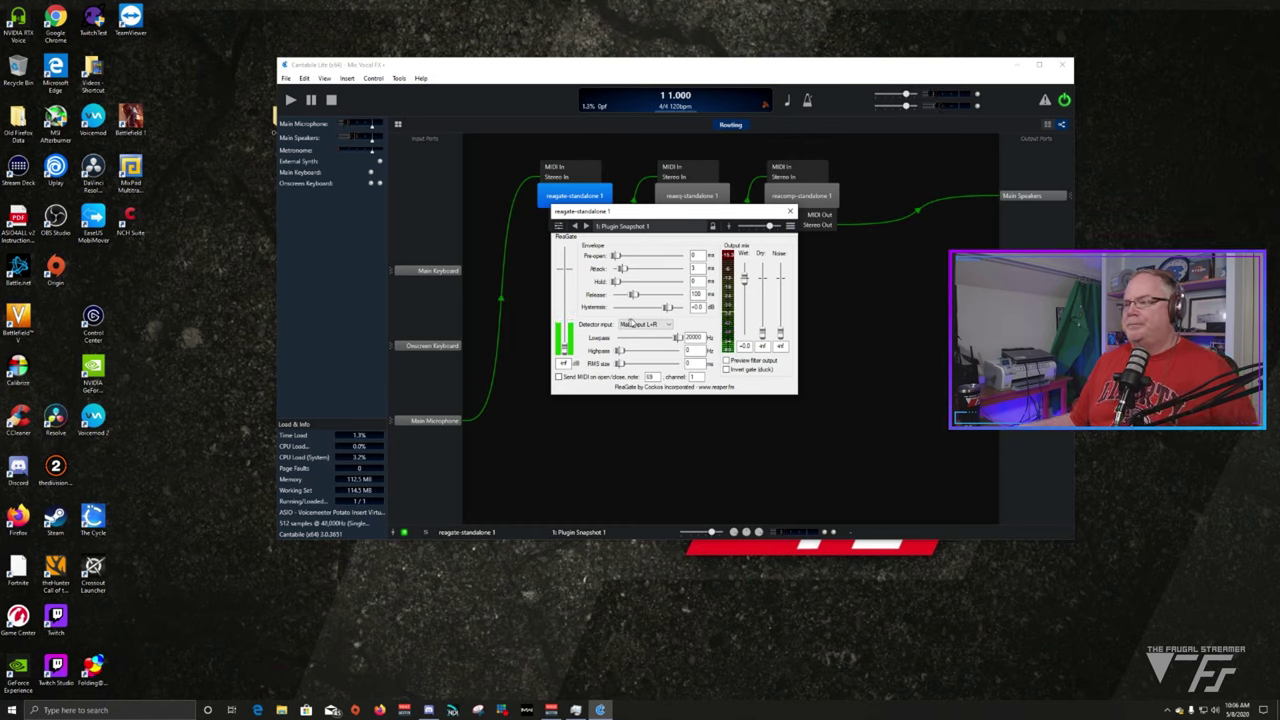
left_click_drag(650, 213, 668, 203)
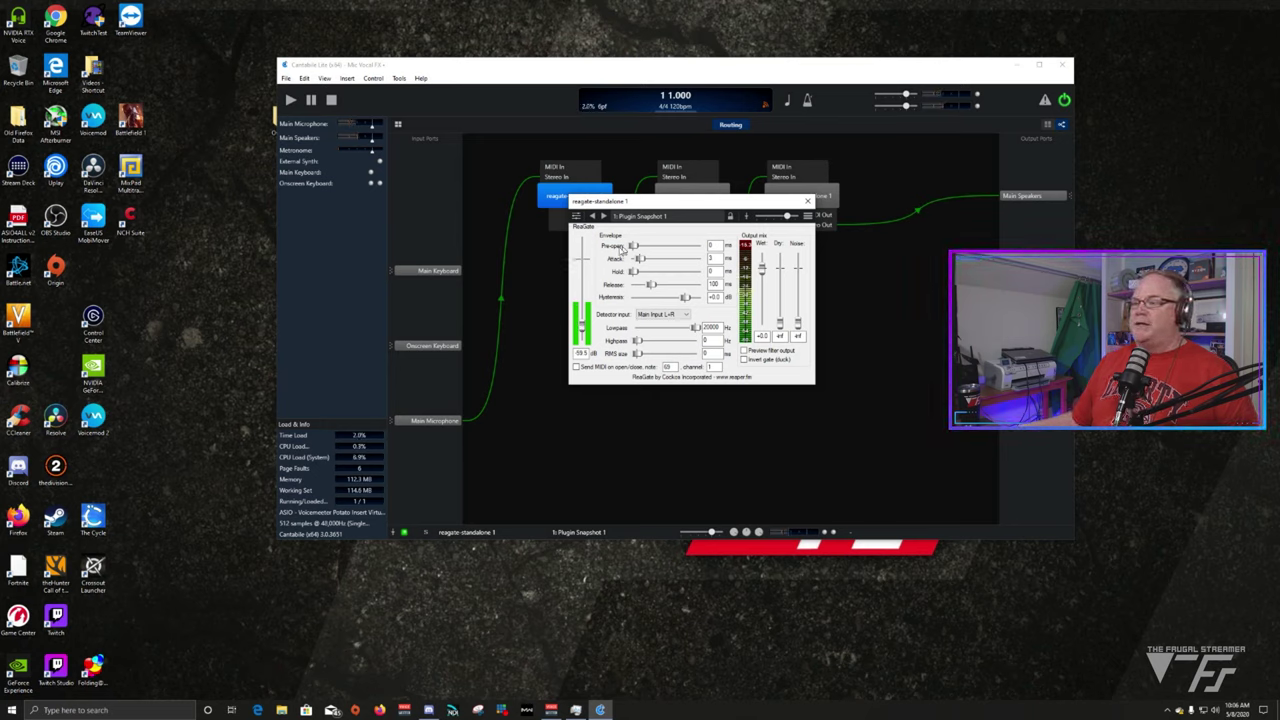
left_click_drag(670, 202, 646, 202)
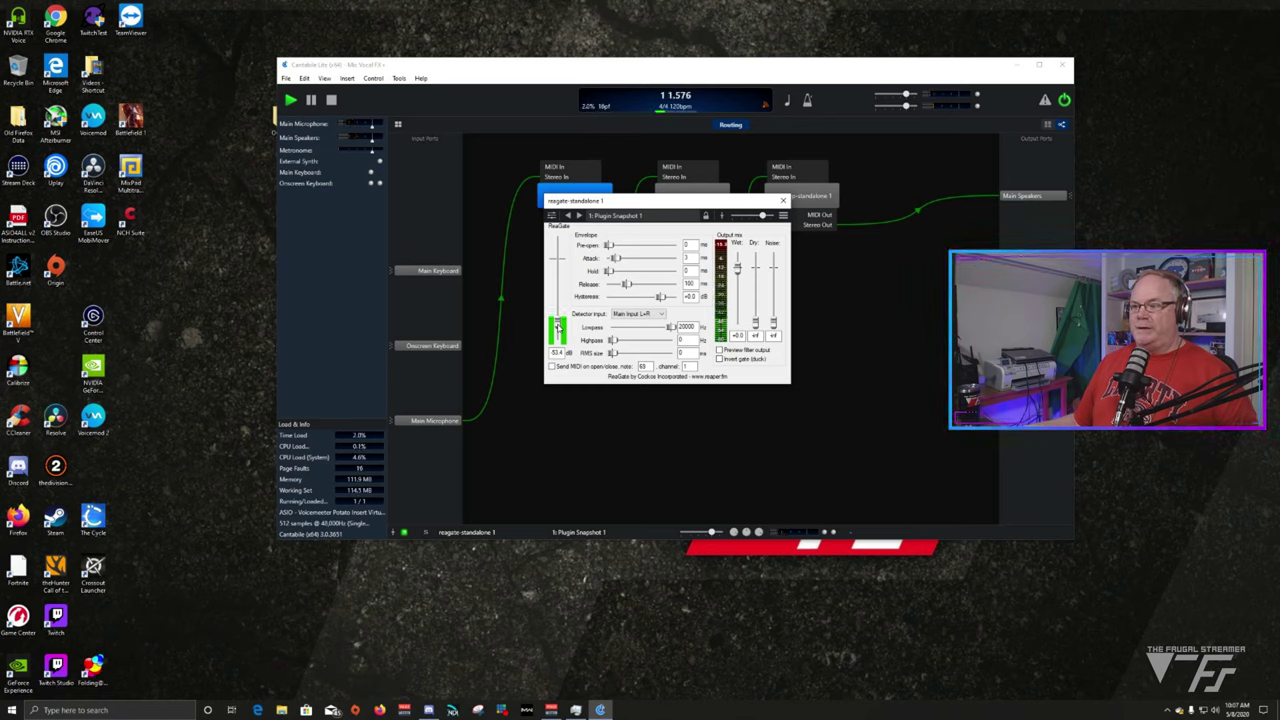
- Set ReaGate's threshold to -41.6 dB, hold to 46 ms and pre-open to 6 ms, and stop the running transport
left_click_drag(557, 325, 557, 318)
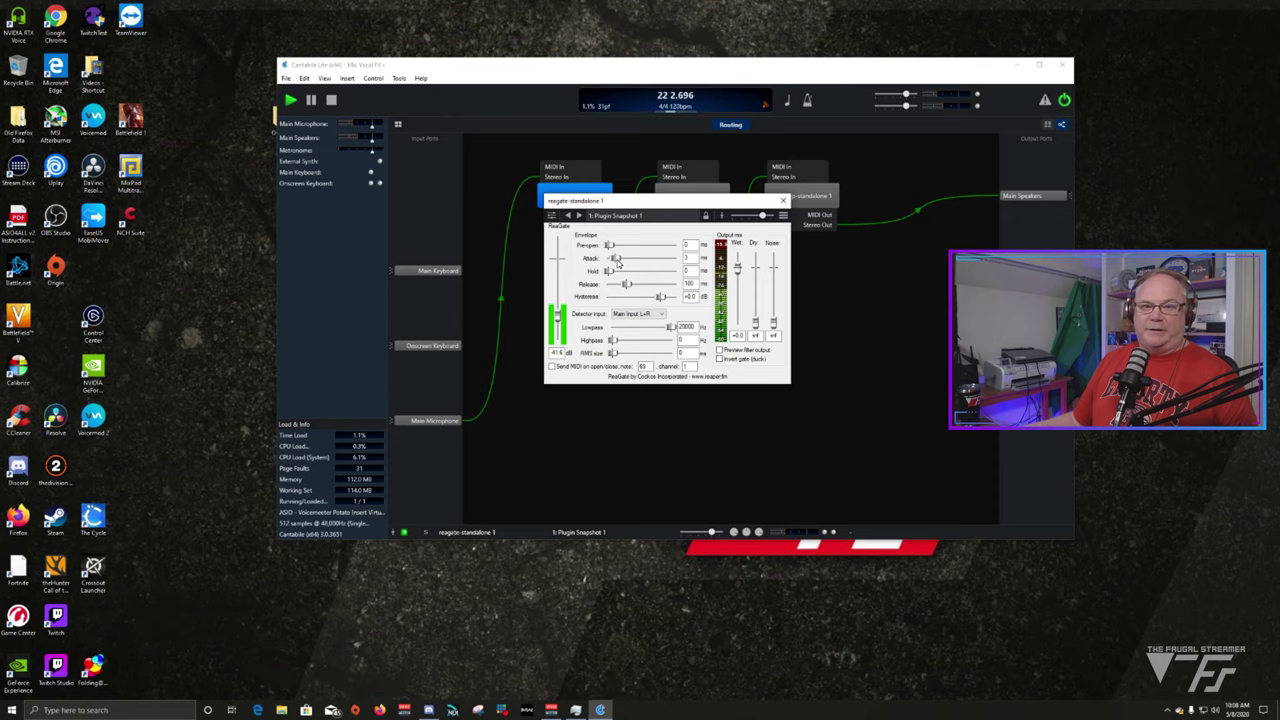
left_click_drag(618, 260, 617, 263)
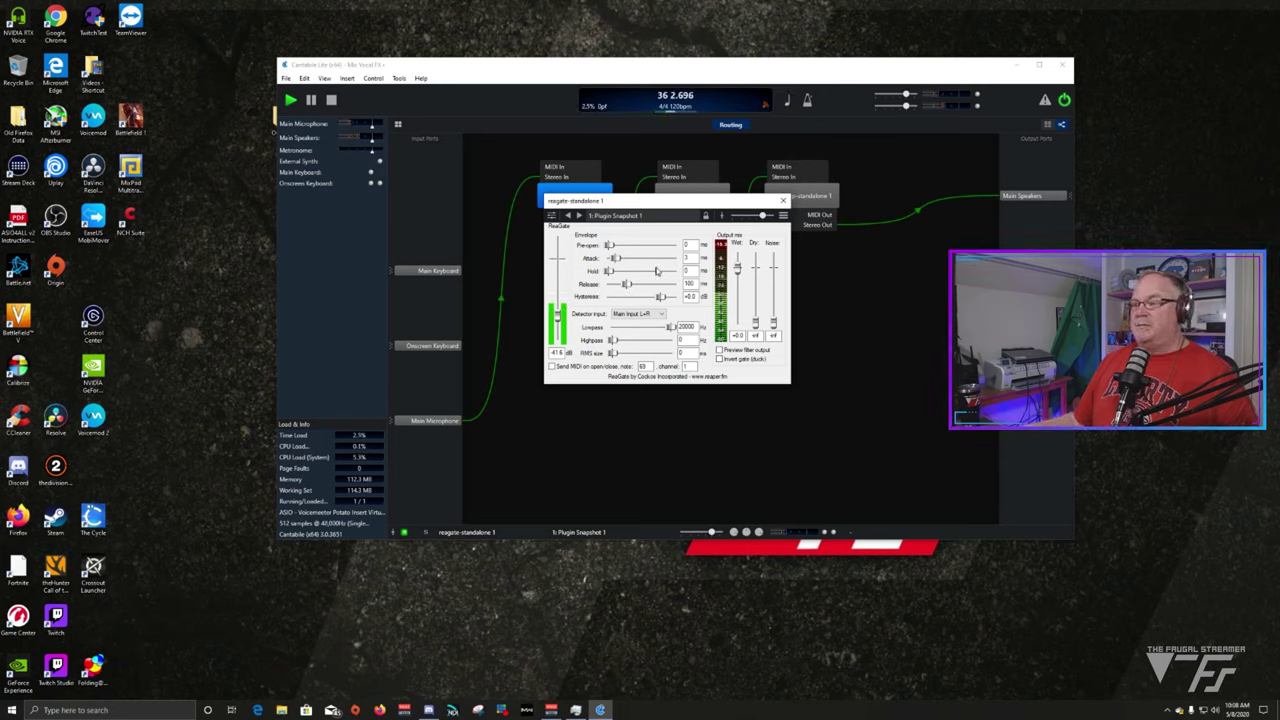
left_click_drag(611, 272, 629, 279)
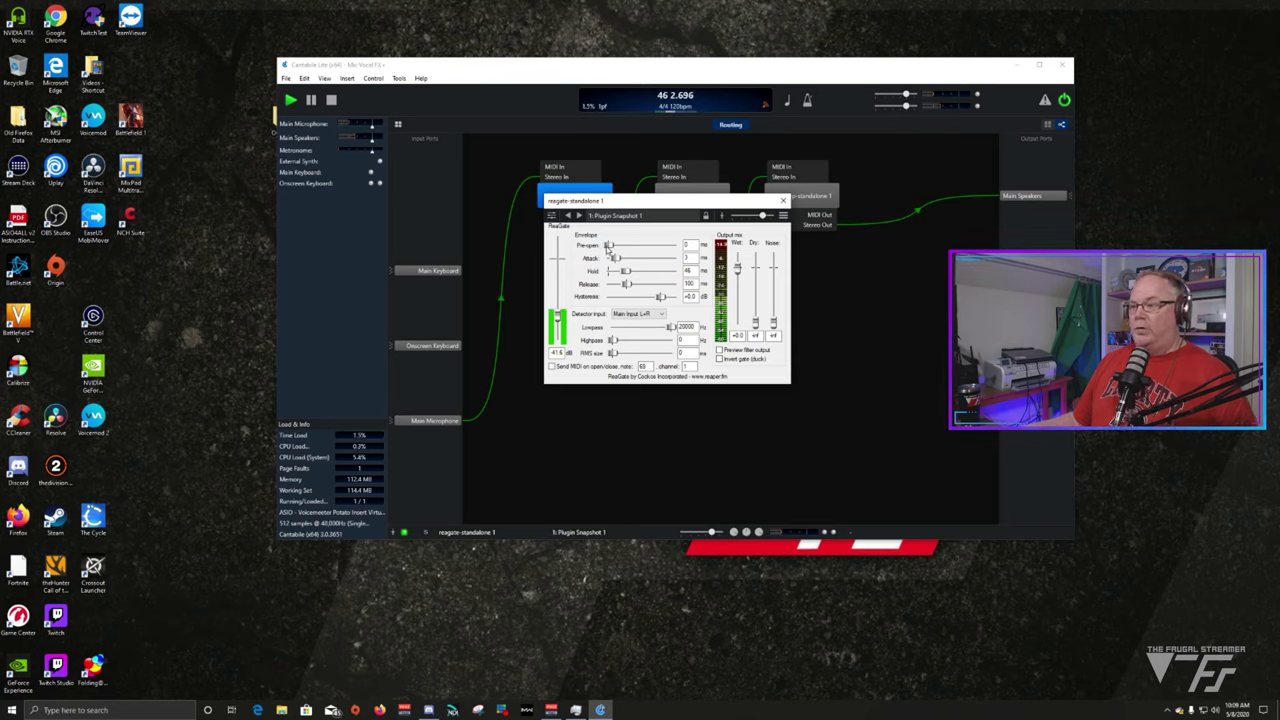
left_click_drag(607, 248, 622, 248)
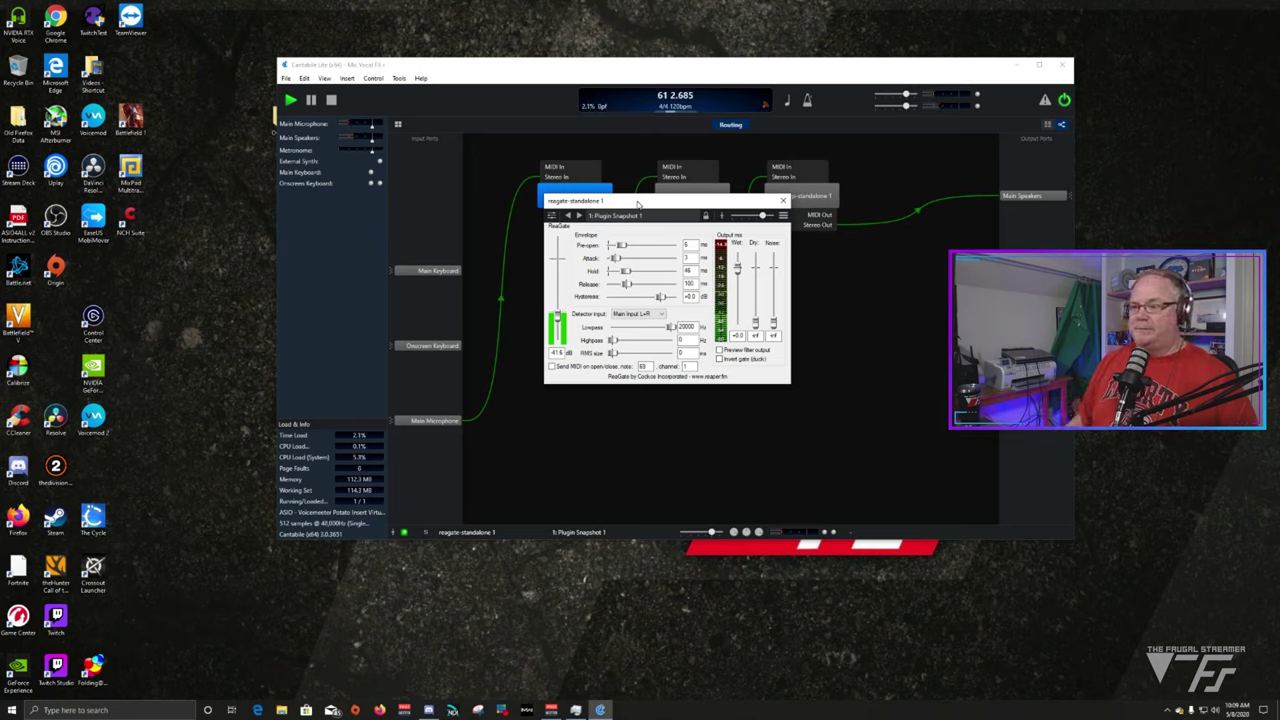
key("space")
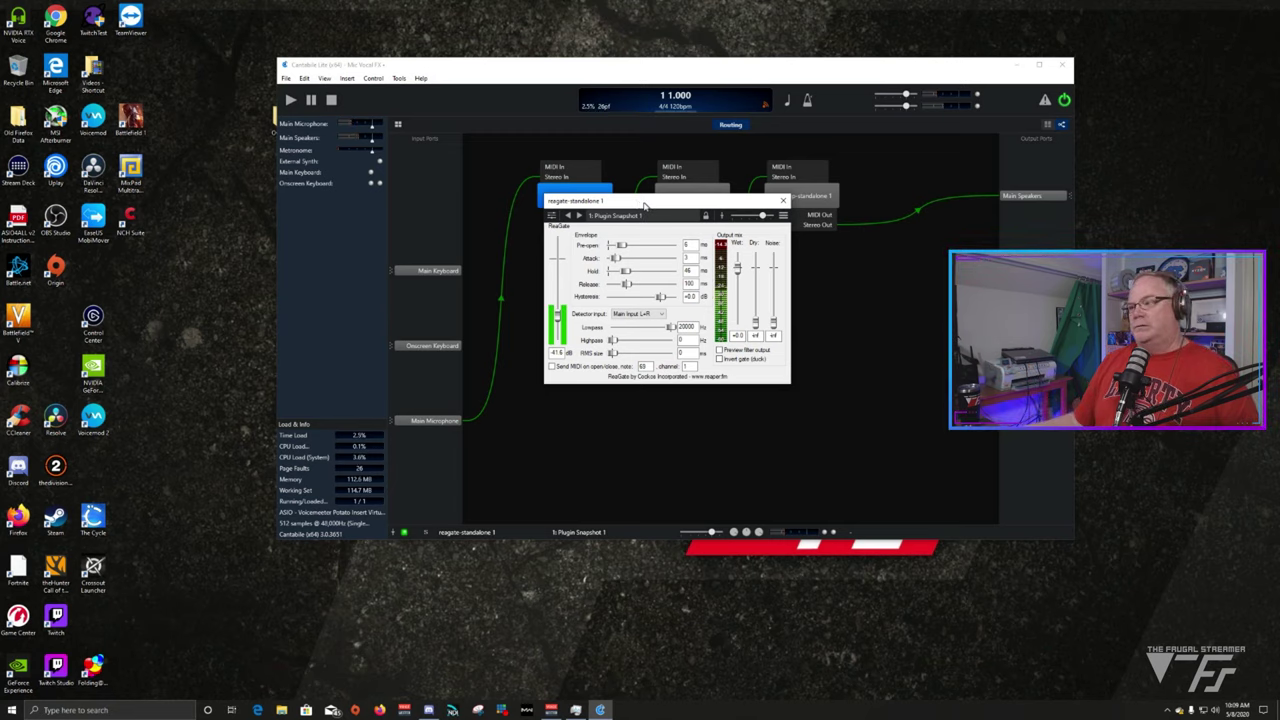
- Move the ReaGate window aside, try a higher highpass frequency and return it to 0 Hz
left_click_drag(646, 205, 595, 181)
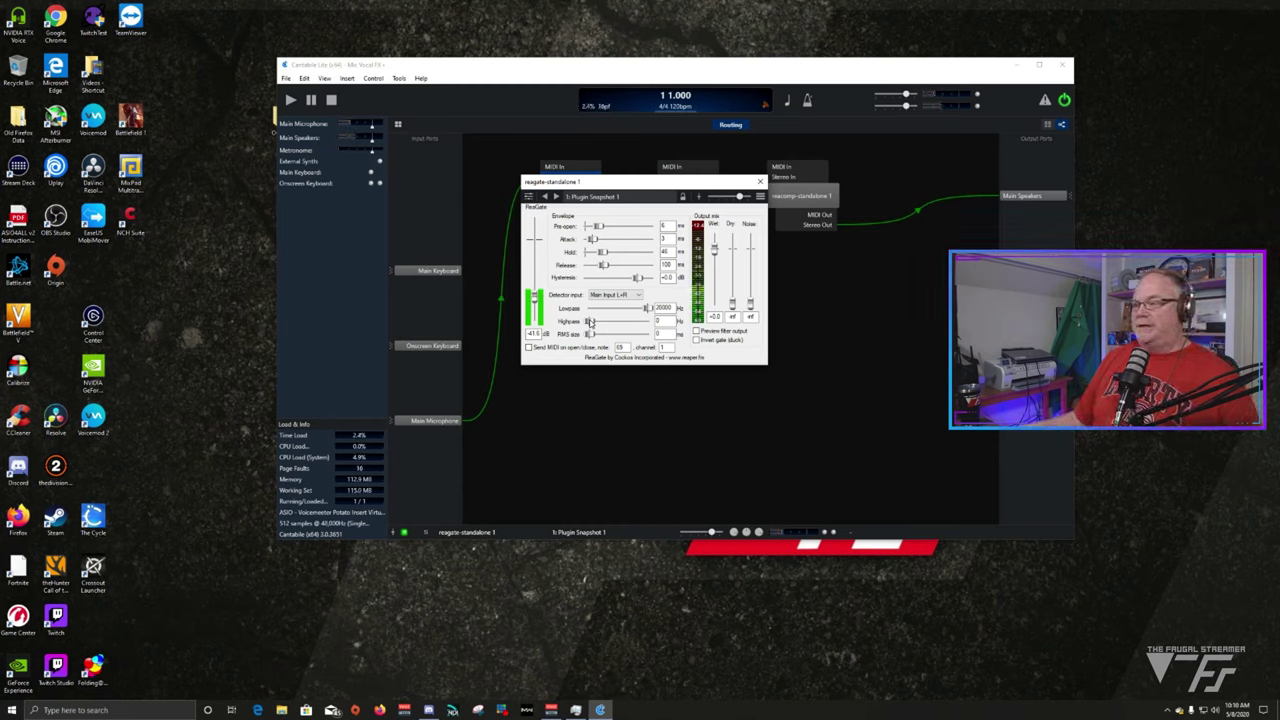
left_click_drag(590, 321, 600, 322)
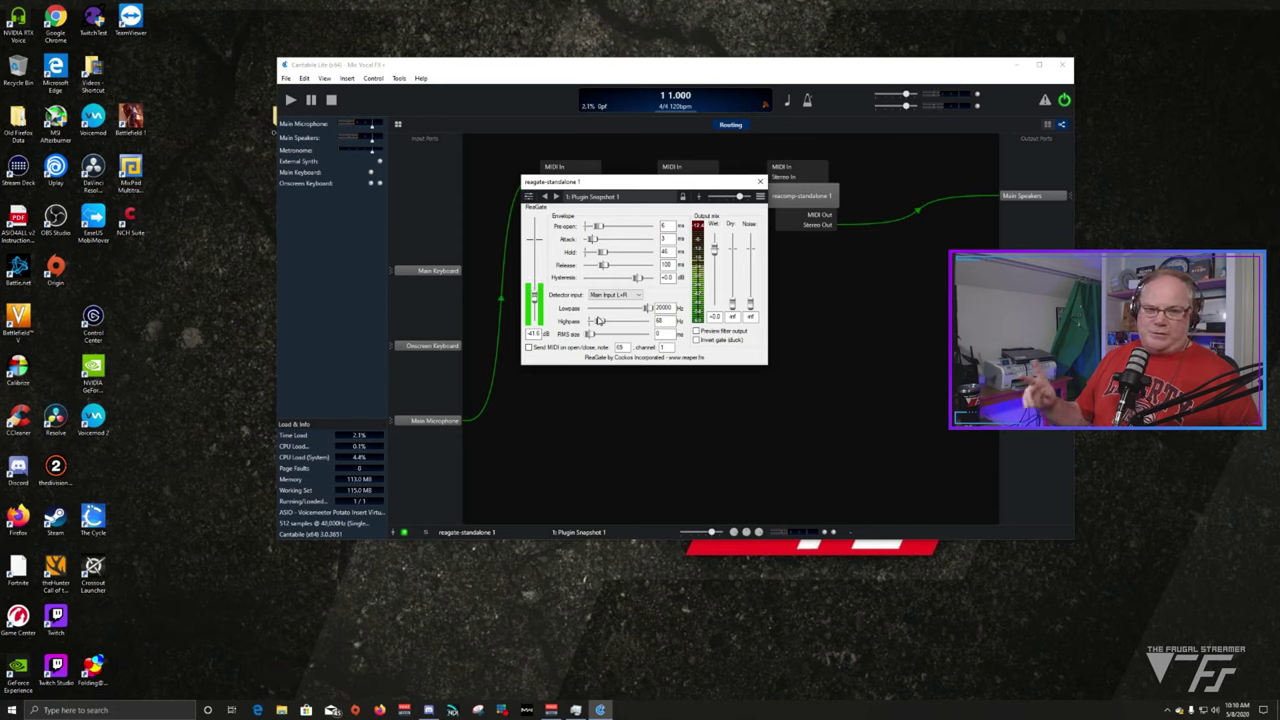
left_click_drag(600, 325, 491, 334)
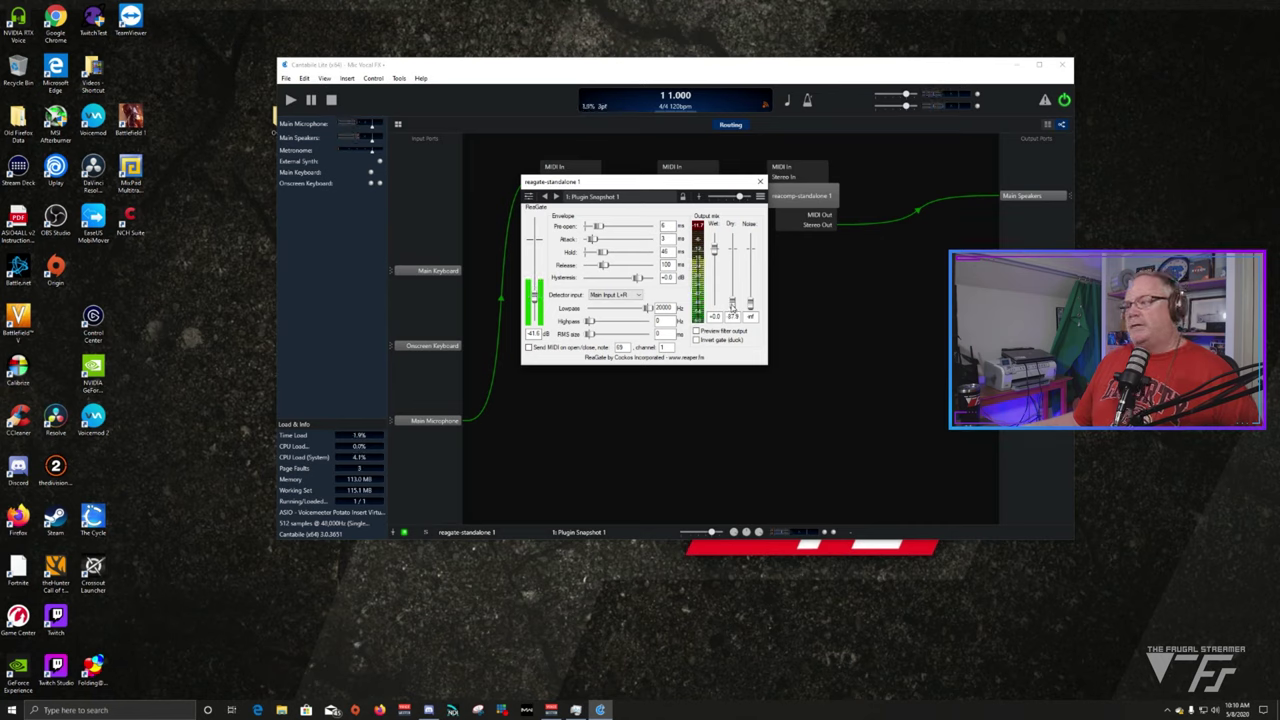
- Raise ReaGate's dry output level to about -27 dB and close its editor
left_click_drag(732, 305, 733, 300)
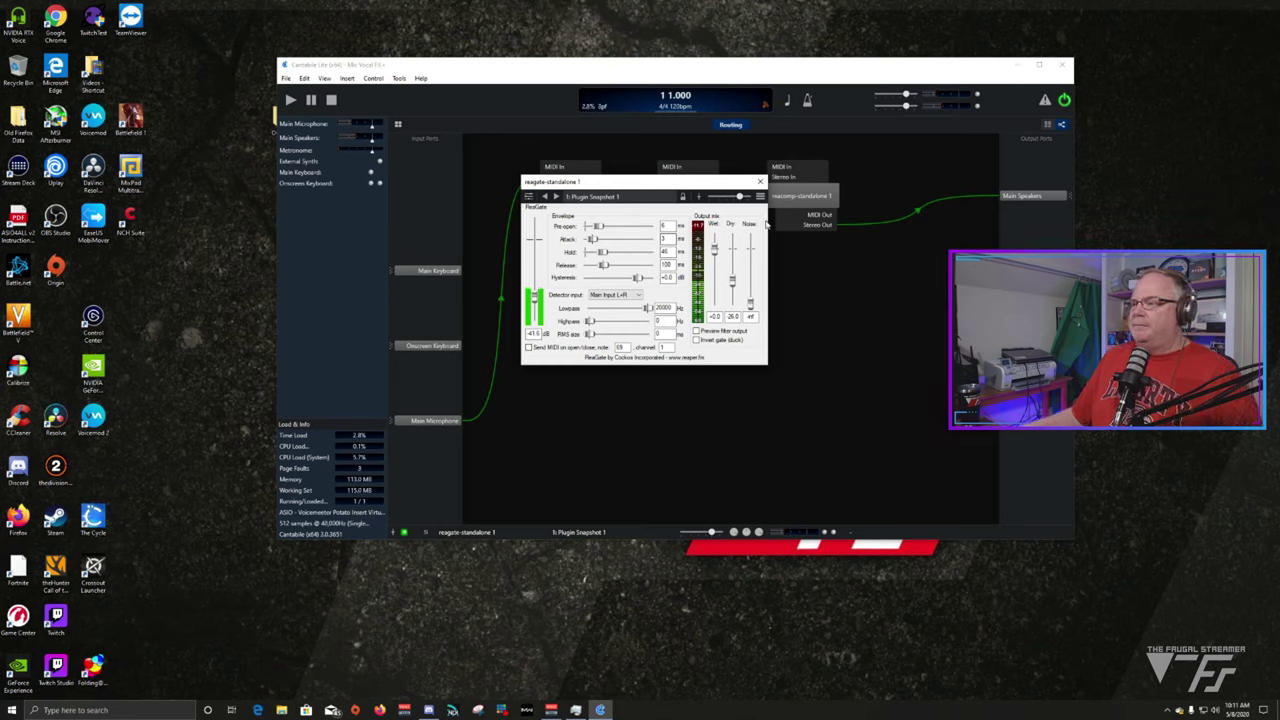
left_click(760, 185)
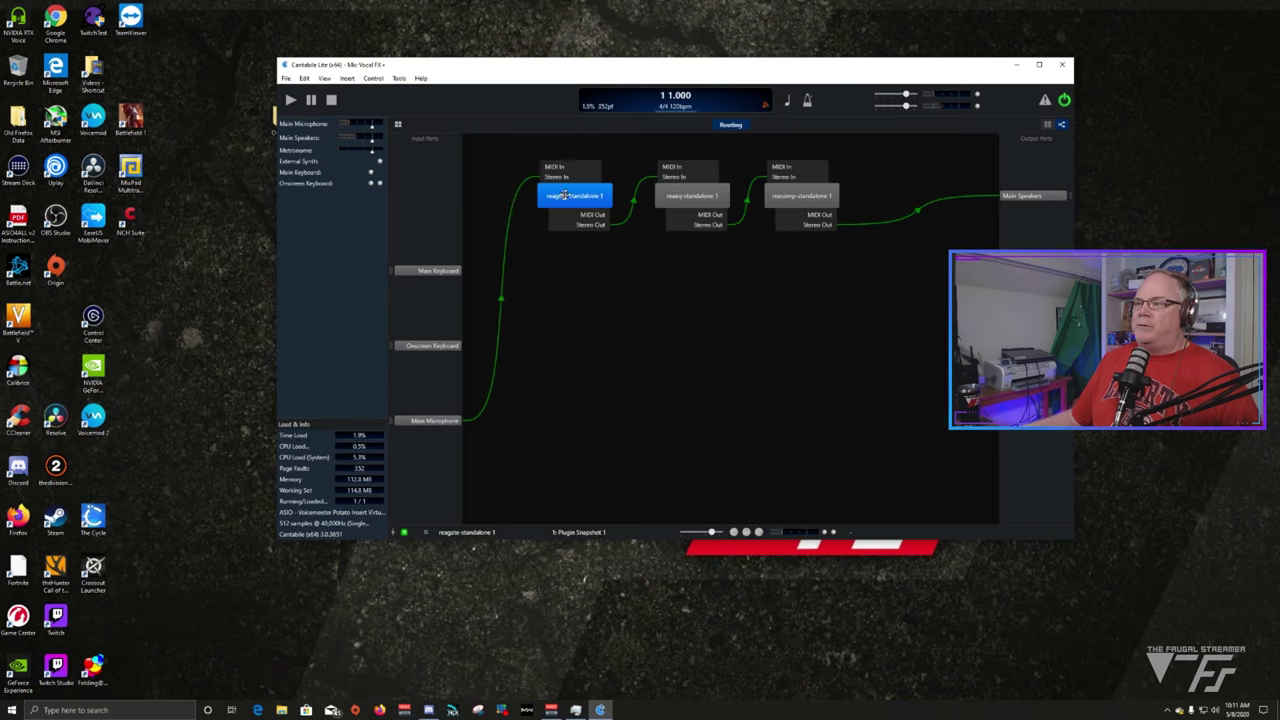
- Open the plugin editor for reaeq-standalone and position its window below the plugin chain
left_click(688, 195)
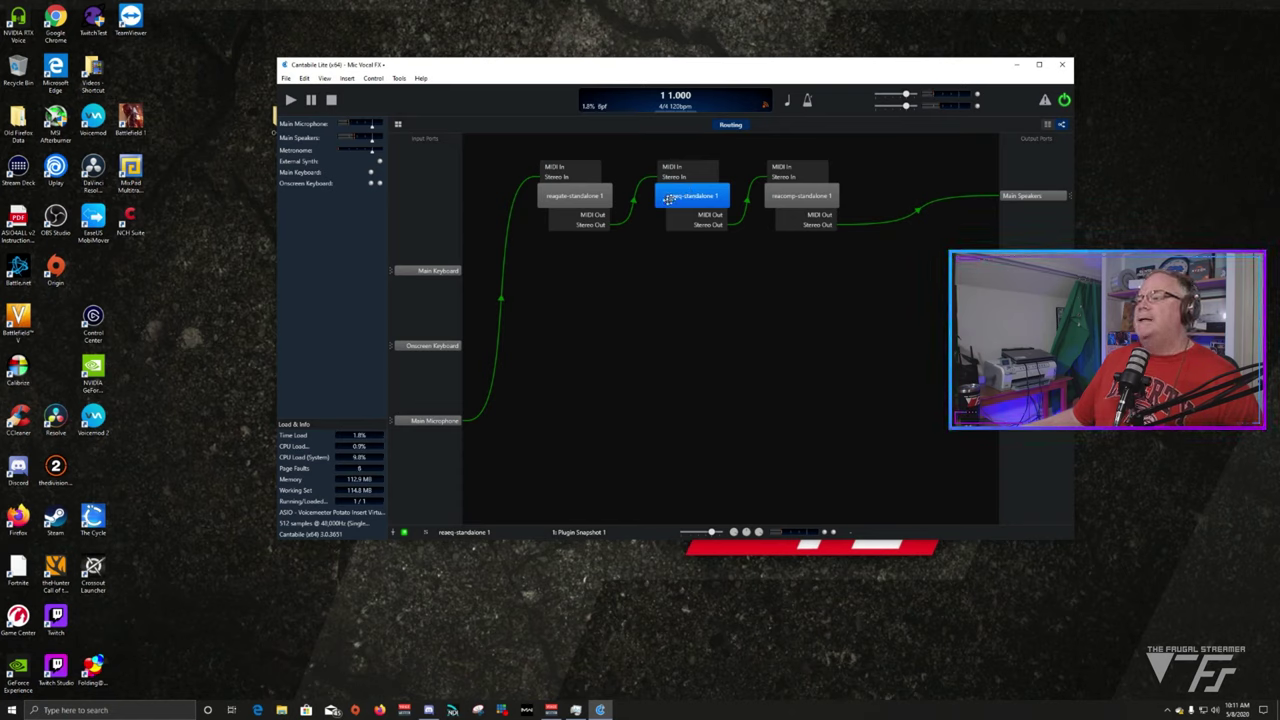
right_click(684, 195)
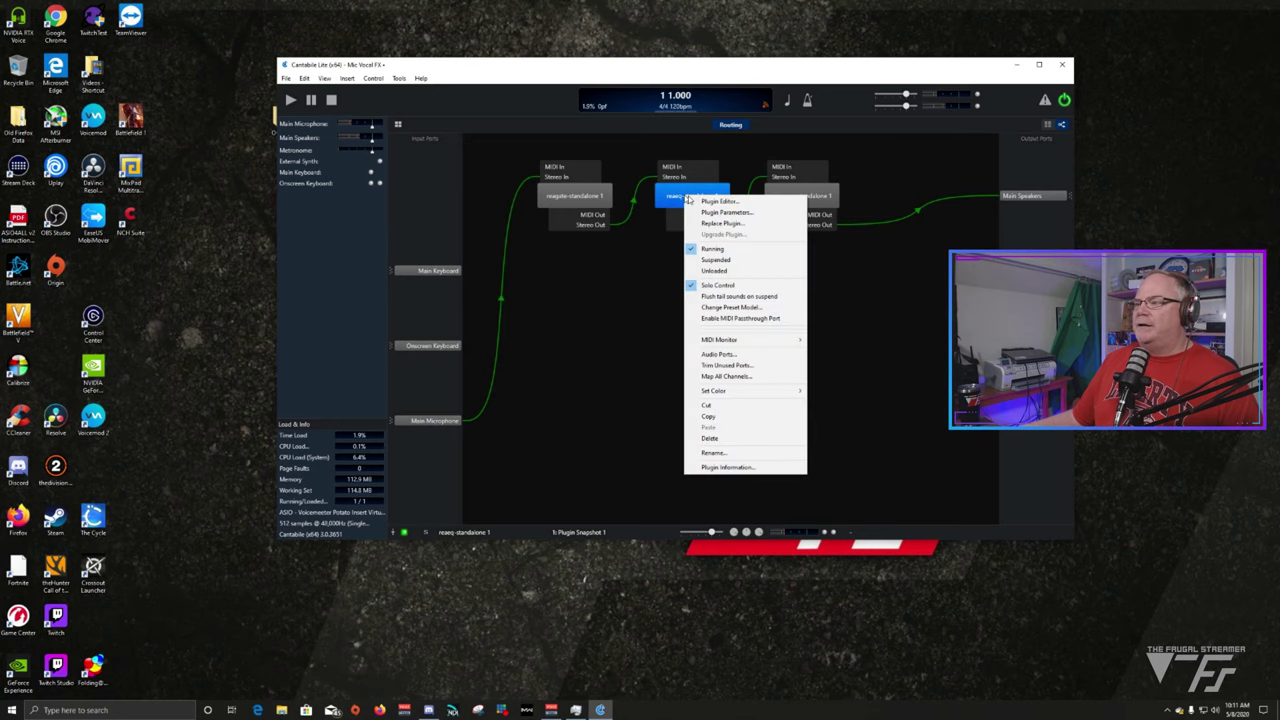
left_click(705, 200)
left_click_drag(666, 187, 728, 198)
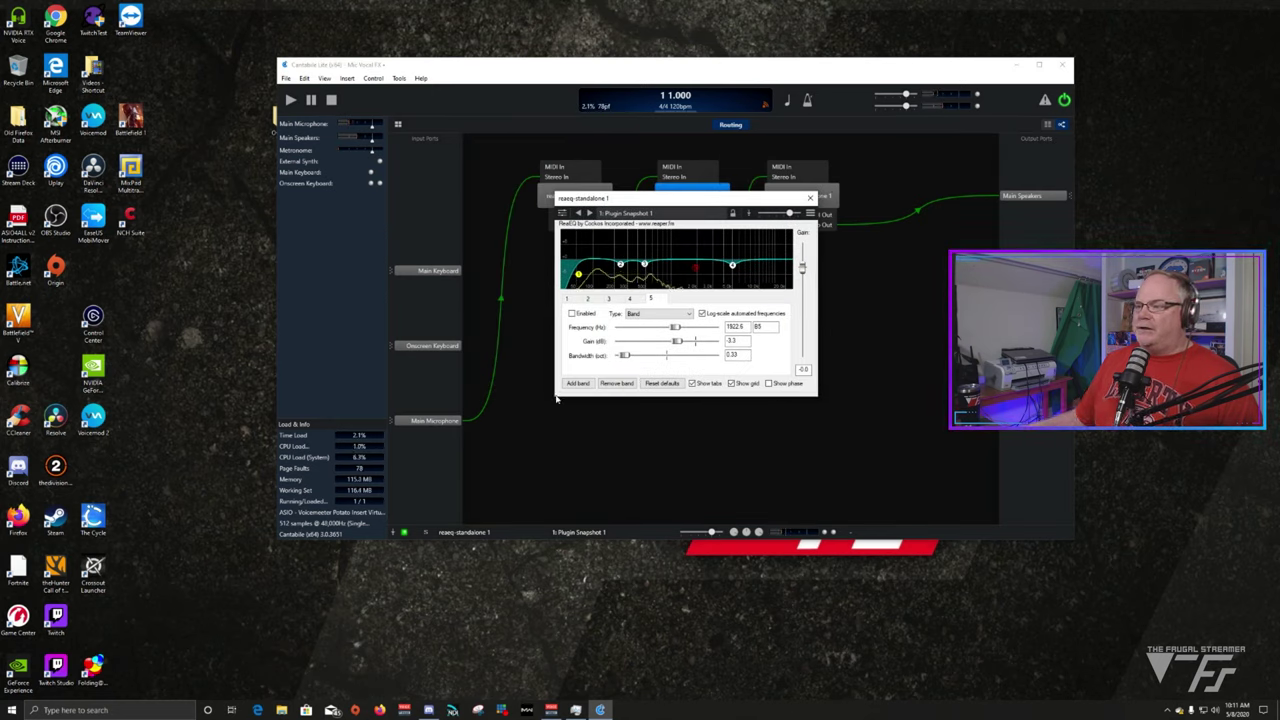
left_click_drag(648, 202, 625, 224)
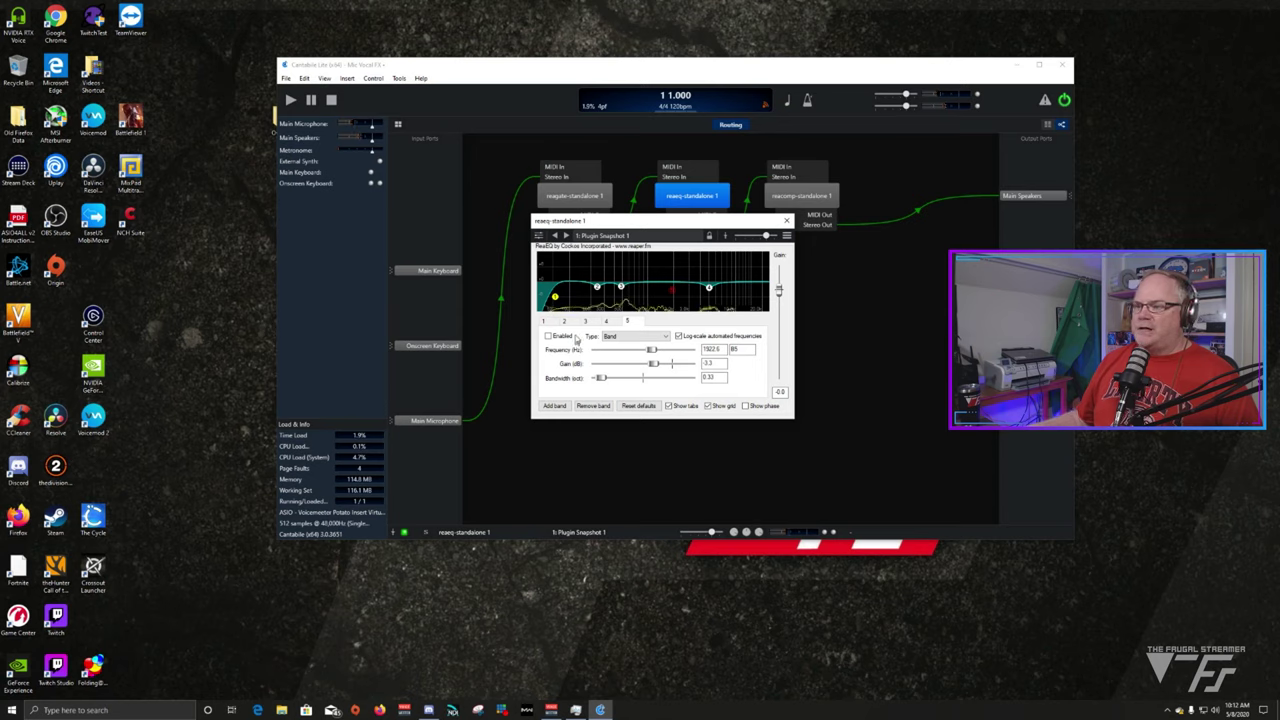
- Compare the sound with EQ band 1's high-pass filter off and on, and view the available filter types
left_click(544, 322)
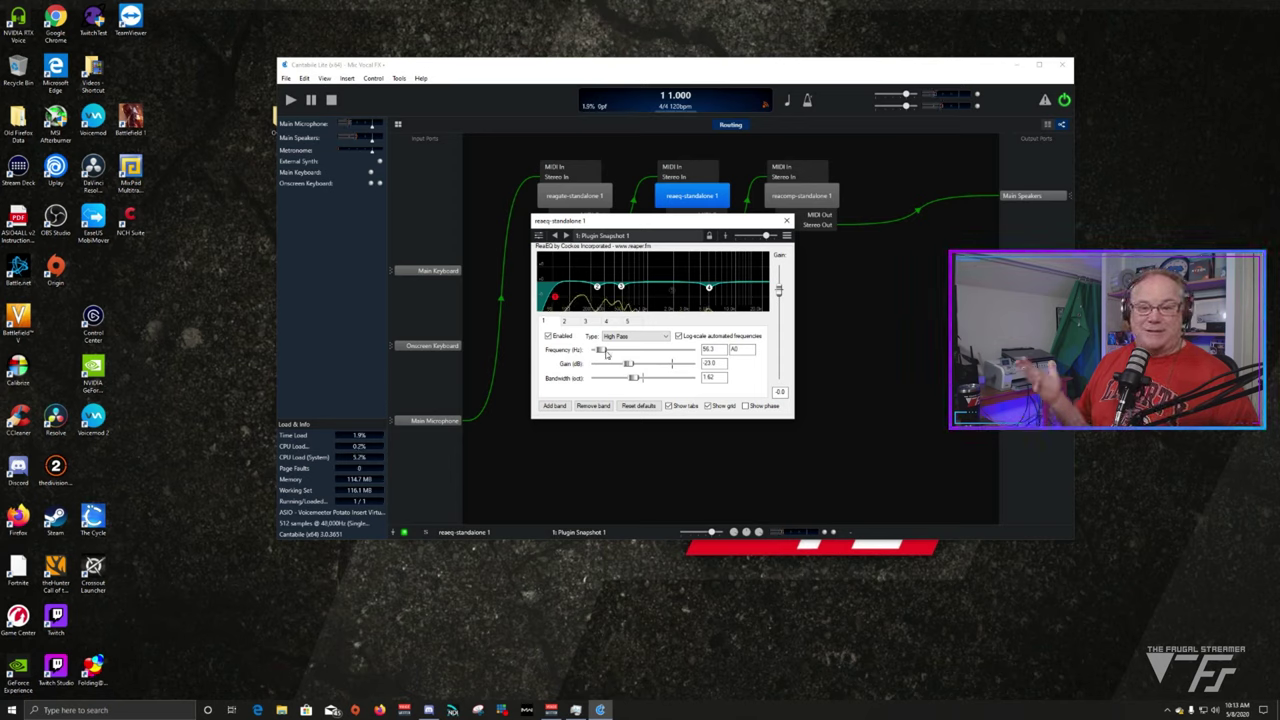
left_click(548, 337)
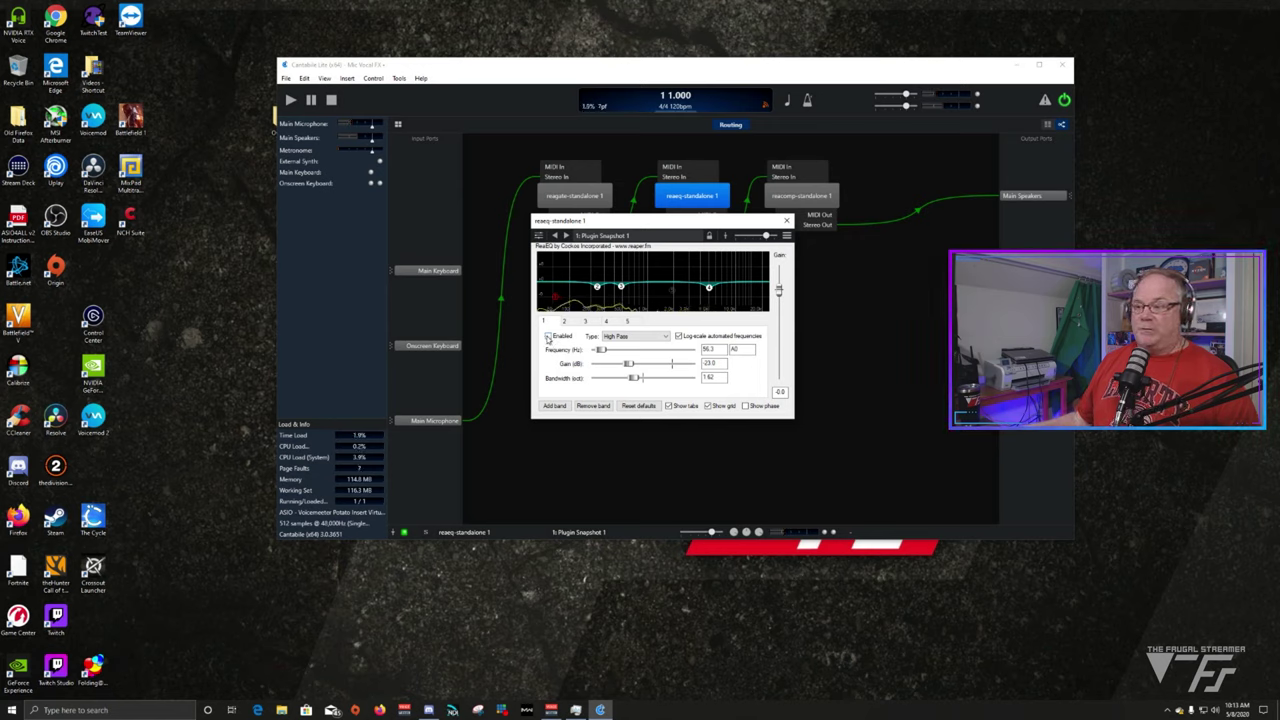
left_click(547, 337)
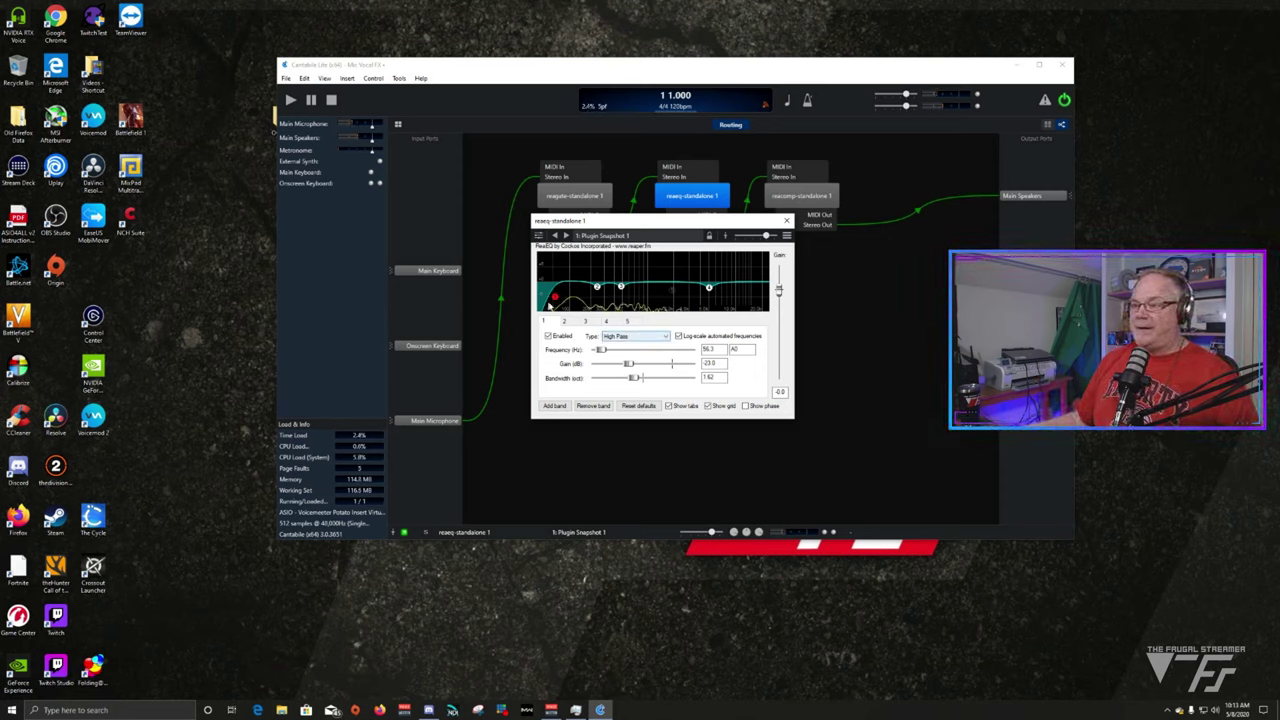
left_click(656, 338)
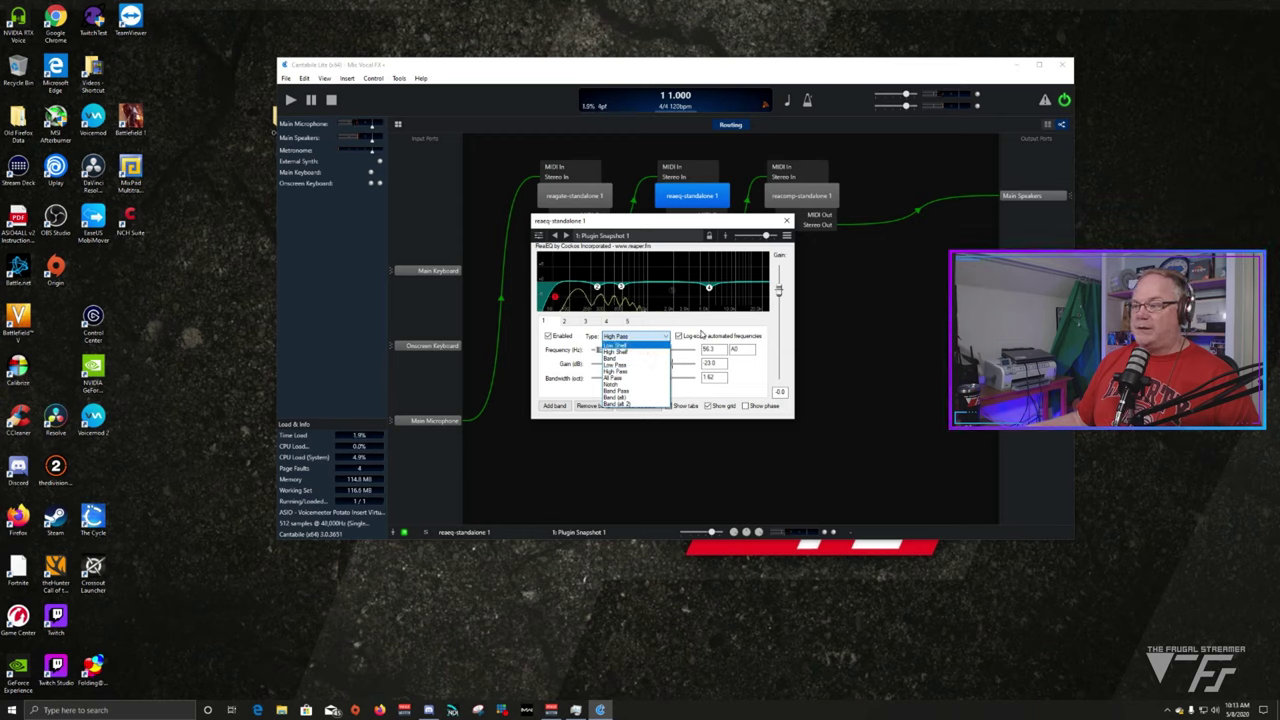
left_click(702, 336)
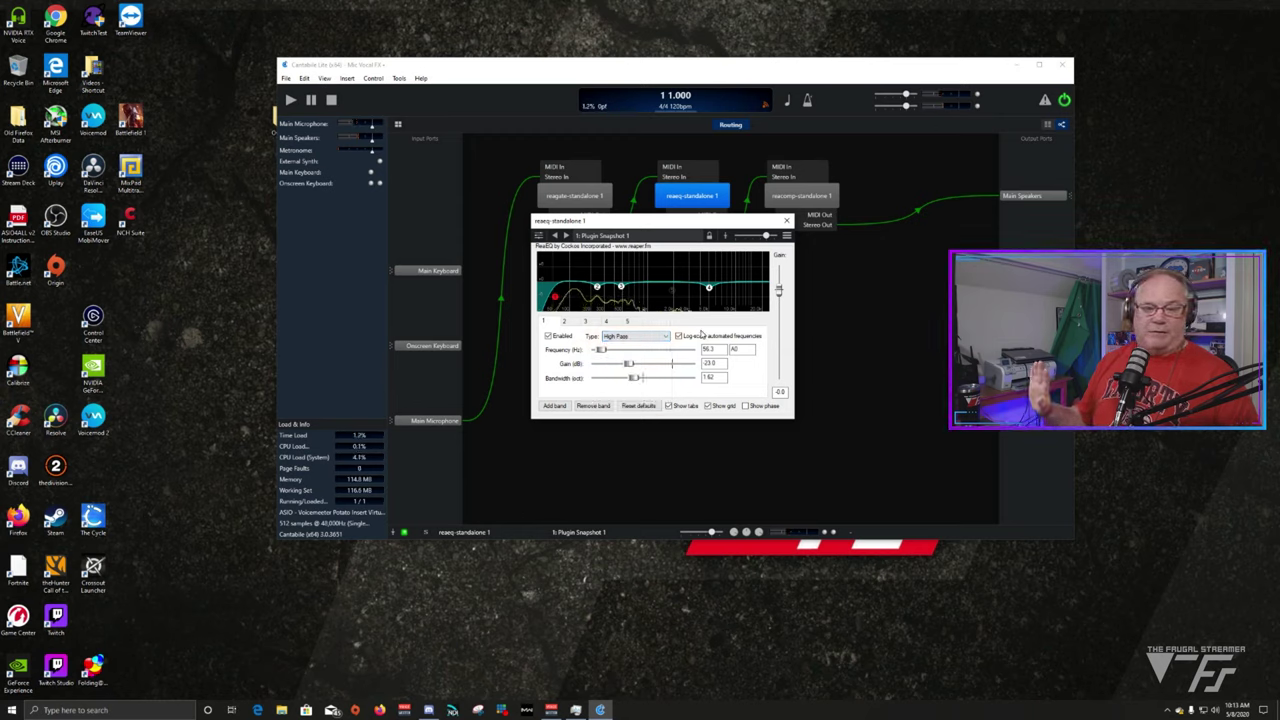
- Examine the frequency, gain and bandwidth settings of EQ bands 2 to 5
left_click(586, 321)
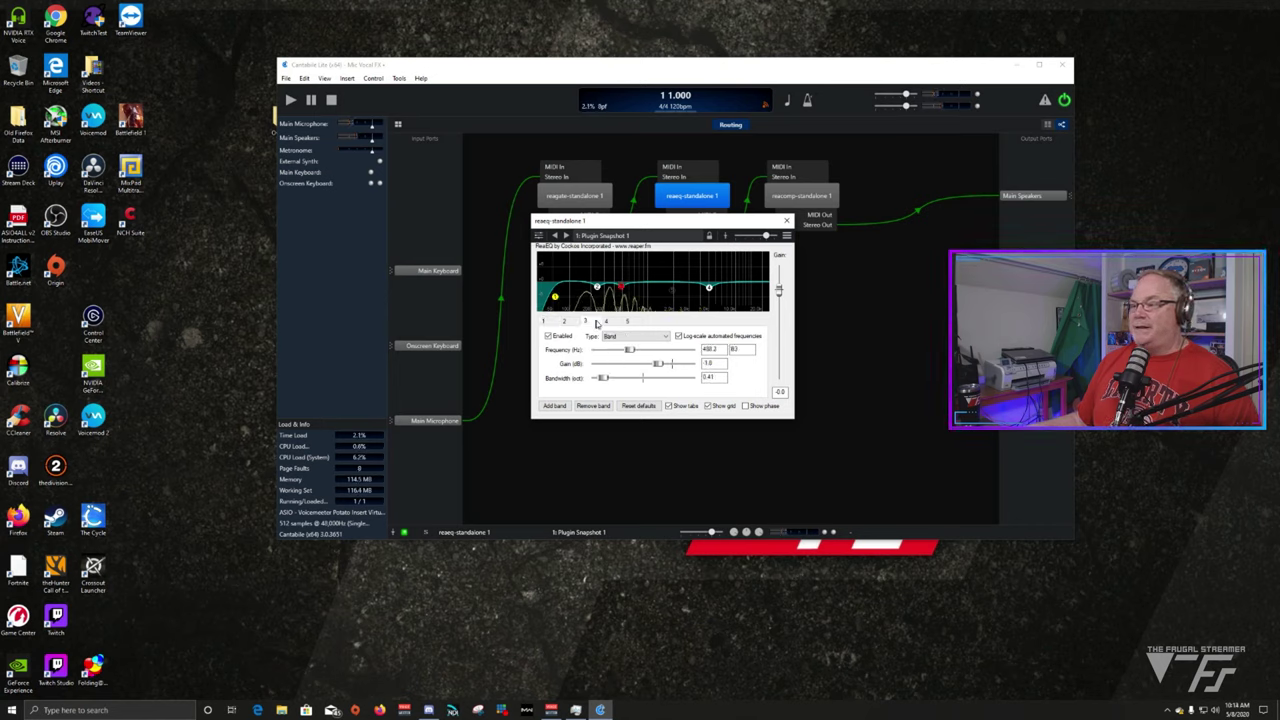
left_click(606, 321)
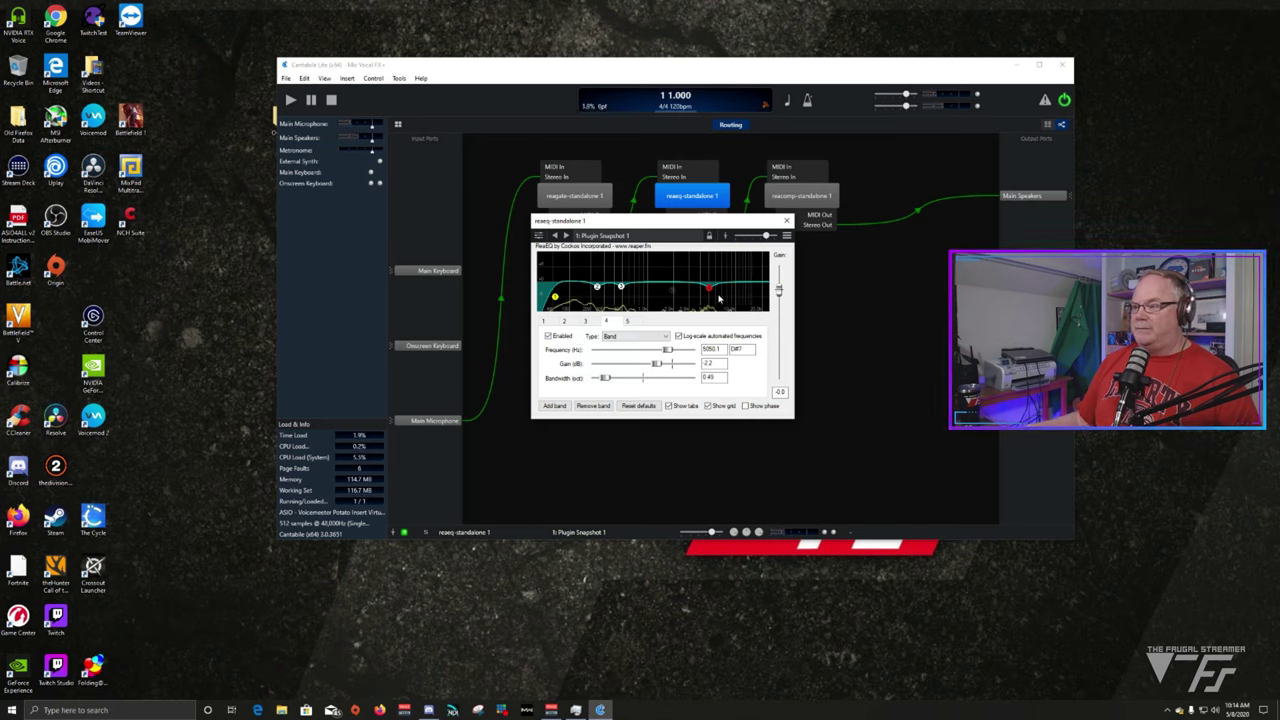
left_click(627, 321)
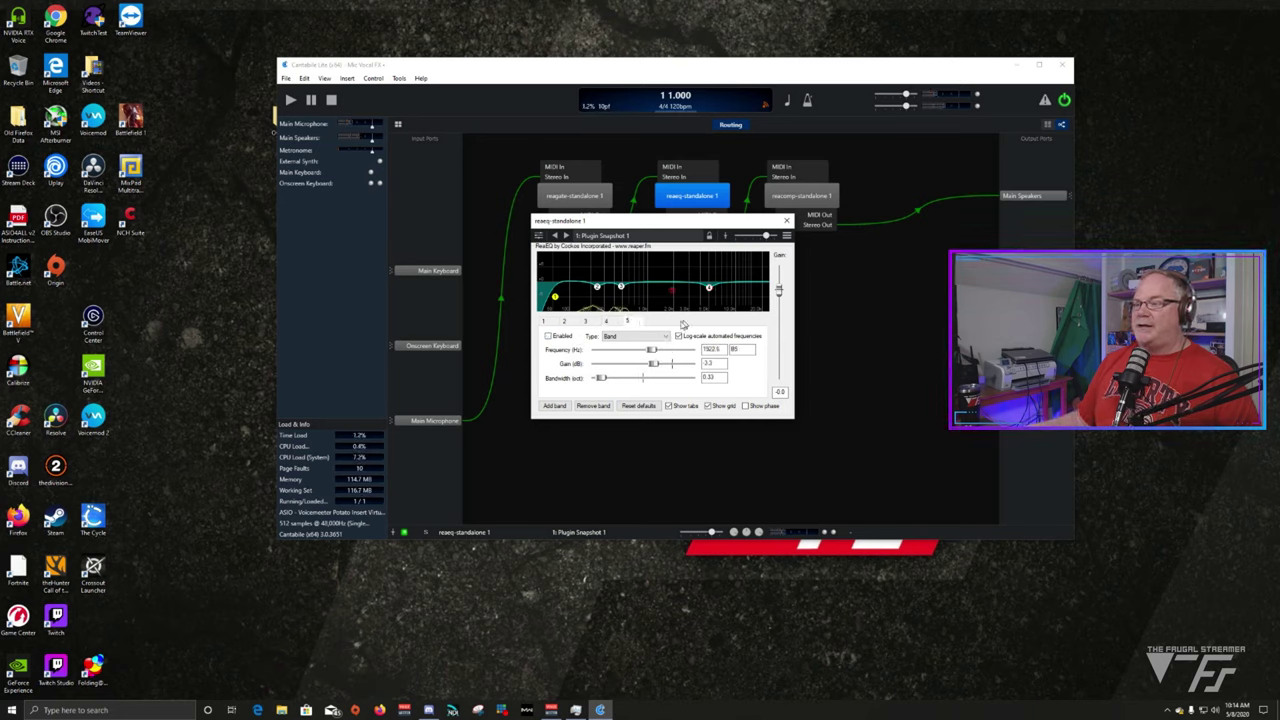
left_click(588, 322)
left_click(607, 322)
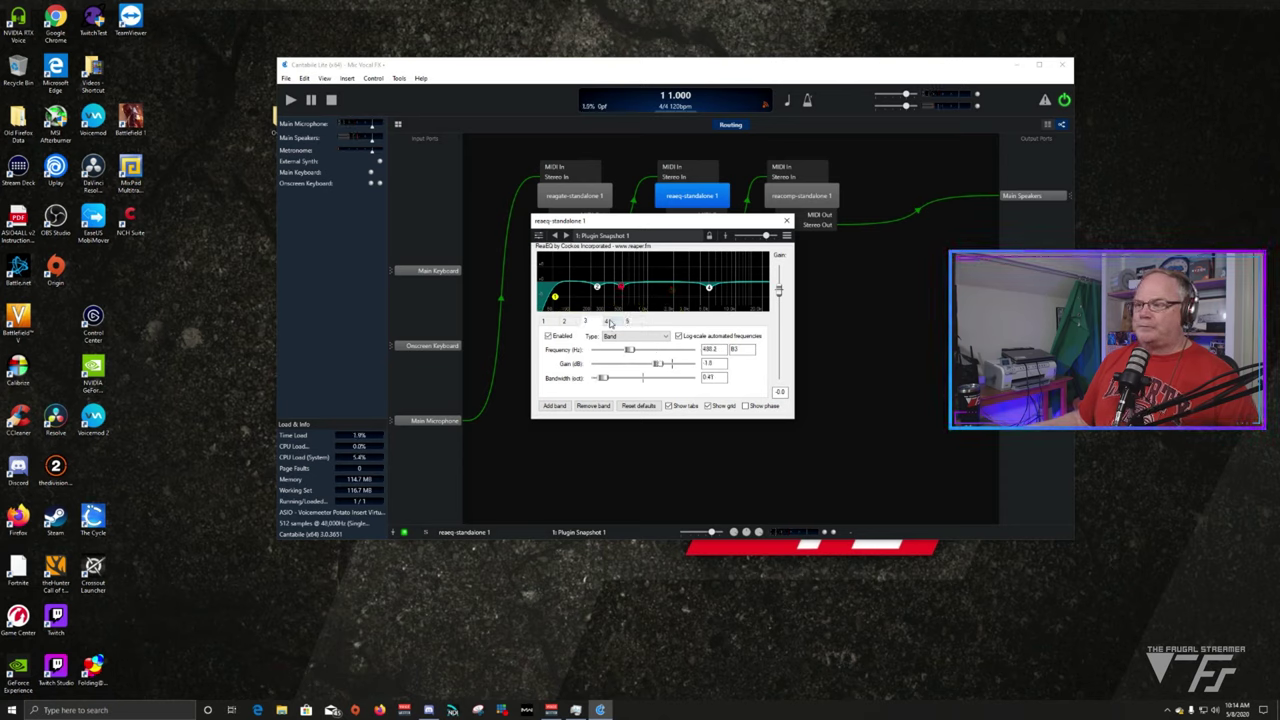
left_click(610, 322)
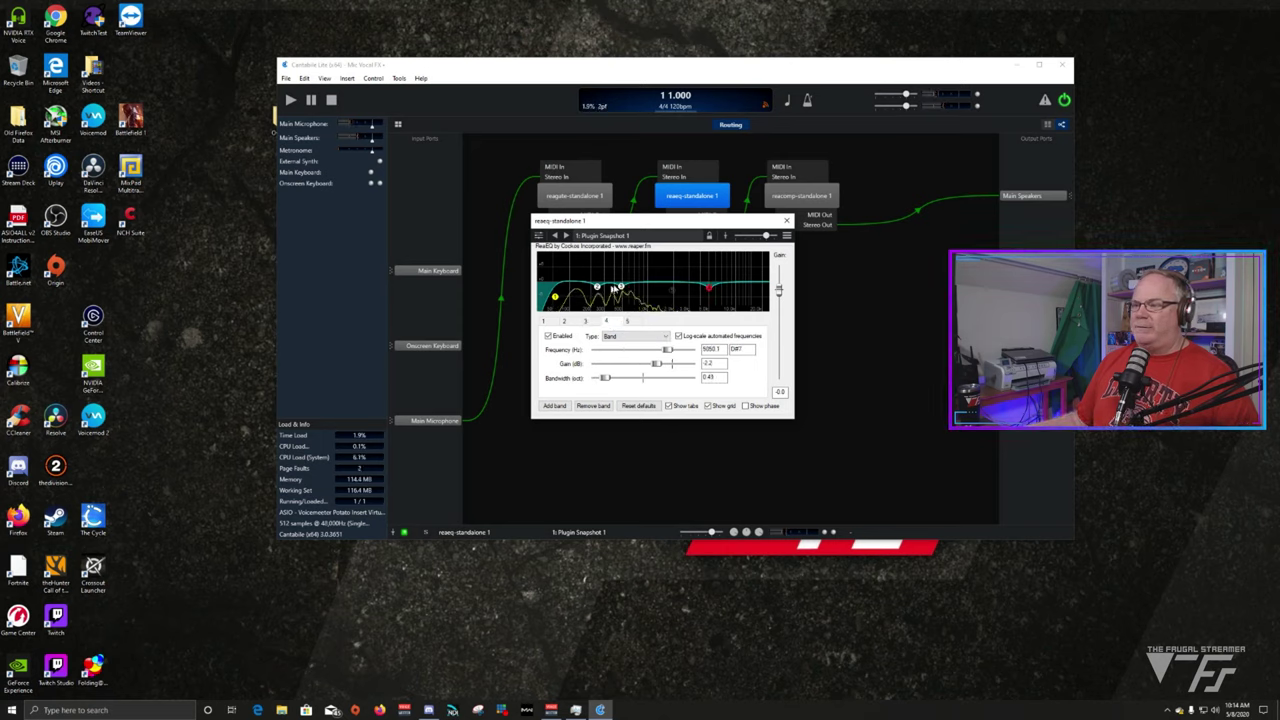
left_click(585, 322)
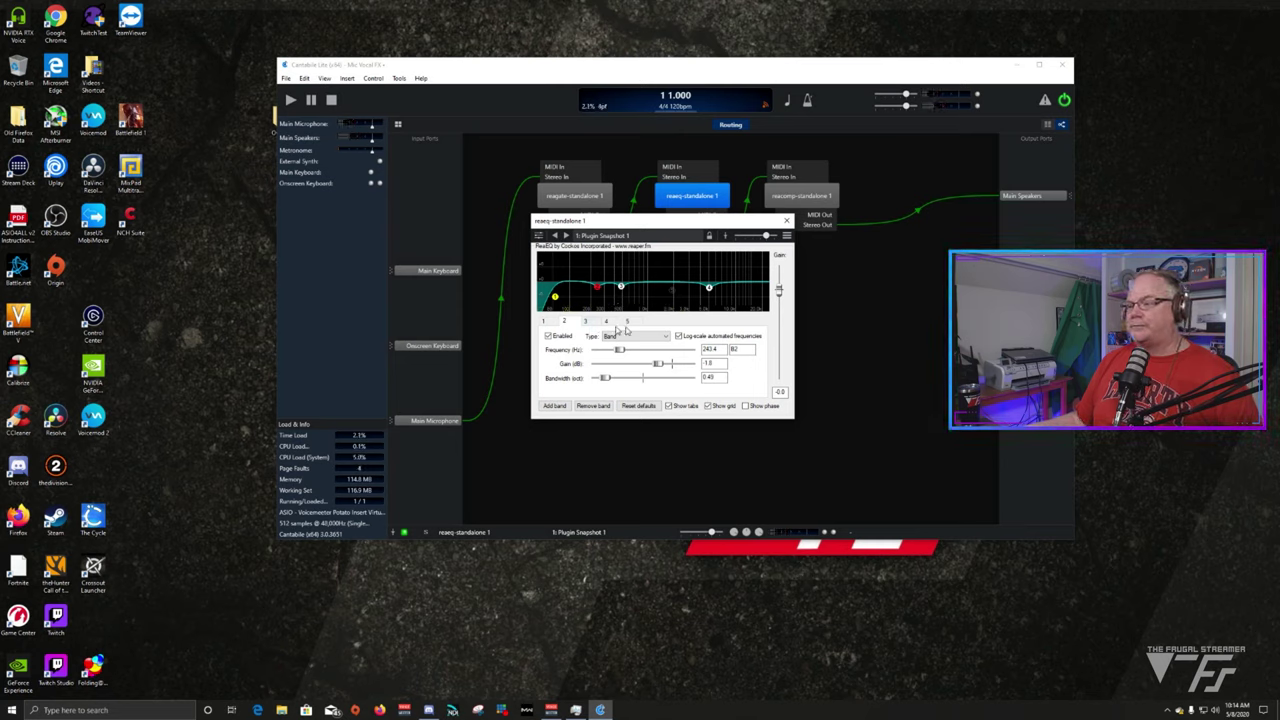
- Enable EQ band 5 as a narrow boost at 1070.6 Hz with 9.5 dB gain and 0.25 oct bandwidth
left_click(629, 322)
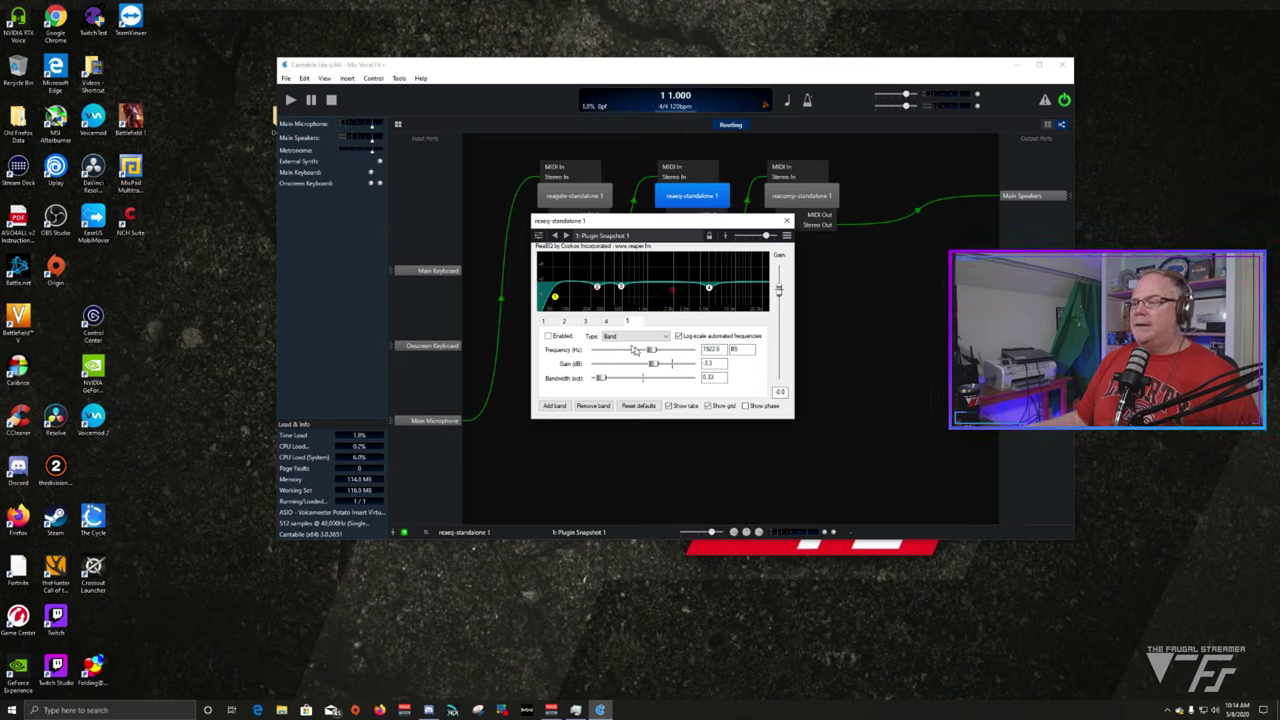
left_click_drag(651, 351, 641, 351)
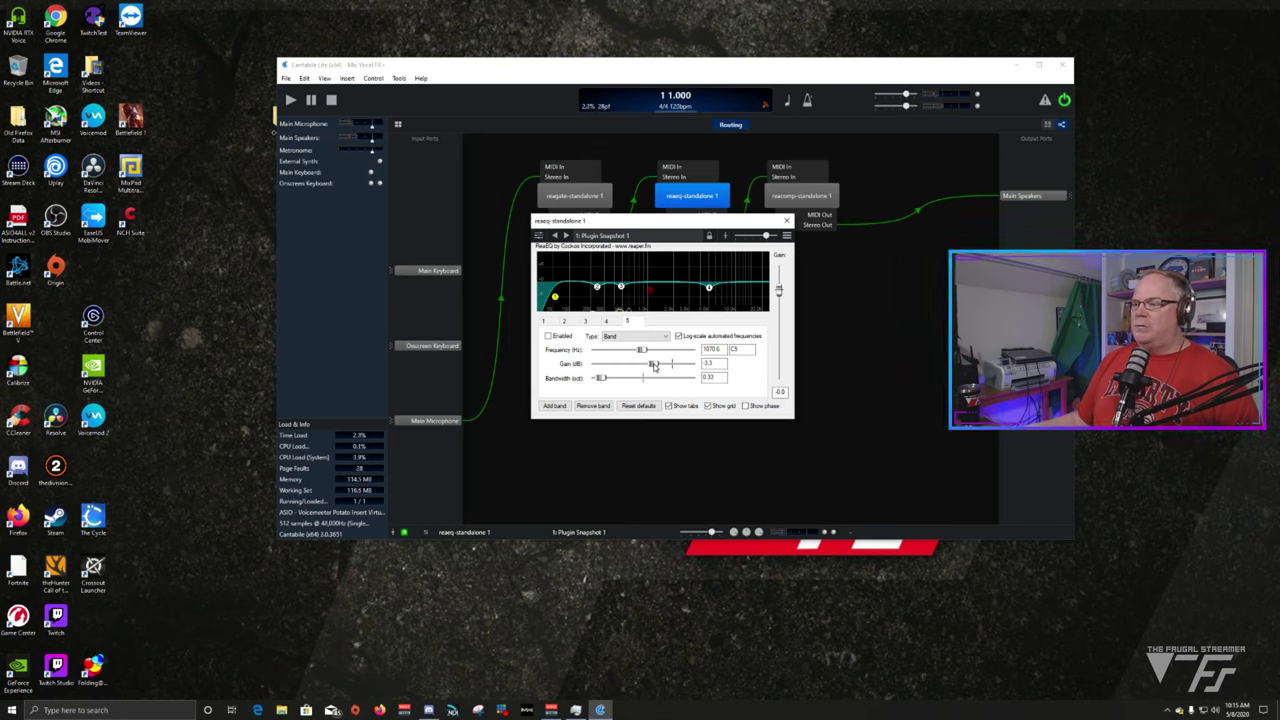
left_click_drag(654, 366, 687, 367)
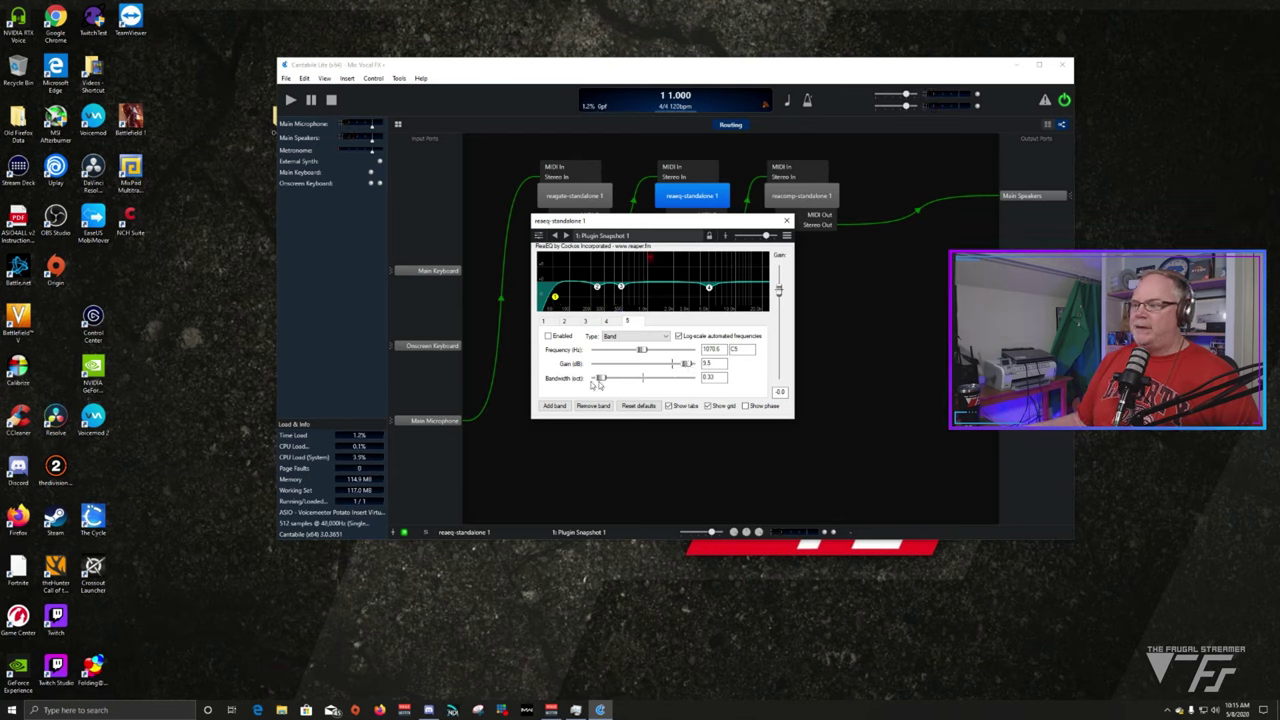
left_click(549, 338)
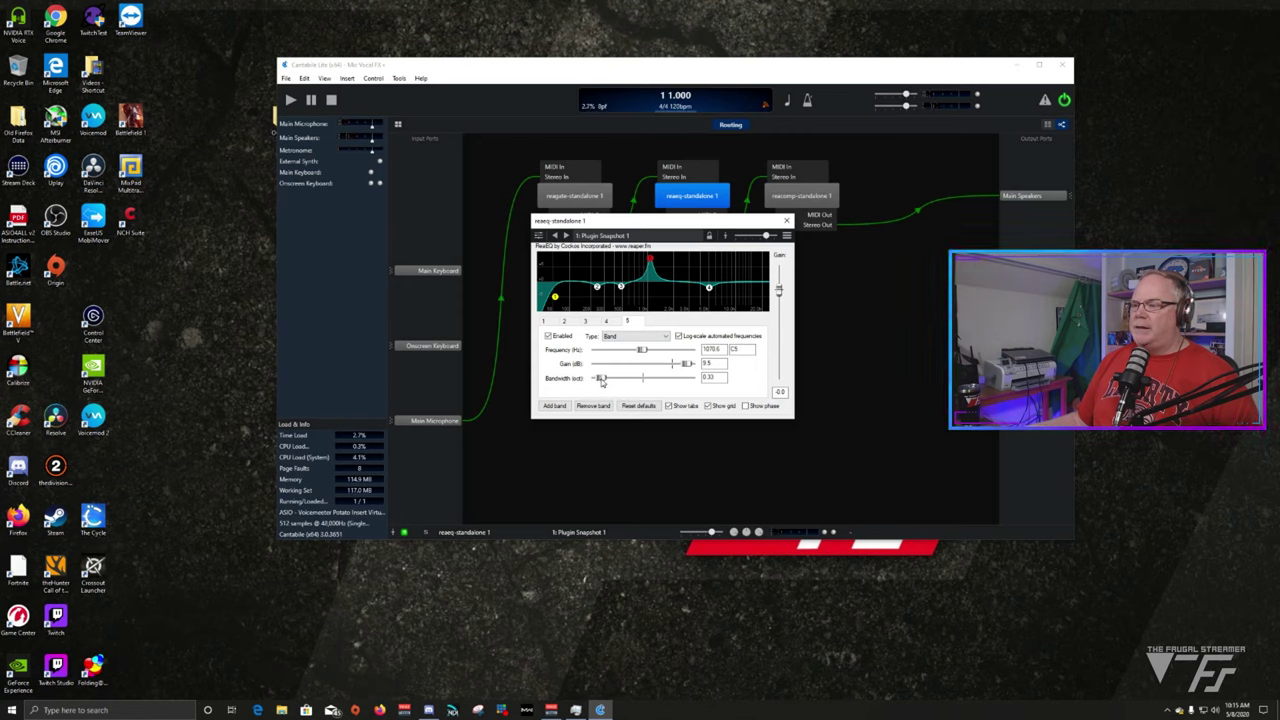
left_click_drag(601, 381, 604, 383)
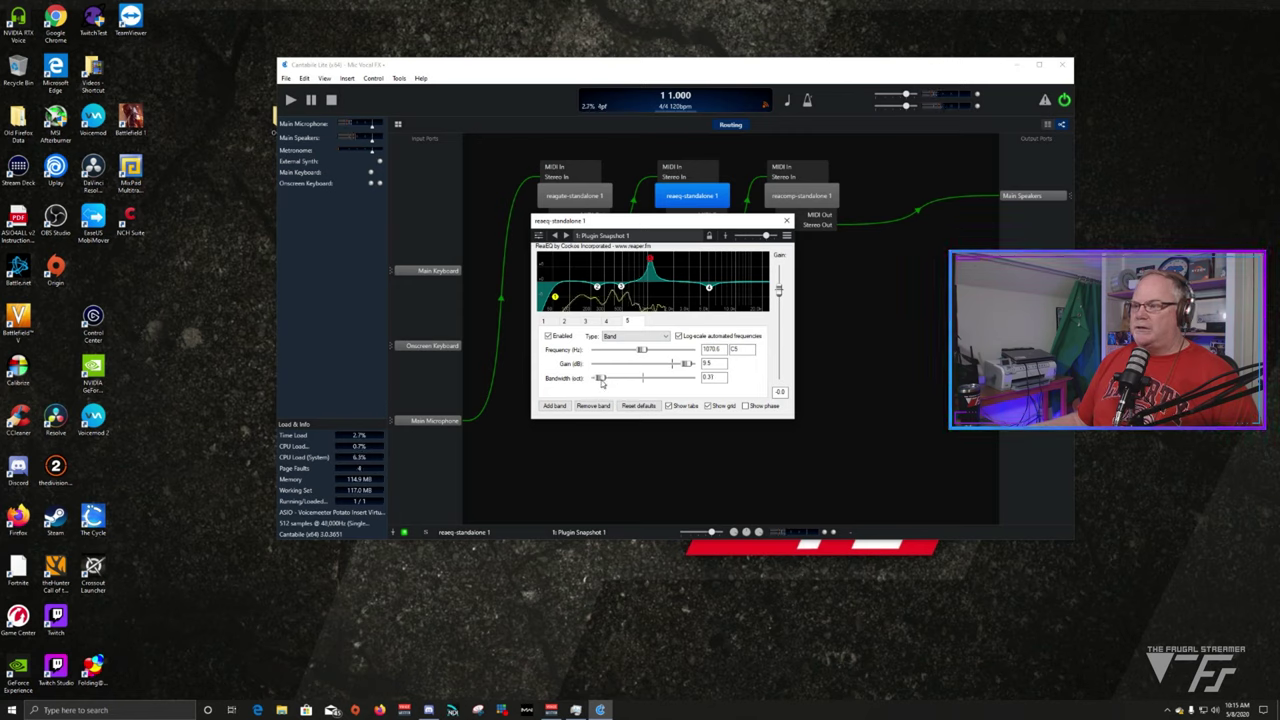
left_click_drag(601, 383, 601, 385)
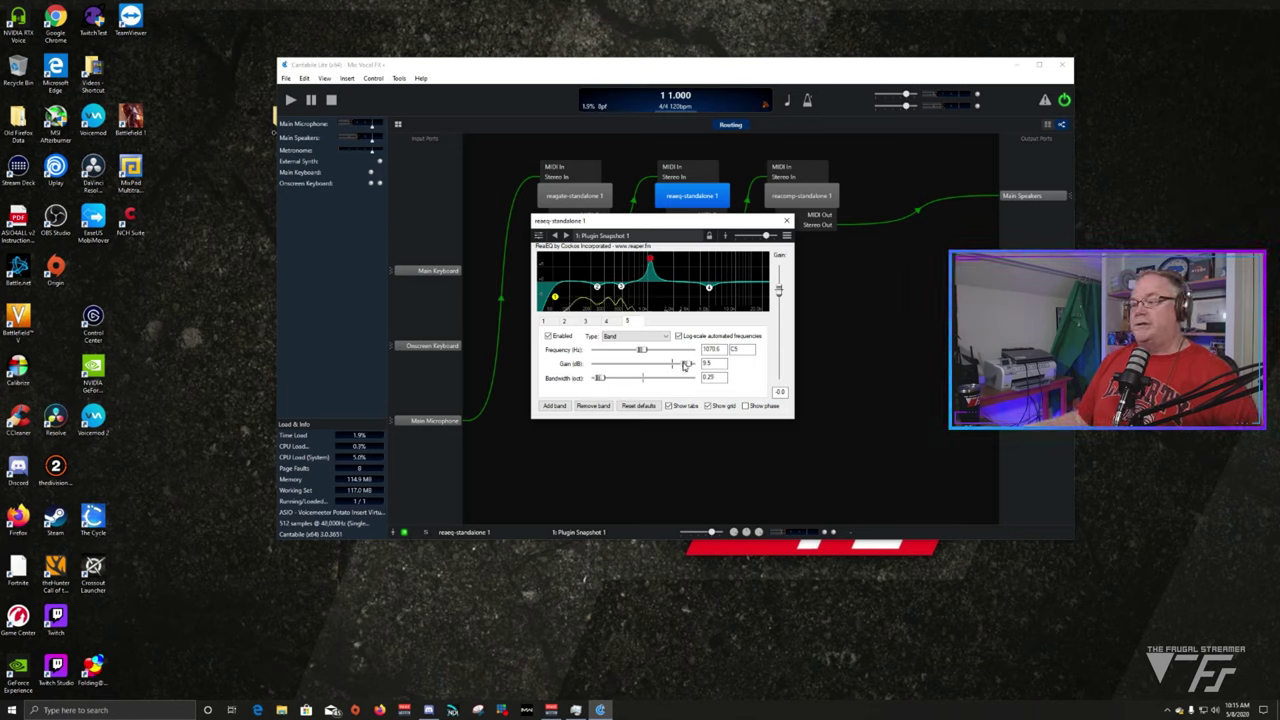
- Change EQ band 5 to a -2.9 dB cut with 0.51 oct bandwidth, and disable the band
left_click_drag(686, 365, 654, 365)
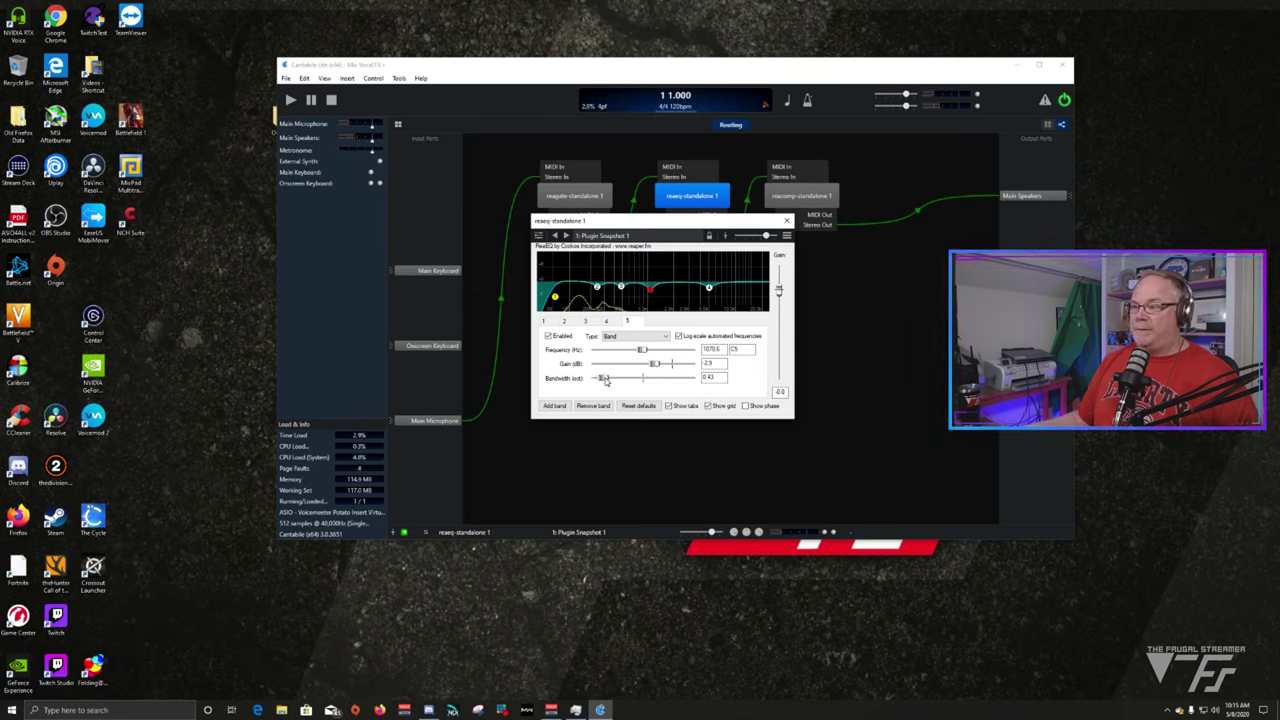
left_click_drag(604, 379, 606, 379)
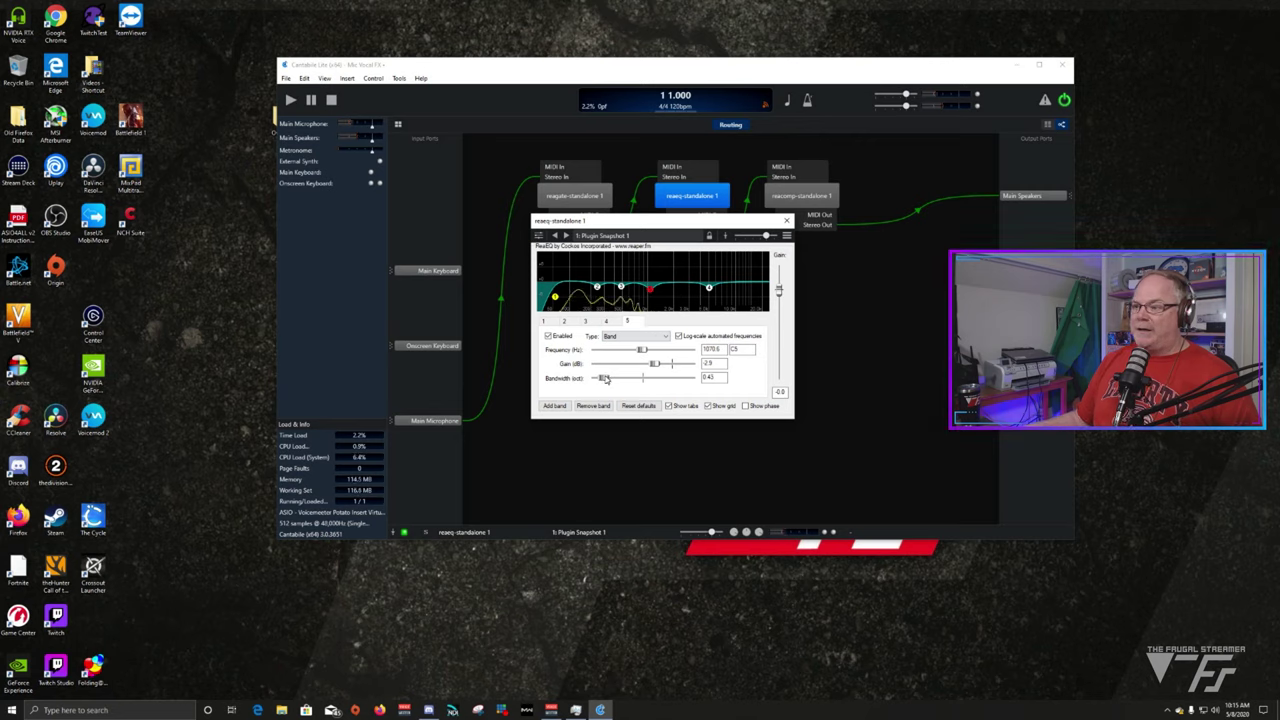
left_click_drag(604, 378, 607, 378)
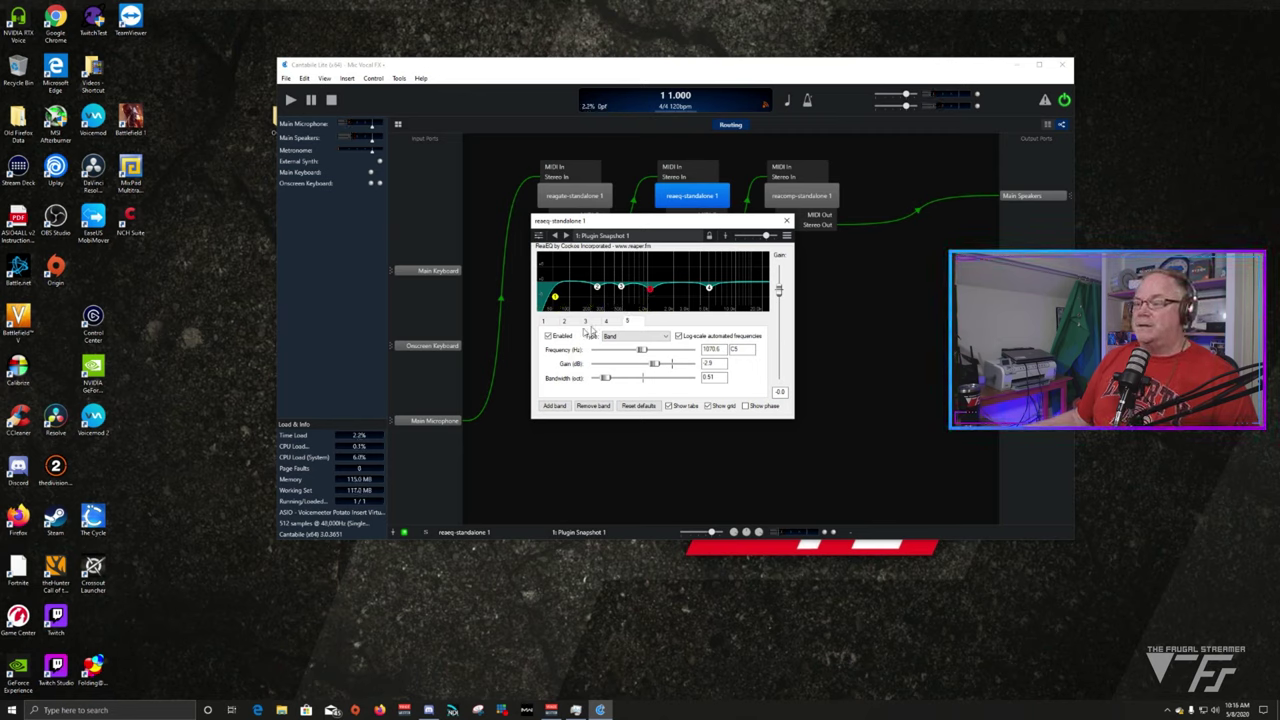
left_click(548, 336)
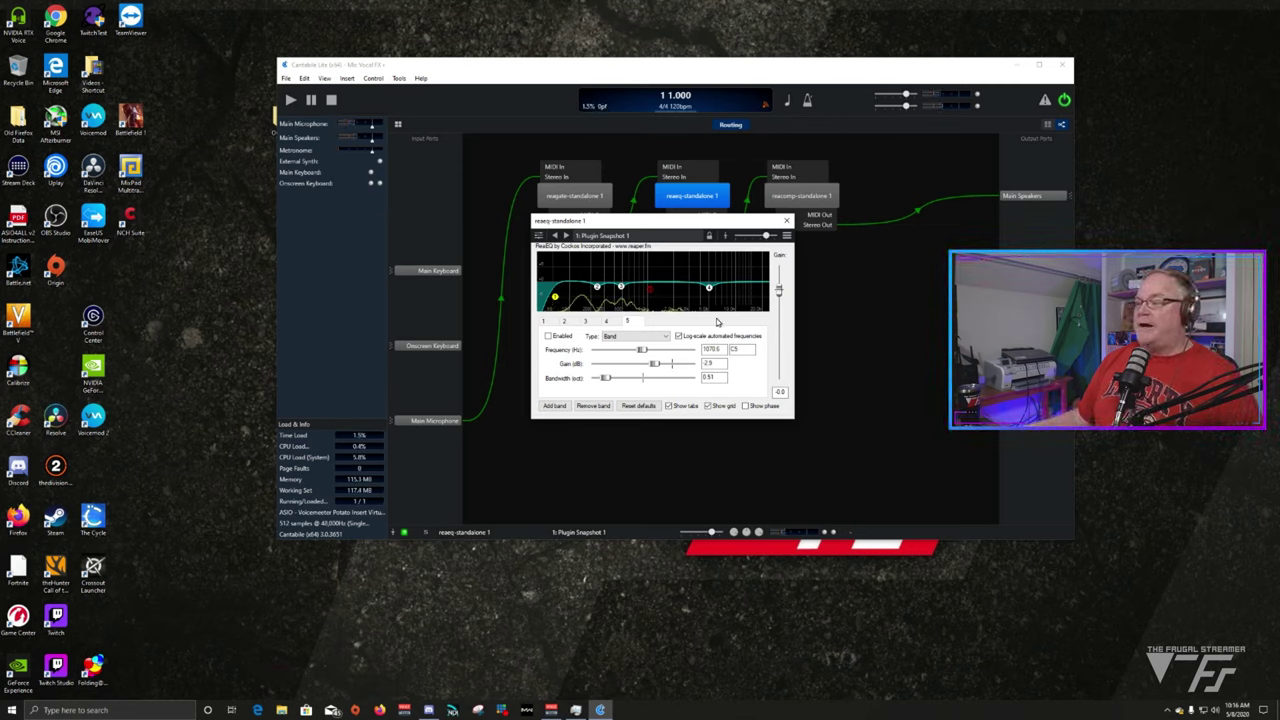
- Set EQ band 4's gain to about -2.9 dB and its bandwidth to about 0.56 oct
left_click(606, 321)
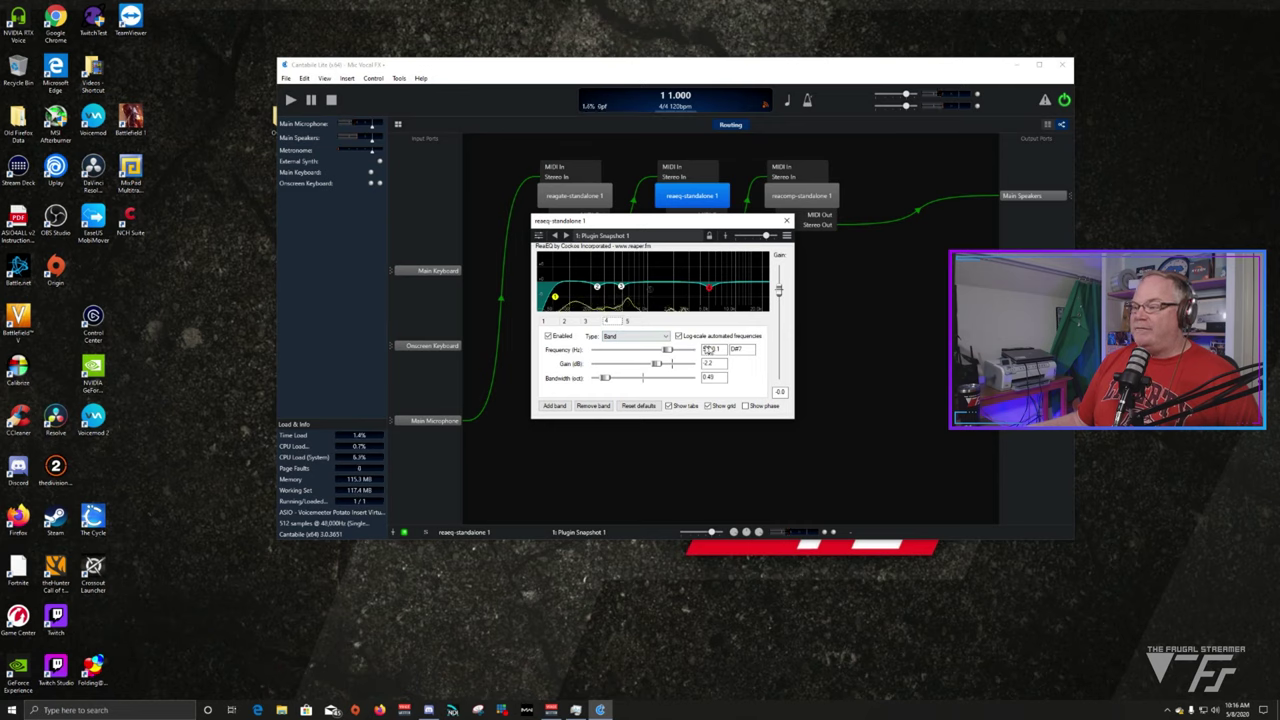
double_click(712, 349)
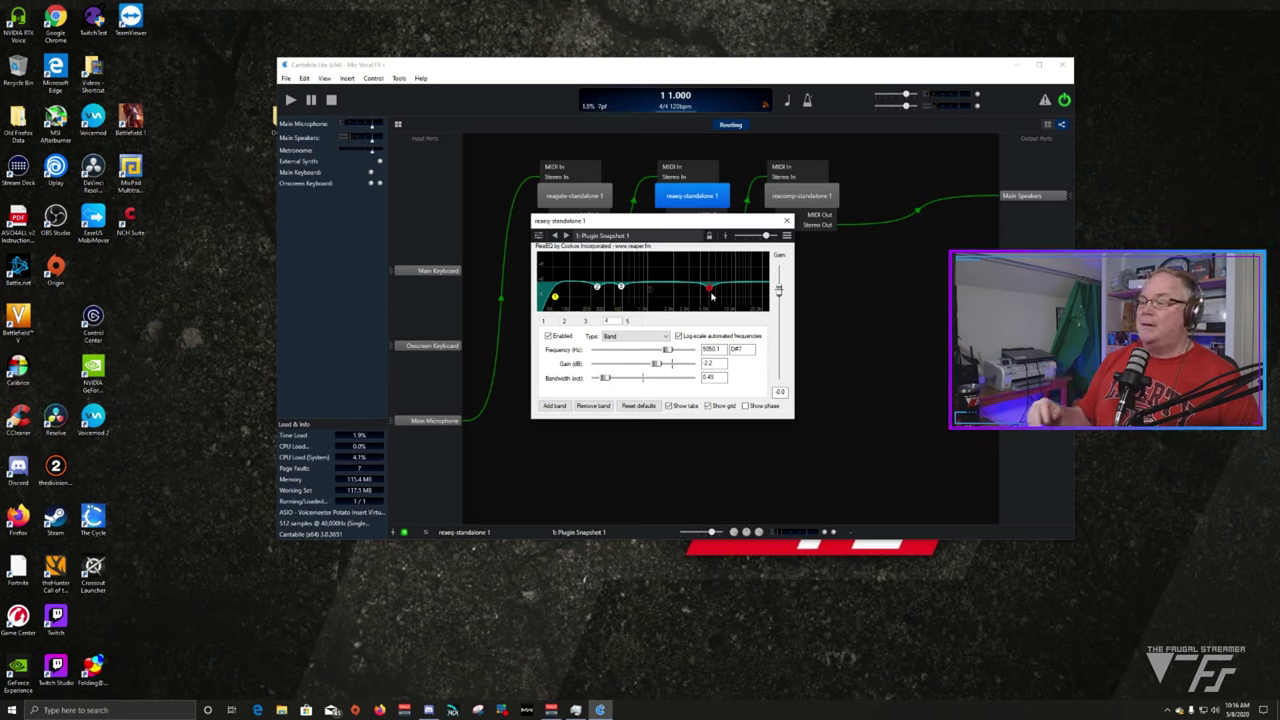
mouse_move(709, 290)
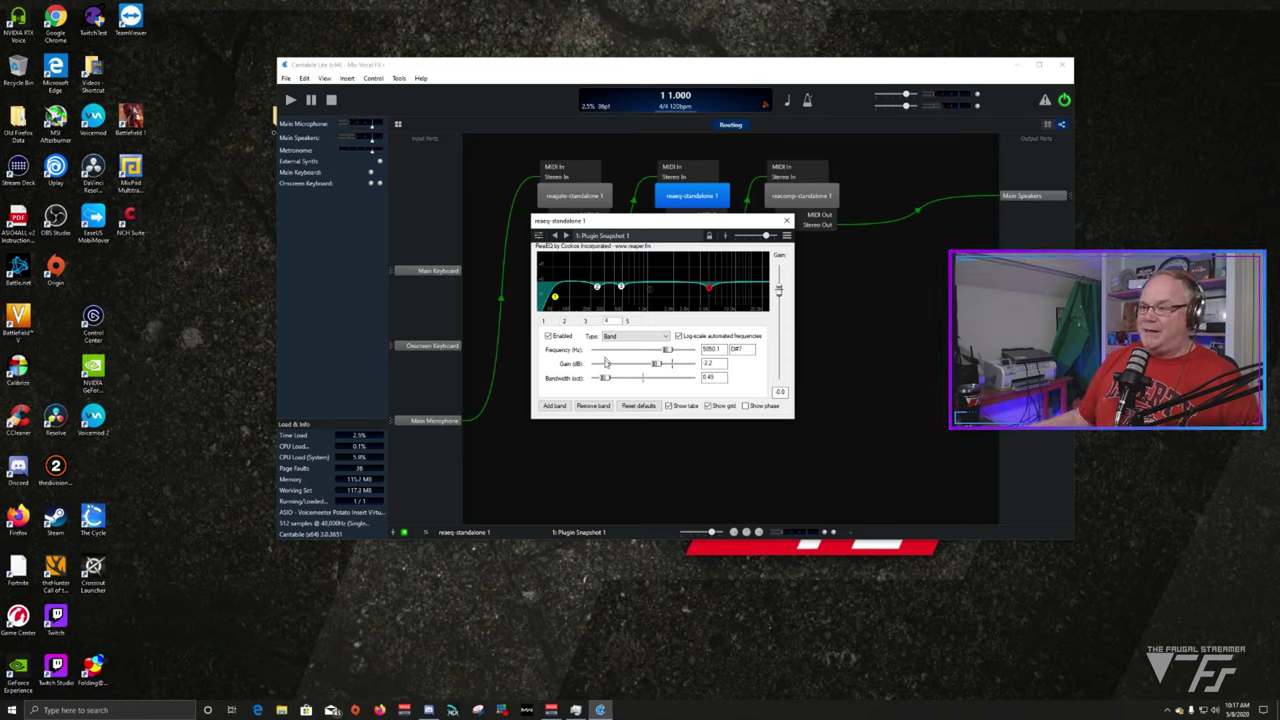
left_click_drag(656, 366, 658, 367)
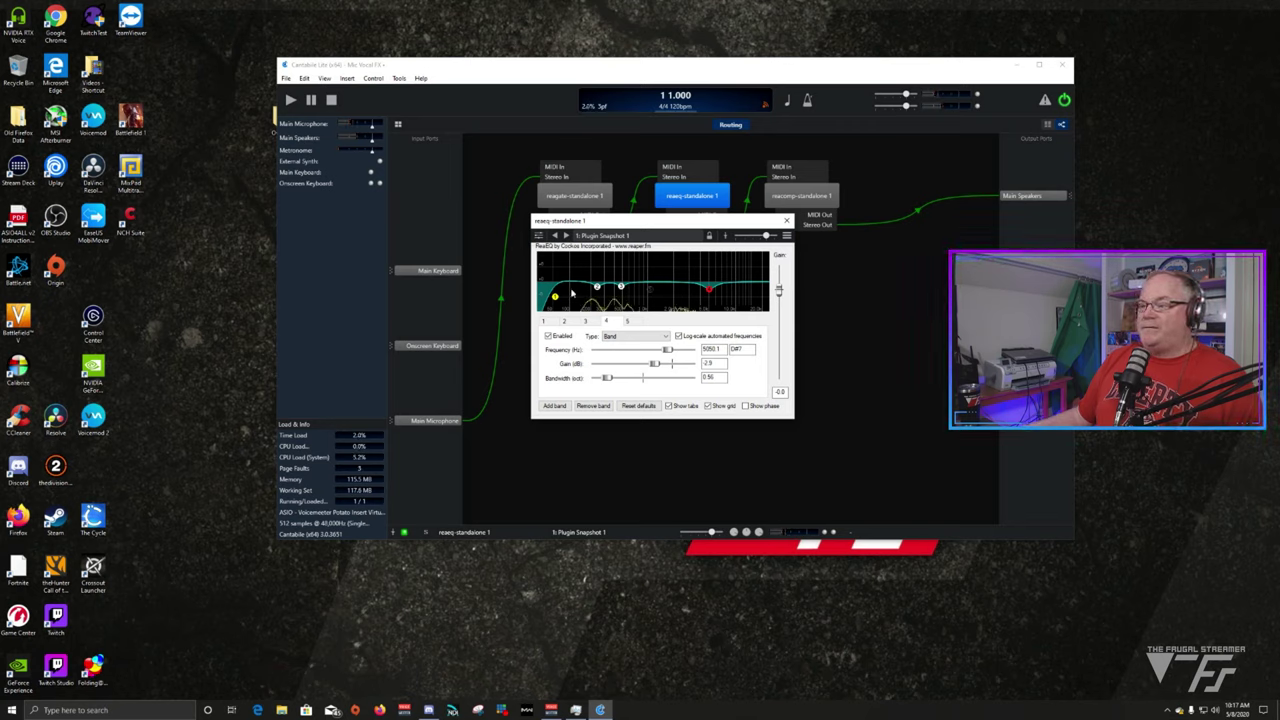
- Add a sixth EQ band and set its filter type to Low Pass
left_click_drag(654, 223, 648, 224)
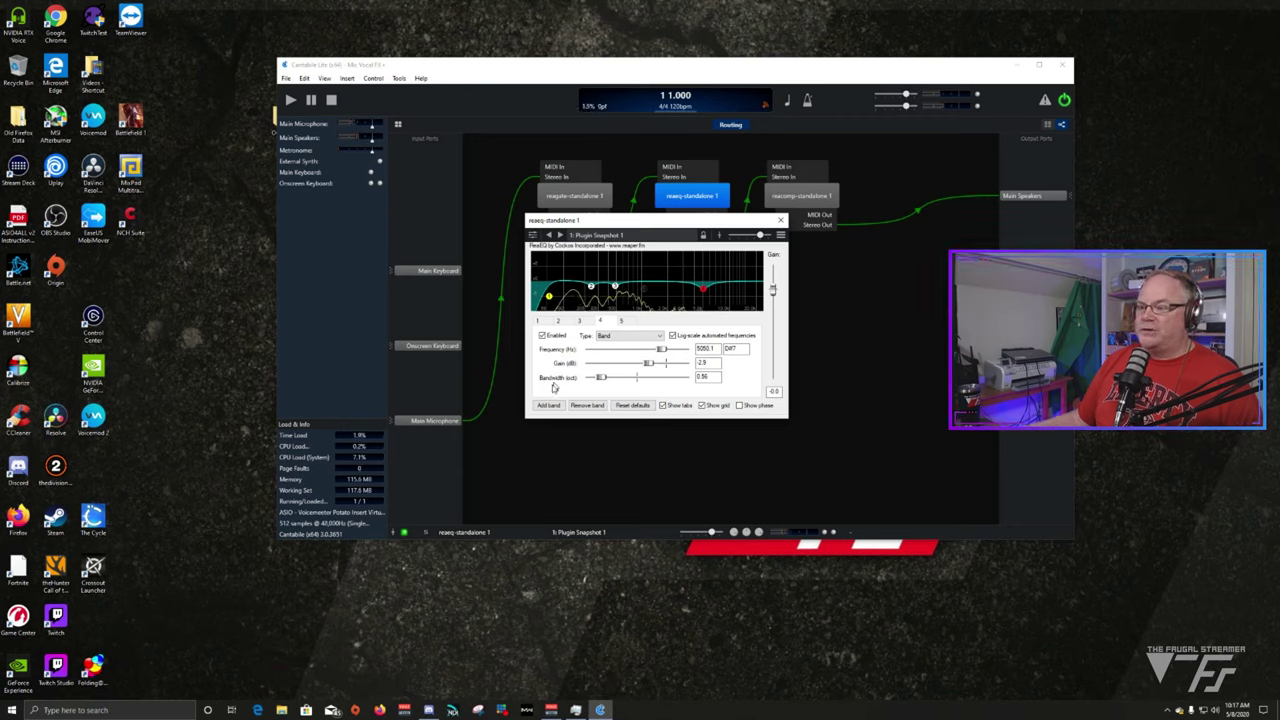
left_click(549, 407)
left_click(659, 336)
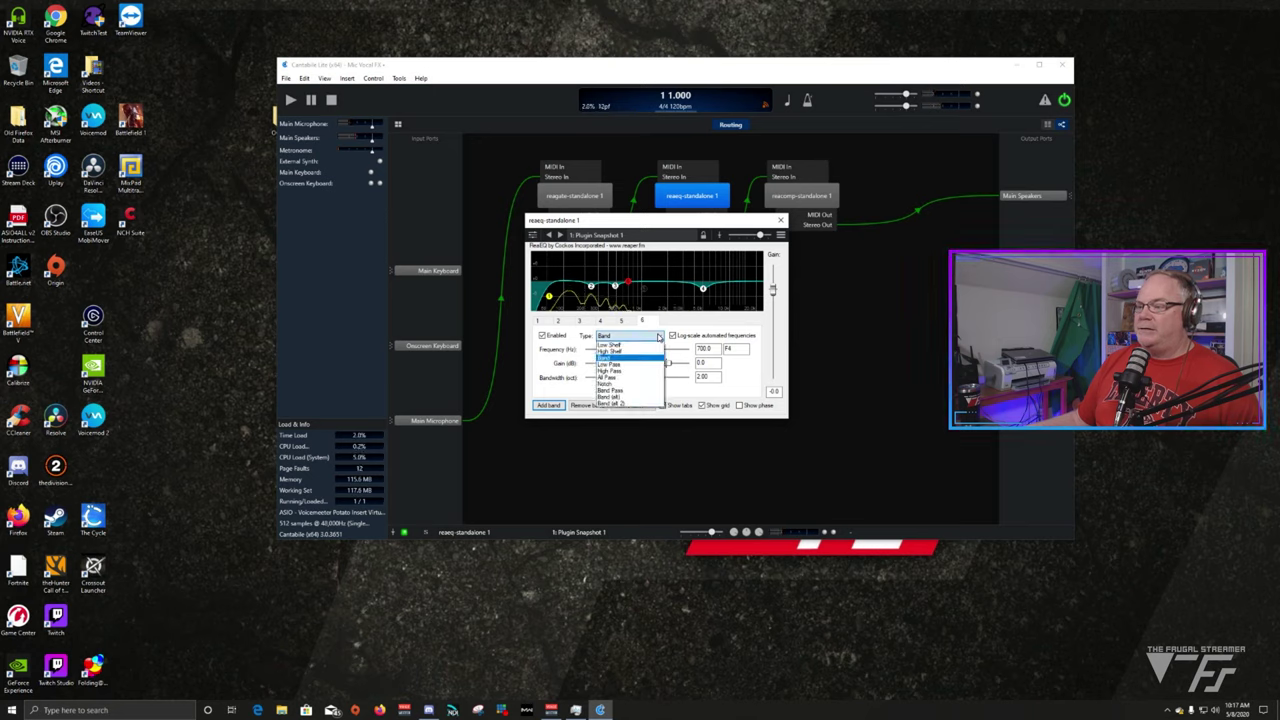
left_click(646, 367)
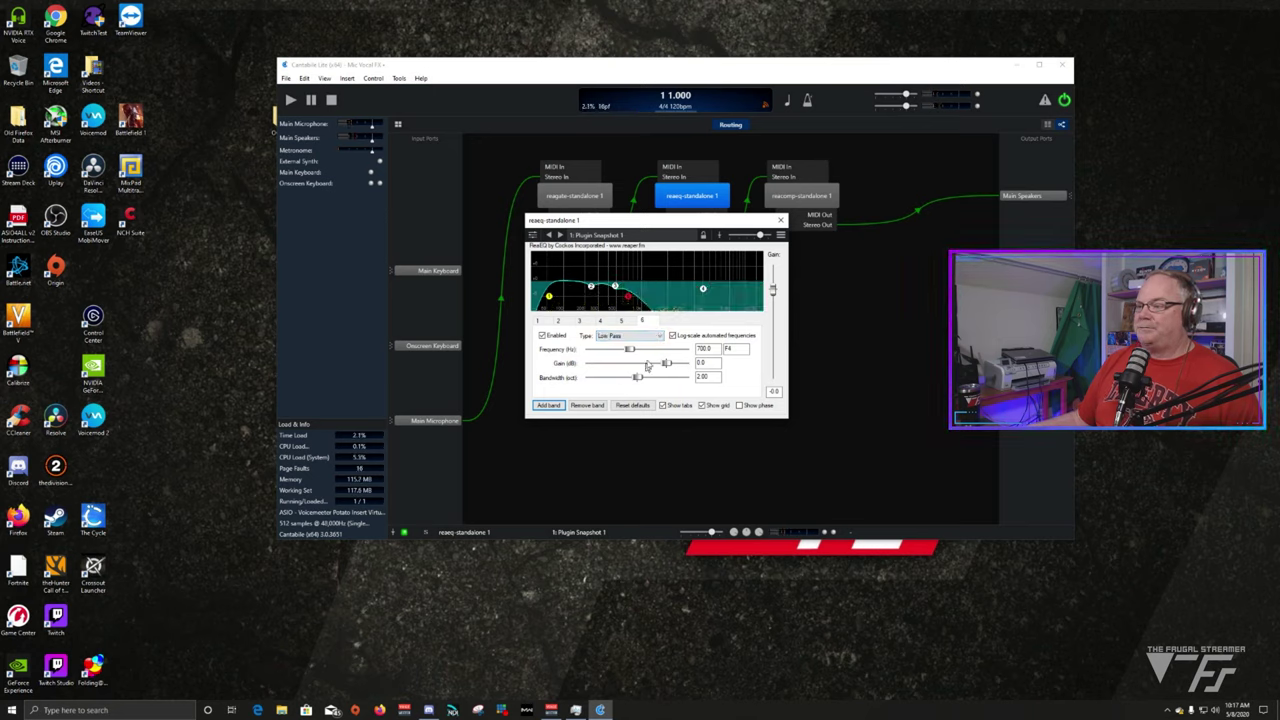
- Try the low-pass band at 12393.4 Hz with -0.3 dB gain and 1.06 oct bandwidth, and disable it
left_click_drag(625, 350, 676, 350)
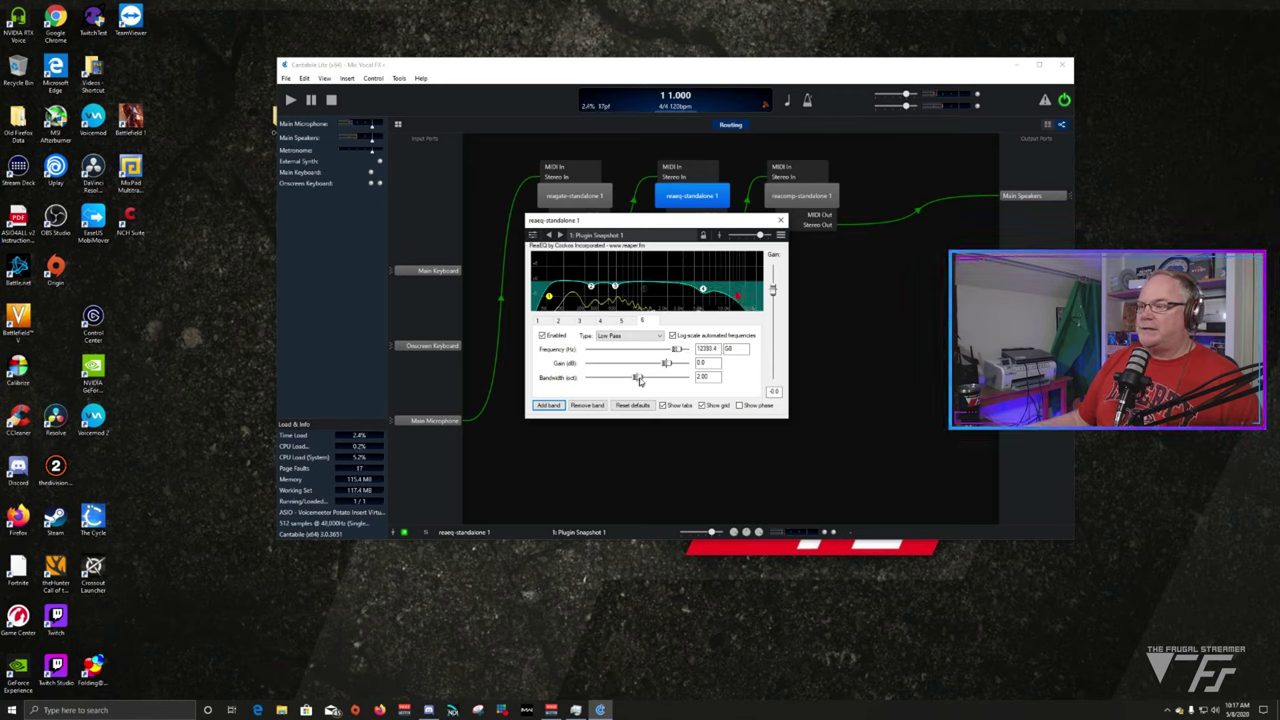
left_click_drag(666, 365, 613, 378)
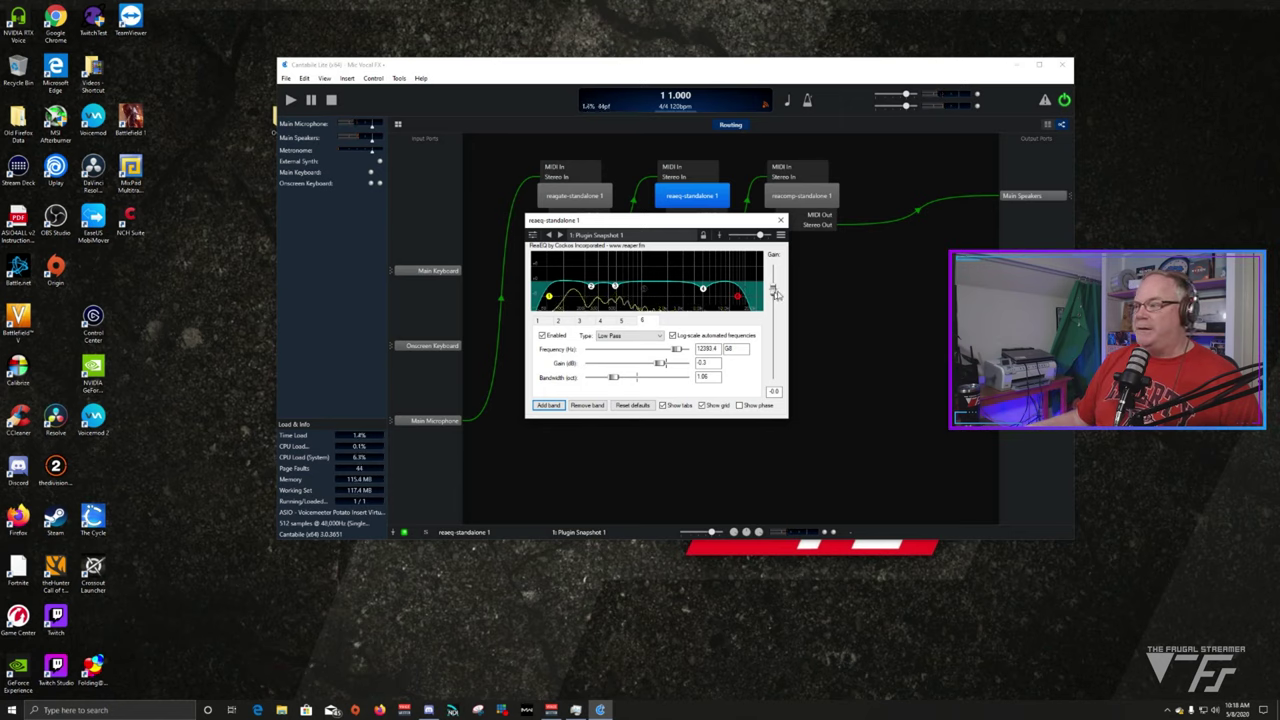
left_click(558, 337)
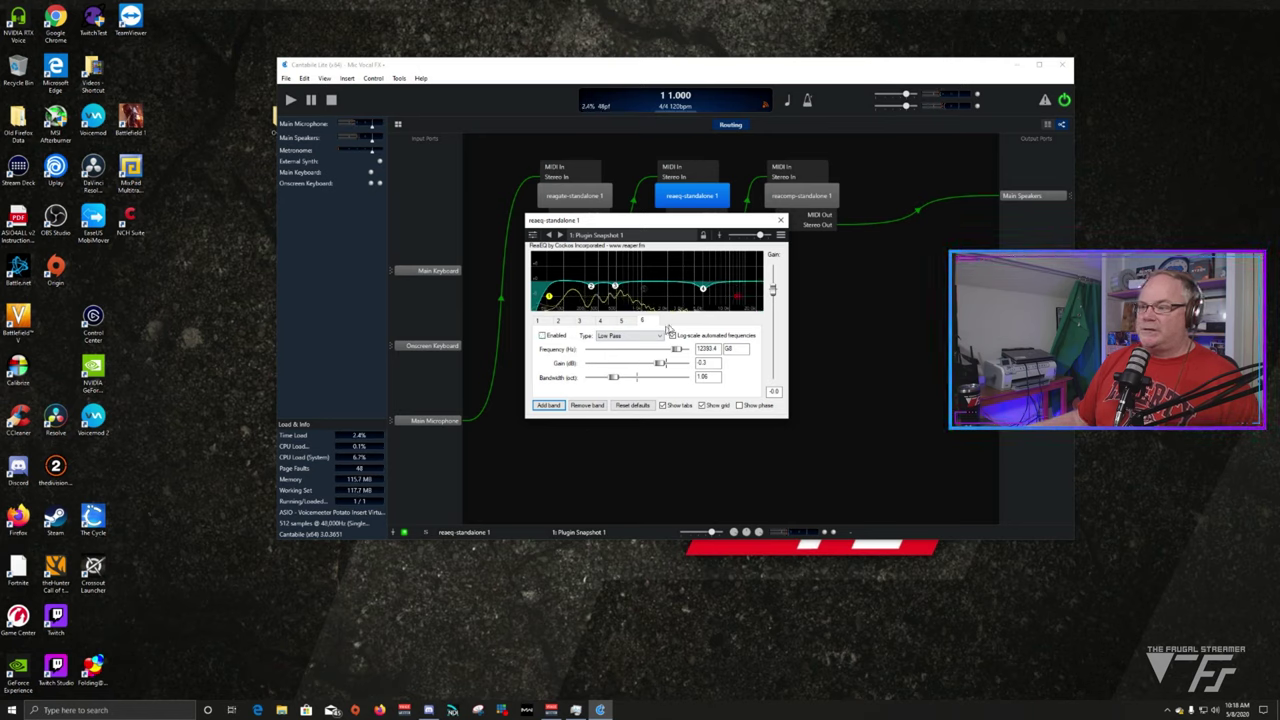
- Change band 6 to an enabled High Shelf at 10347.1 Hz with 3.5 dB gain and 0.01 oct bandwidth
left_click(652, 337)
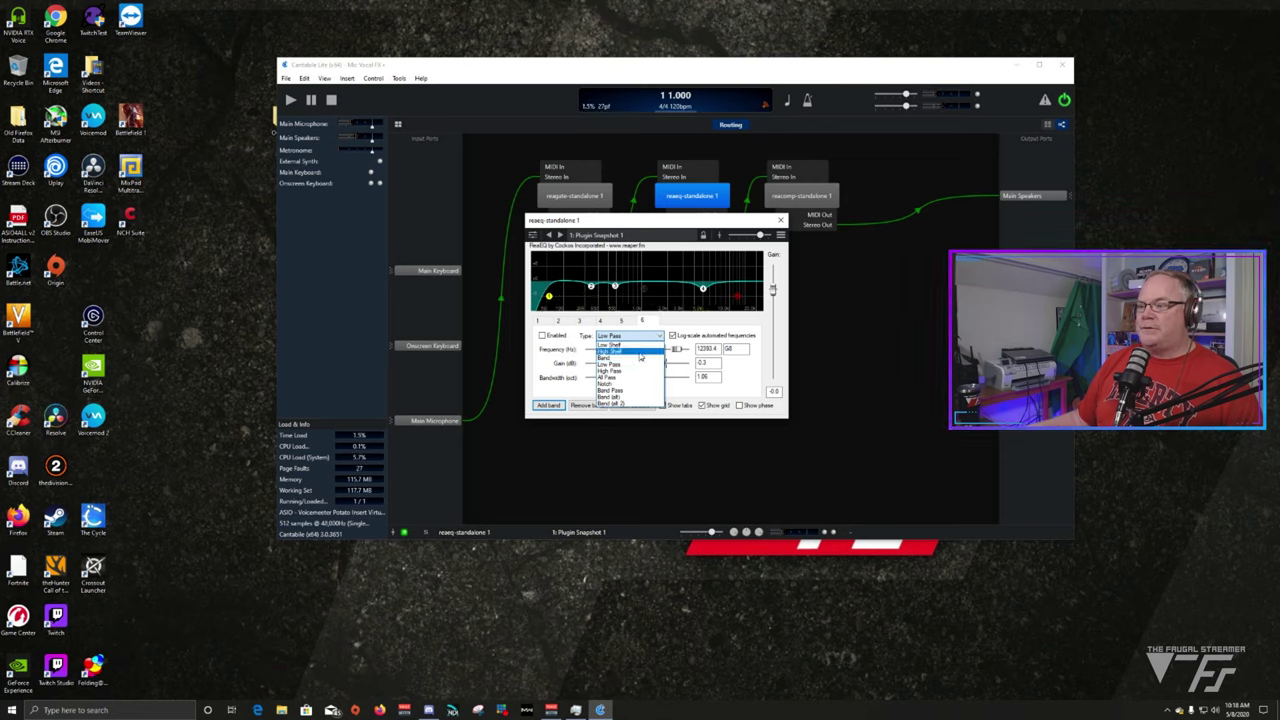
left_click(649, 351)
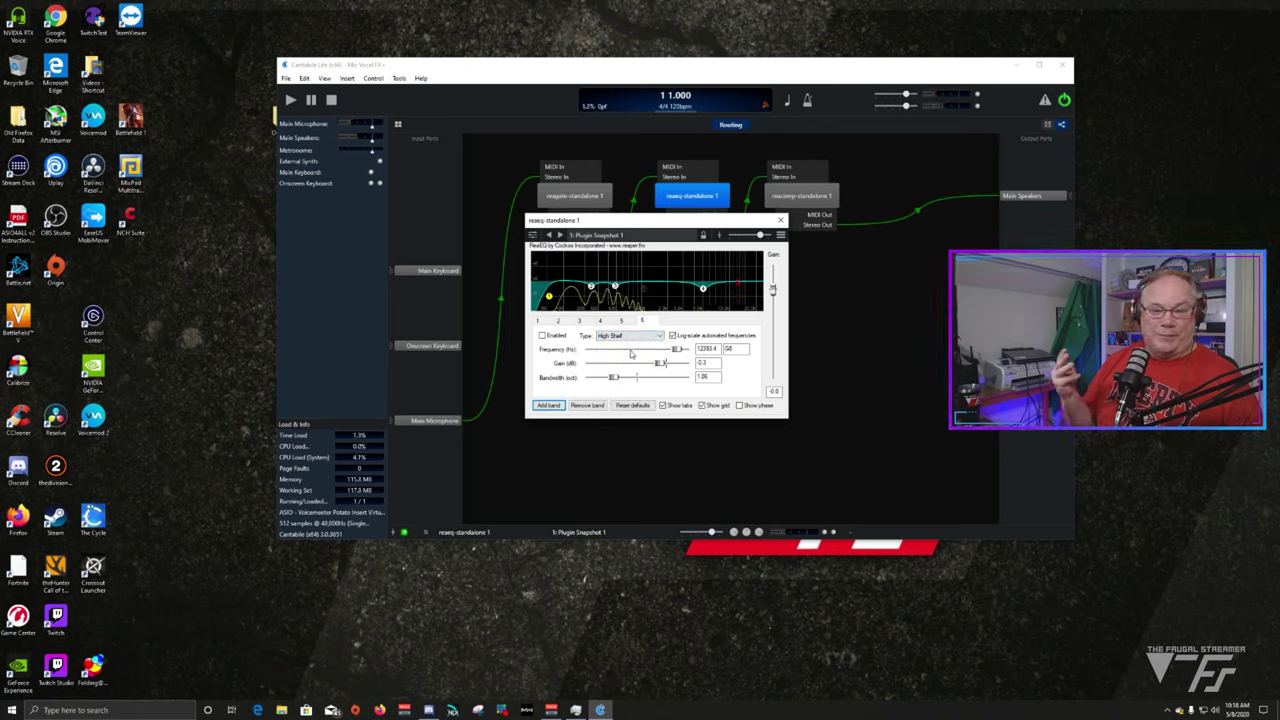
left_click_drag(658, 363, 585, 378)
left_click(541, 335)
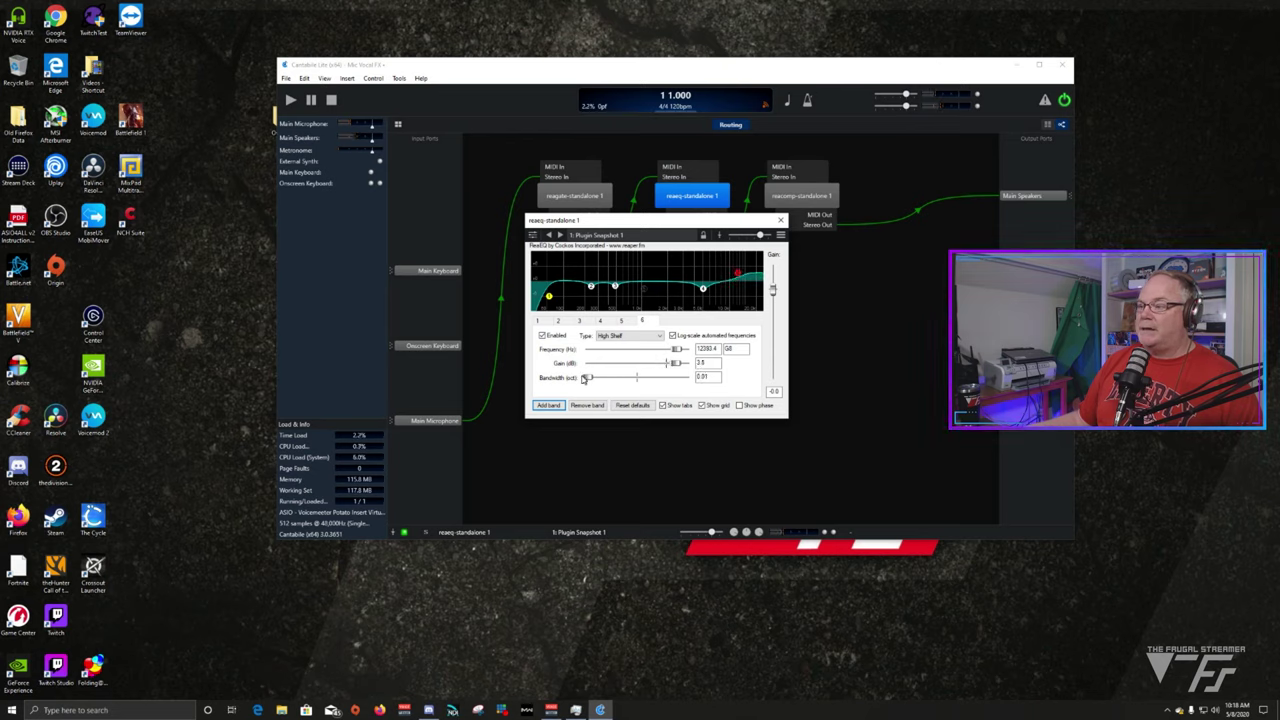
left_click_drag(674, 350, 673, 353)
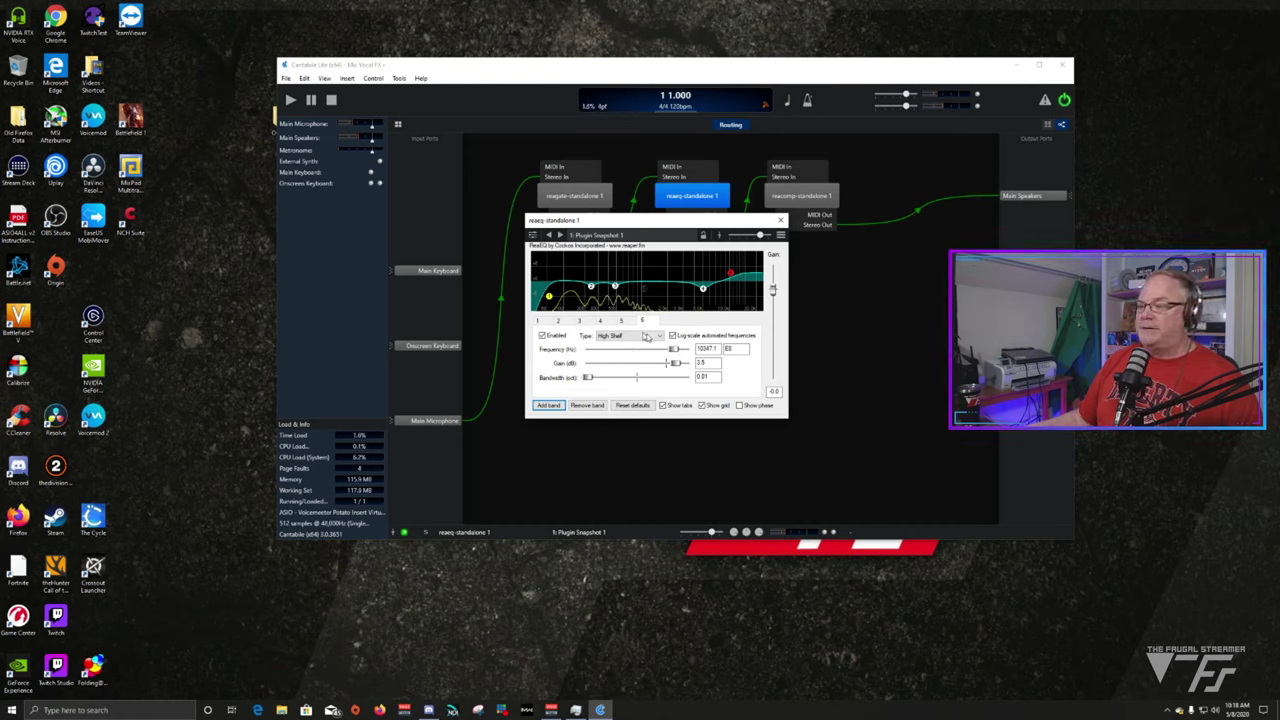
- Disable EQ band 6 and close the ReaEQ editor
left_click(541, 336)
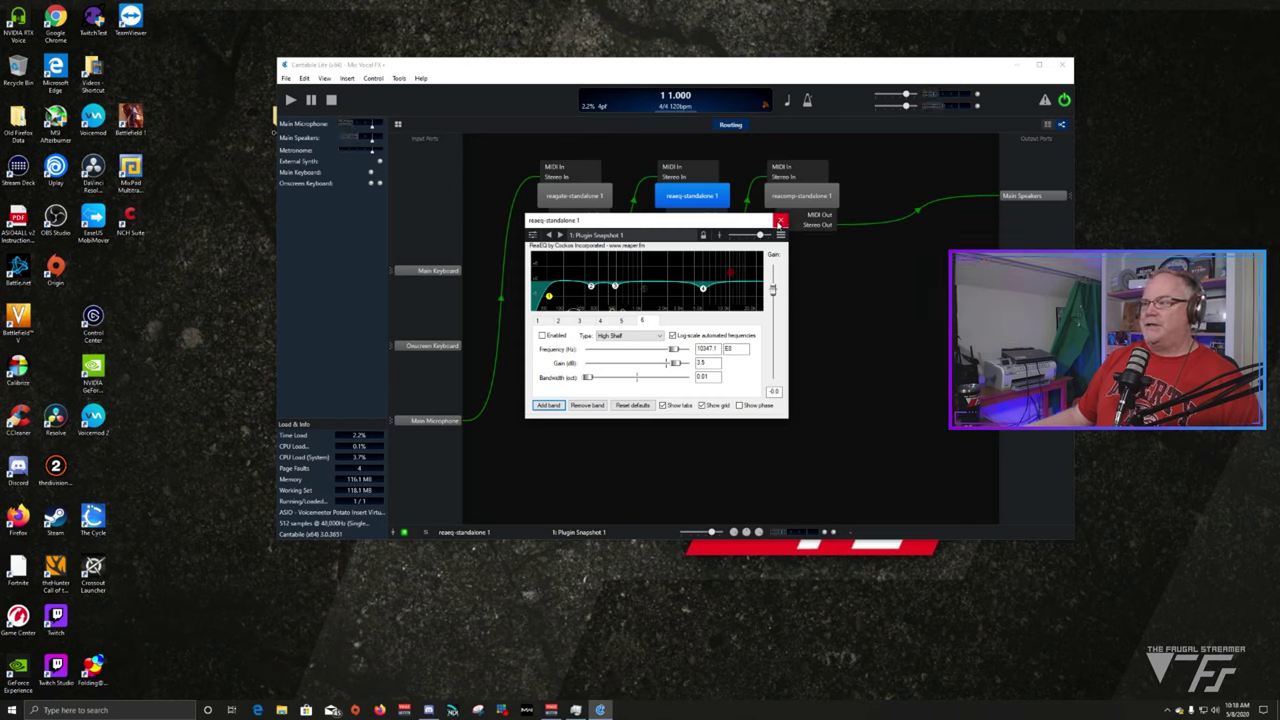
left_click(781, 219)
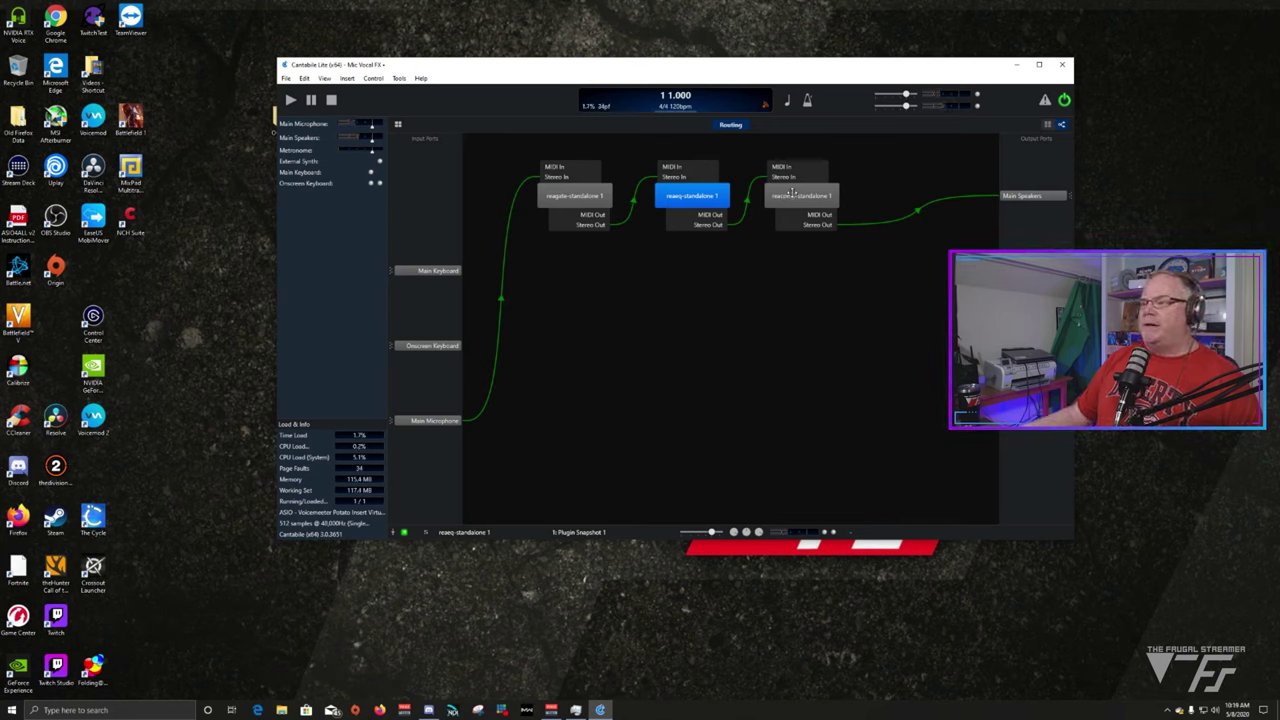
- Open the ReaComp plug-in's editor and set the compressor's threshold to about -41.8 dB
right_click(793, 193)
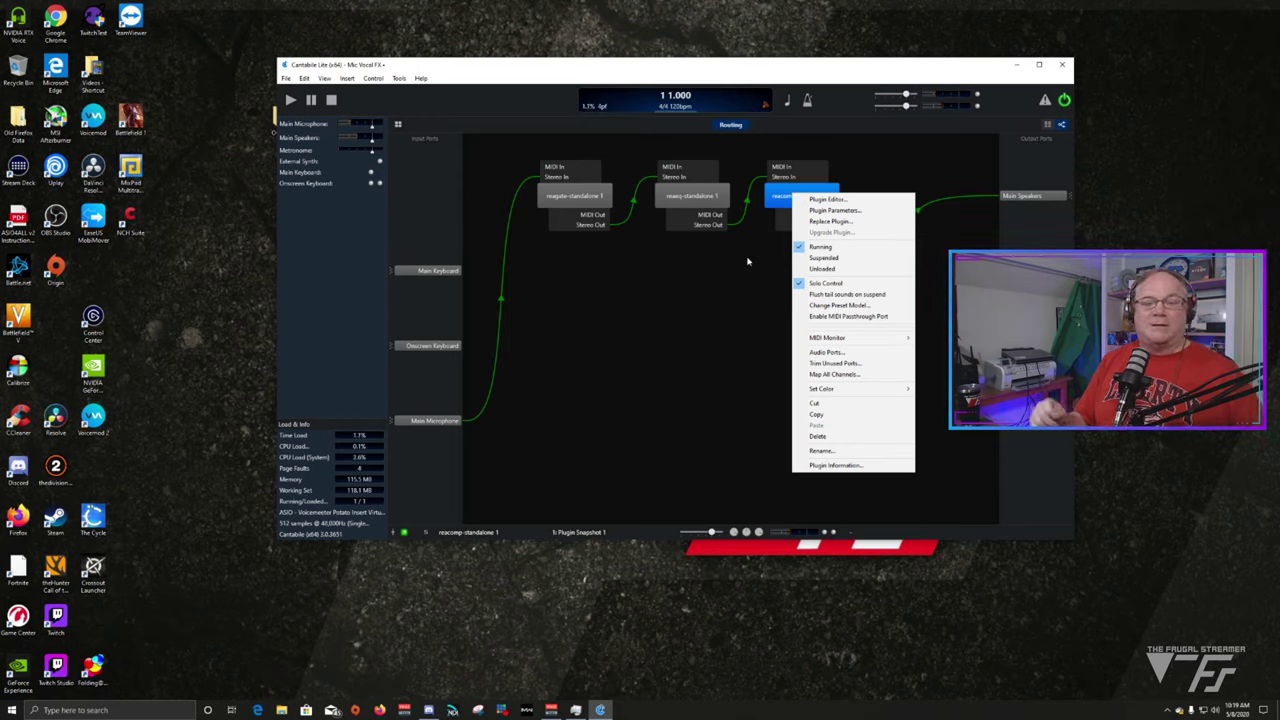
left_click(835, 200)
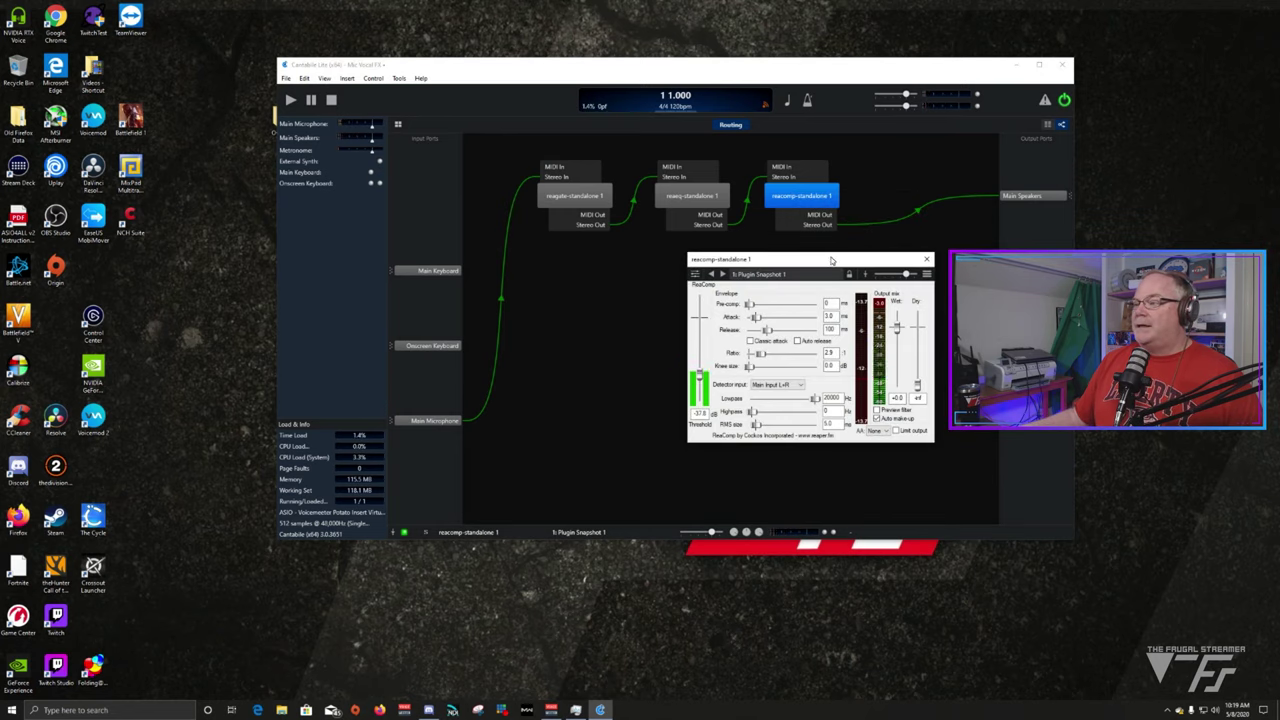
left_click_drag(832, 255, 706, 181)
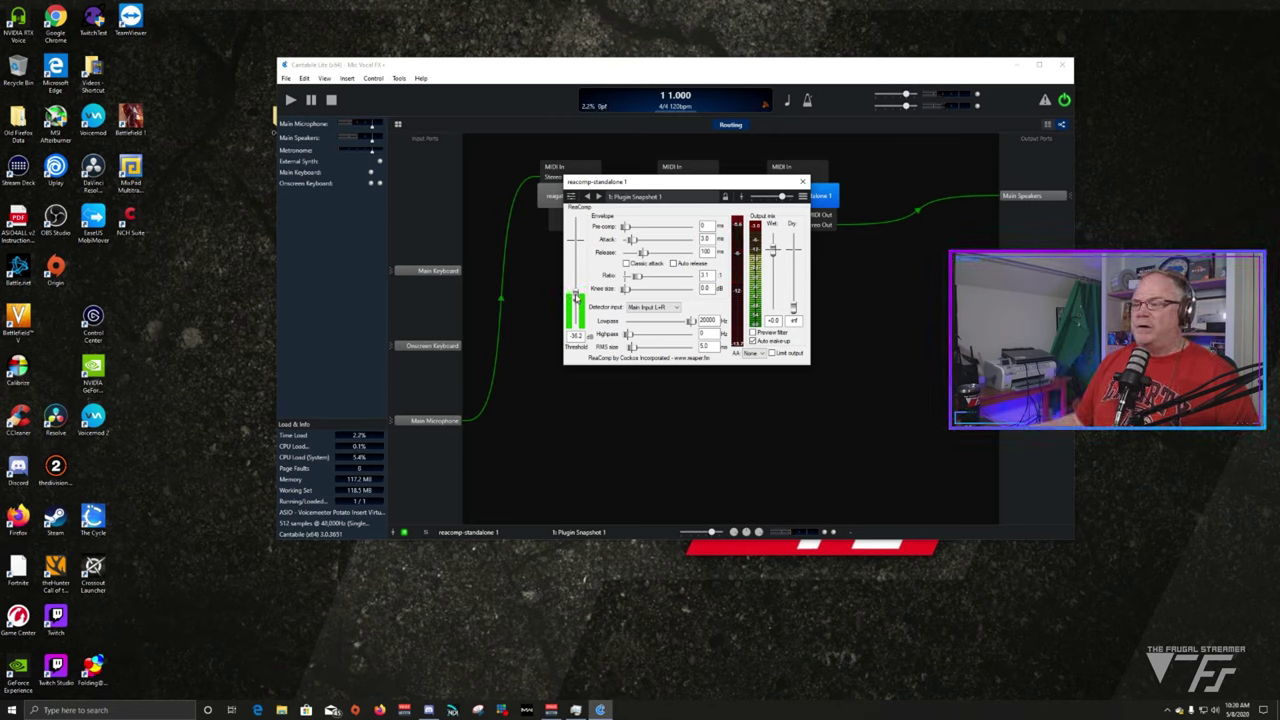
mouse_move(575, 297)
left_mouse_down()
mouse_move(575, 313)
mouse_move(575, 301)
left_mouse_up()
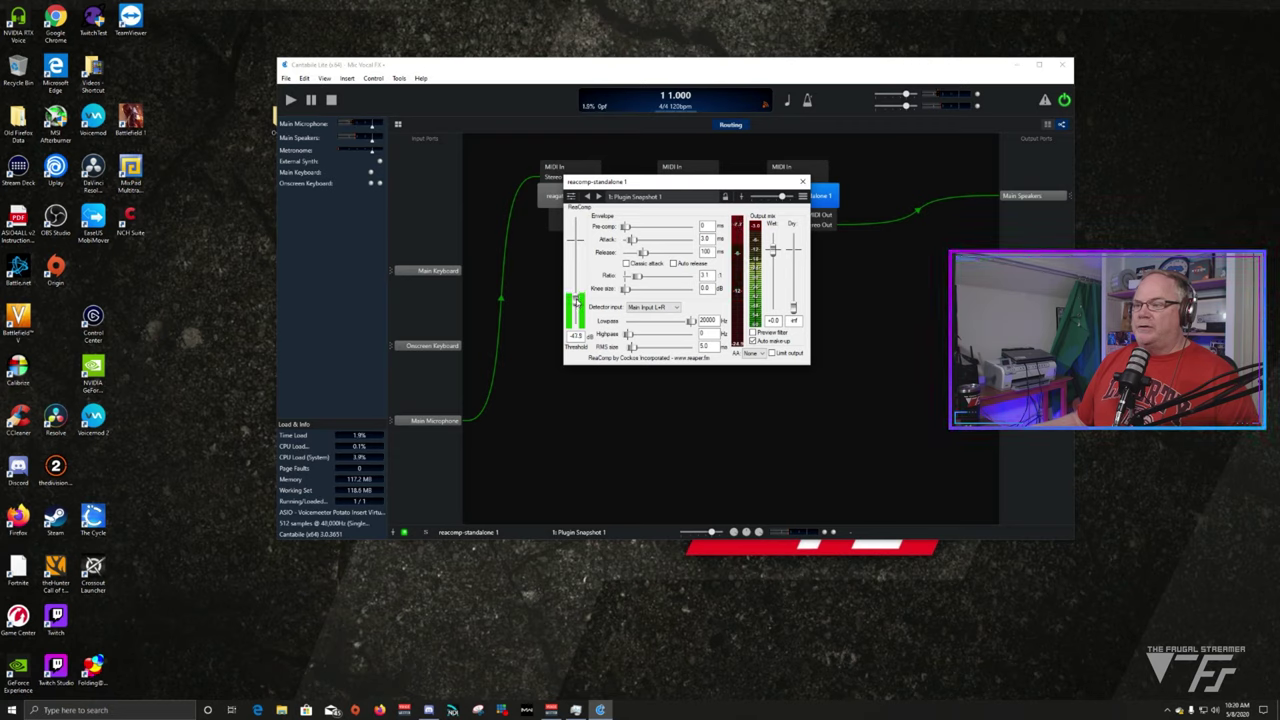
- Turn ReaComp's auto make-up off and back on to compare the level, and close the plug-in editor
left_click(774, 344)
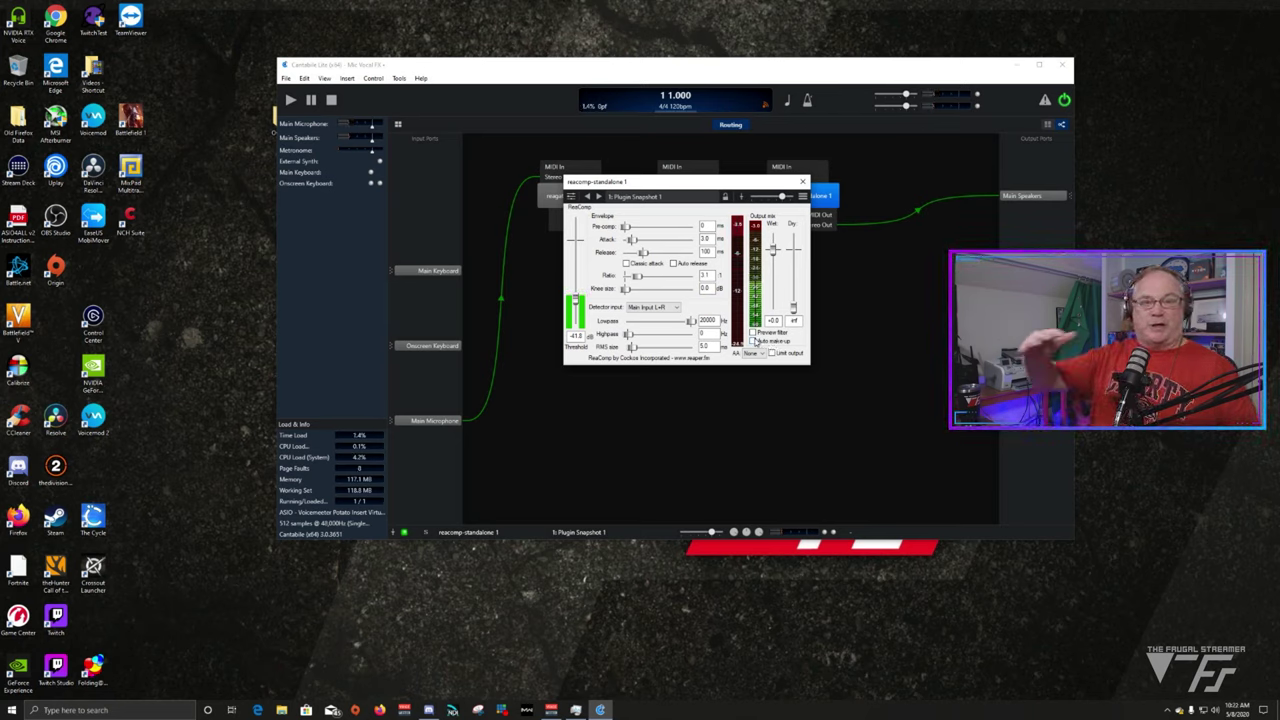
left_click(753, 341)
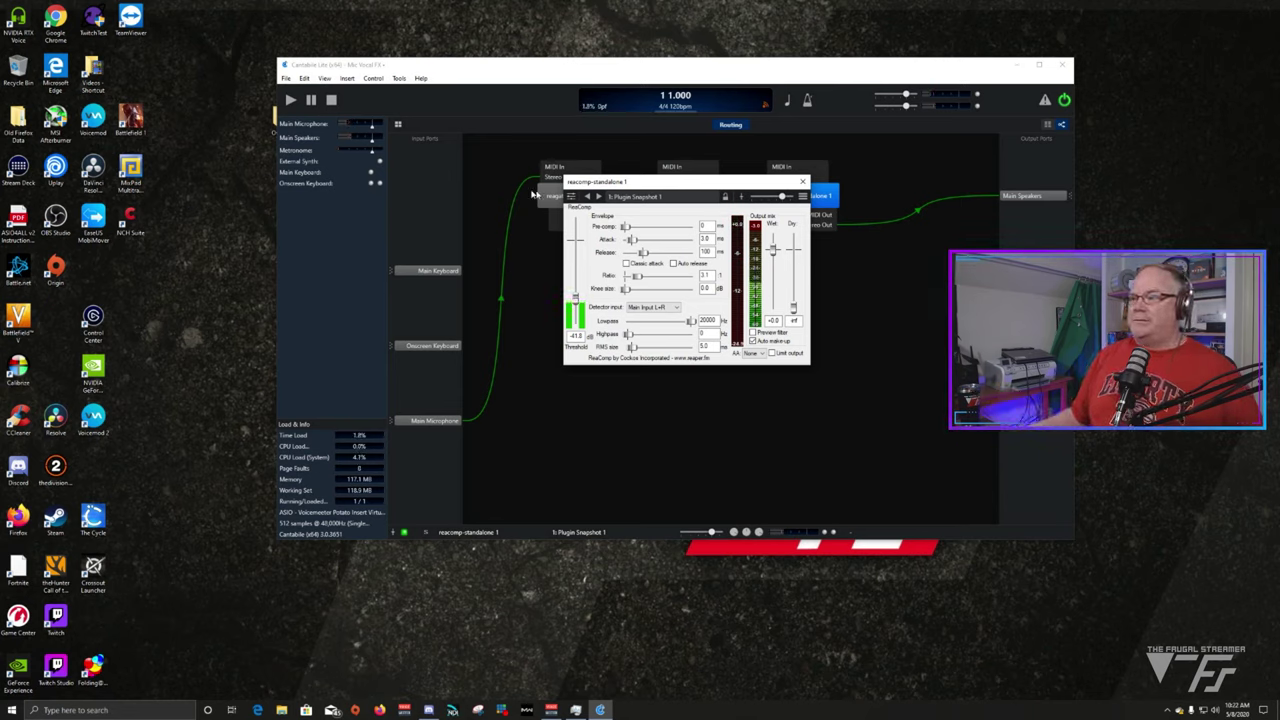
left_click_drag(710, 185, 686, 183)
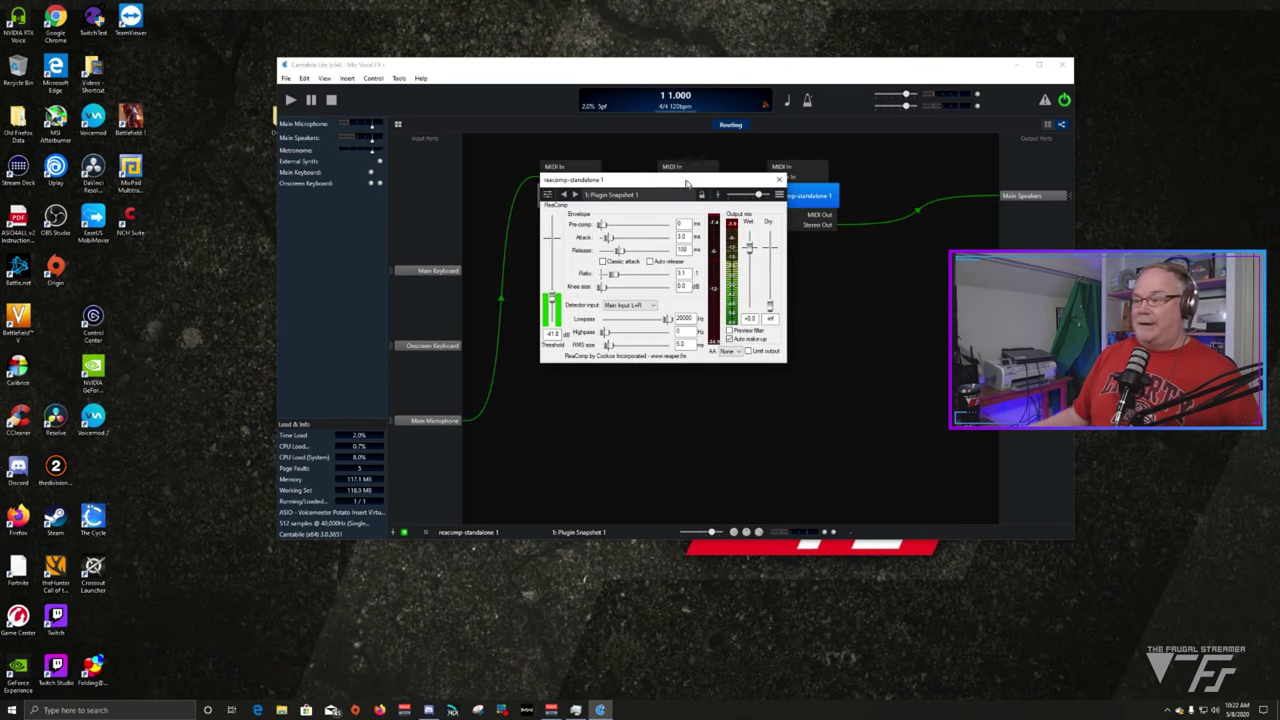
left_click(779, 180)
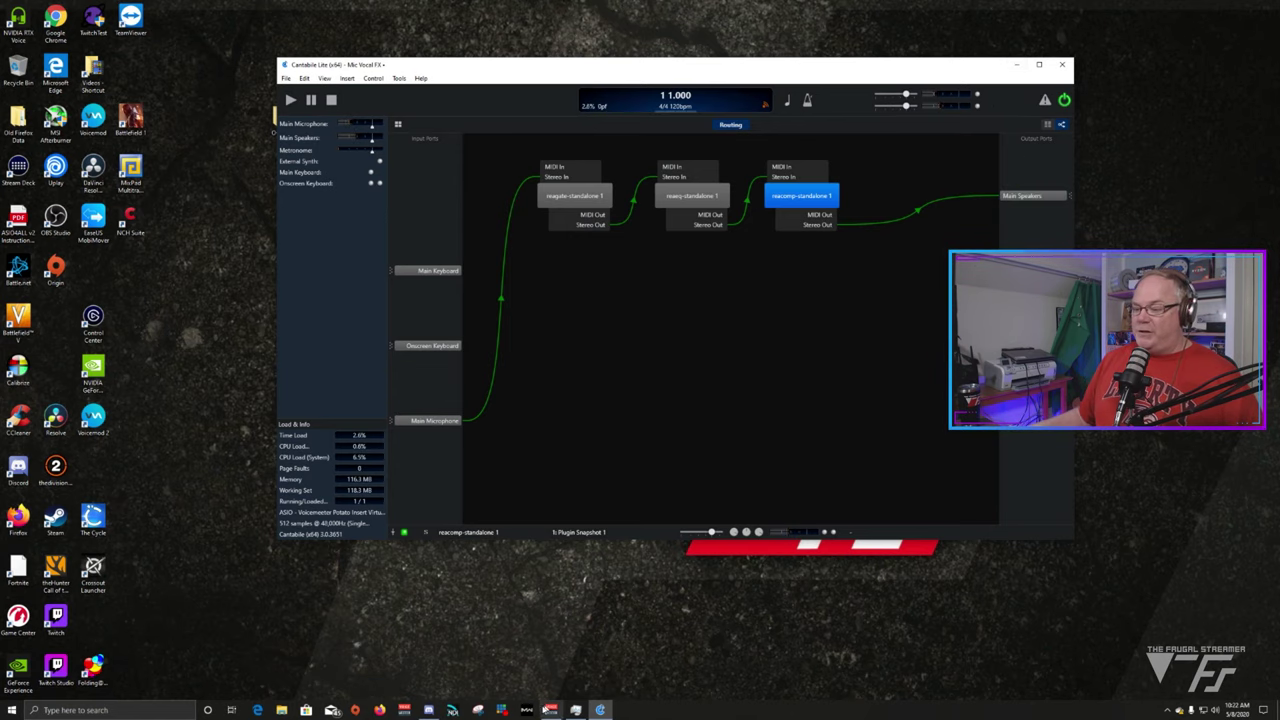
- Switch to Voicemeeter Potato, set the Mic fader to about 0 dB and minimise the mixer
left_click(551, 710)
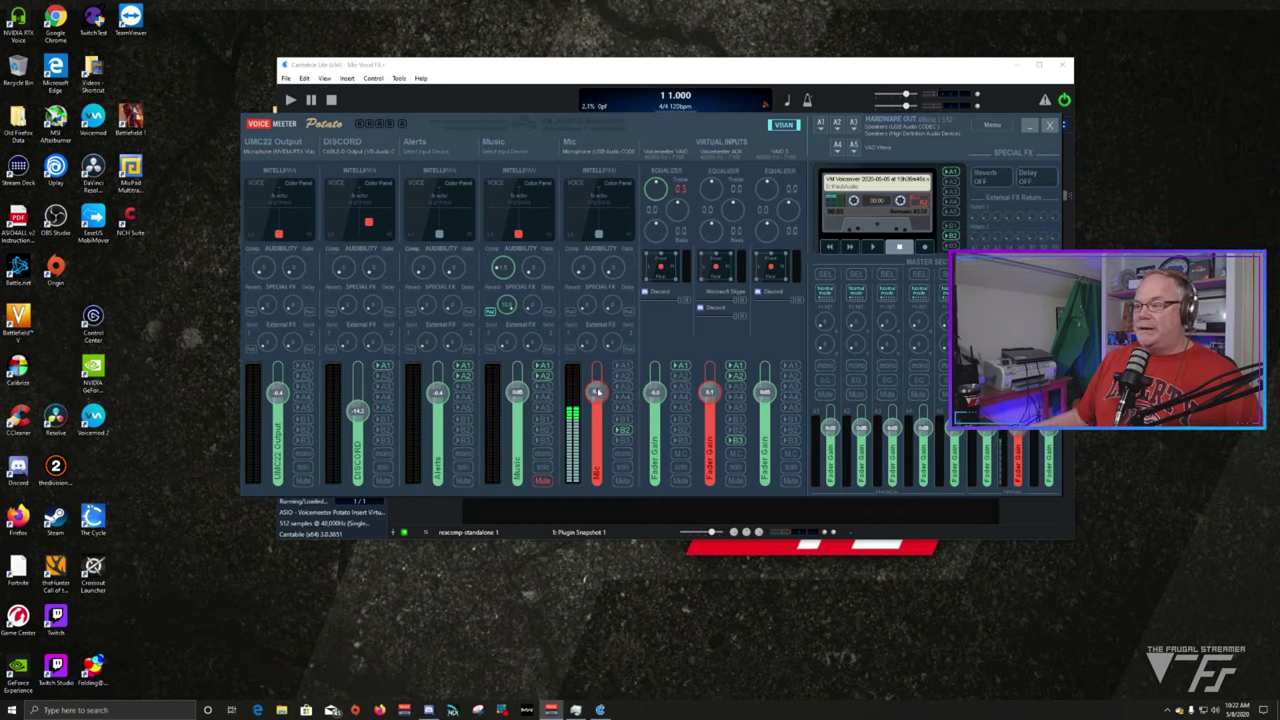
scroll(597, 391, "down", 2)
scroll(597, 391, "up", 2)
scroll(597, 391, "down", 2)
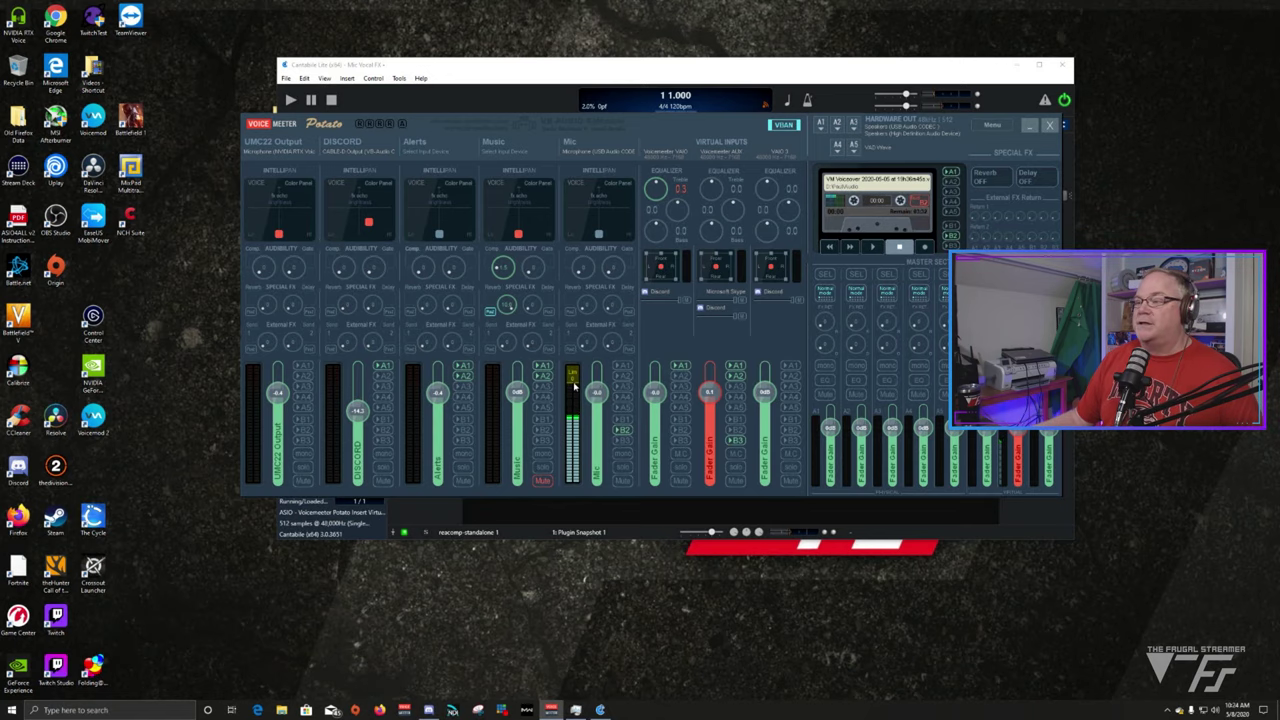
left_click(1029, 125)
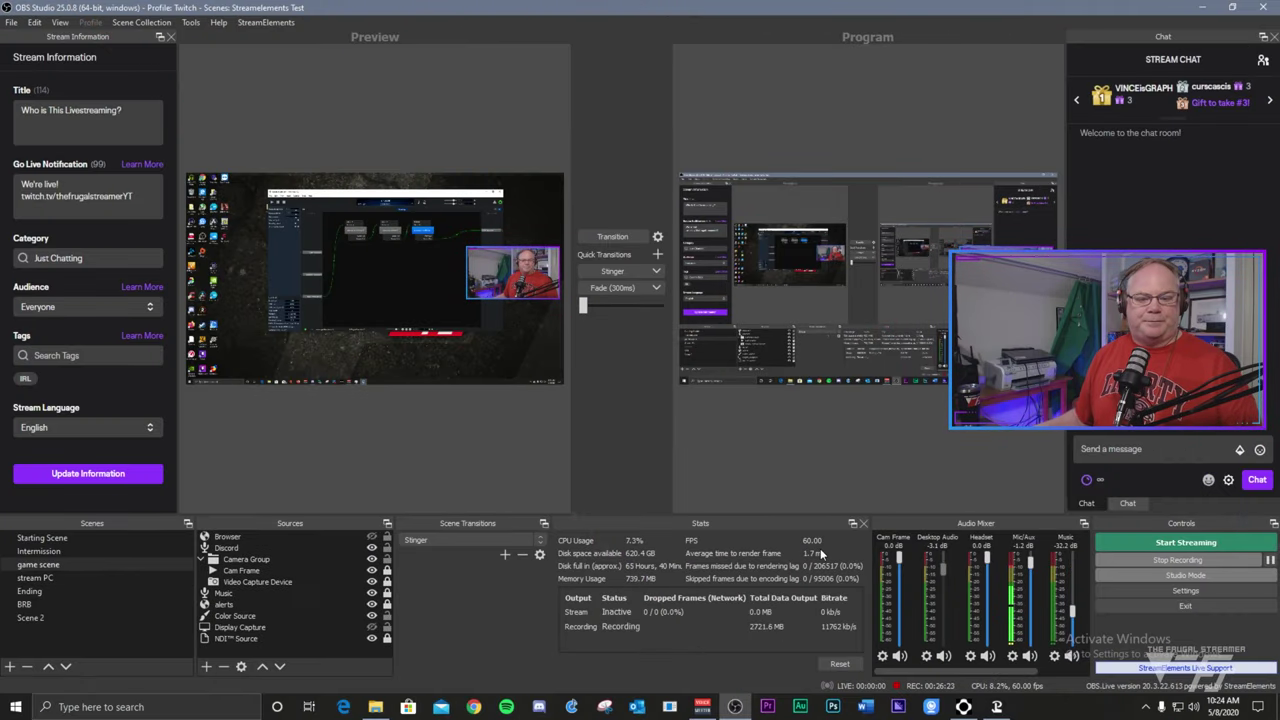
- Open the audio filters of the Mic/Aux source in OBS Studio
left_click(1012, 657)
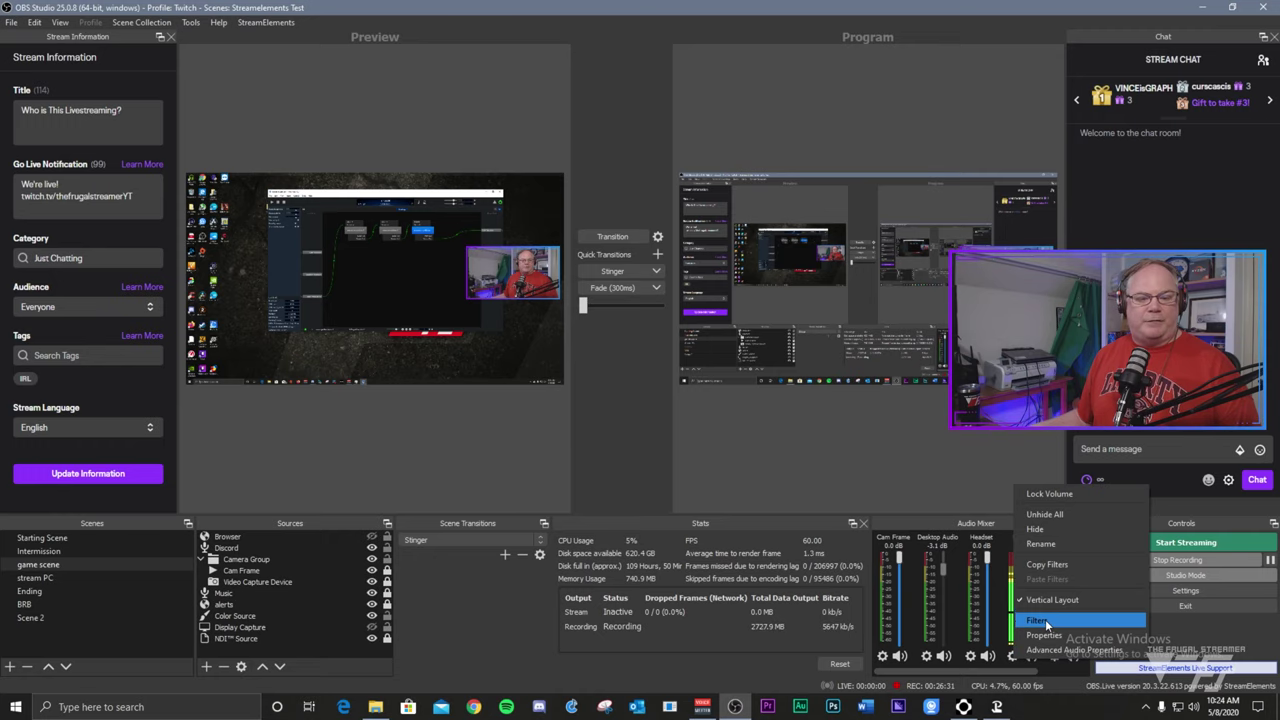
left_click(1040, 621)
left_click_drag(712, 103, 632, 106)
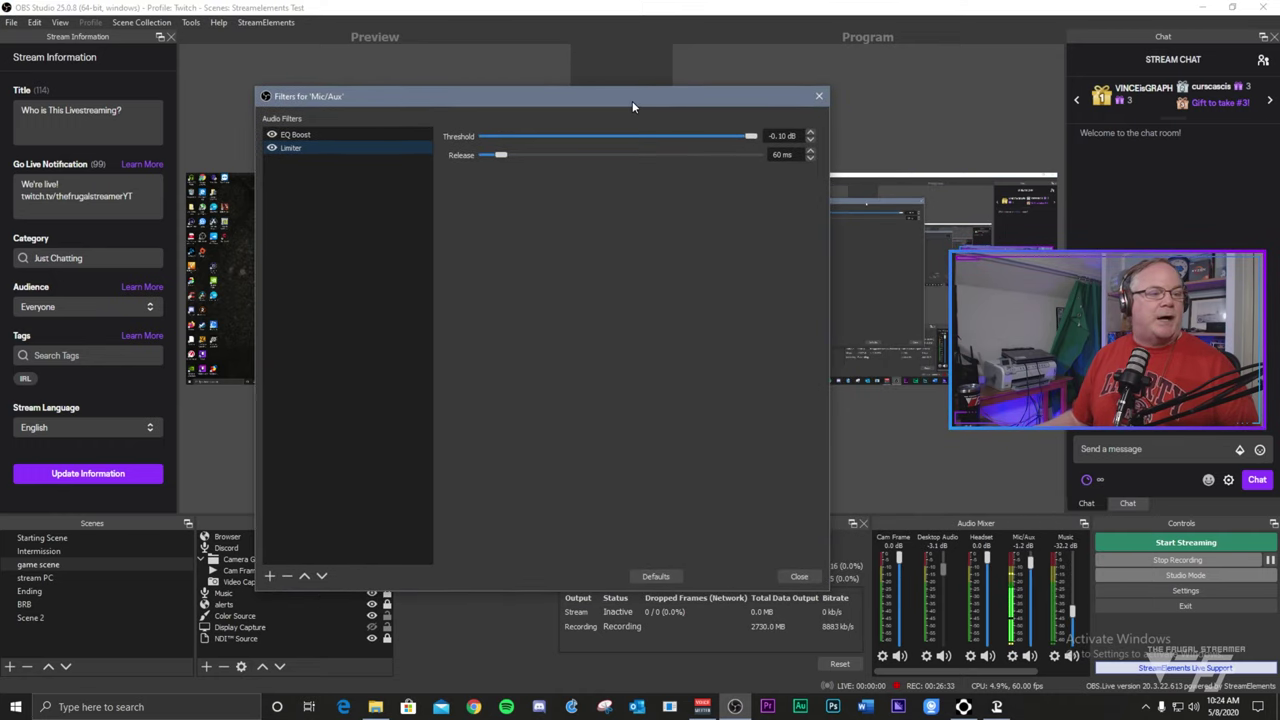
- Review the settings of the EQ Boost and Limiter filters on the Mic/Aux source
left_click(376, 136)
left_click(362, 147)
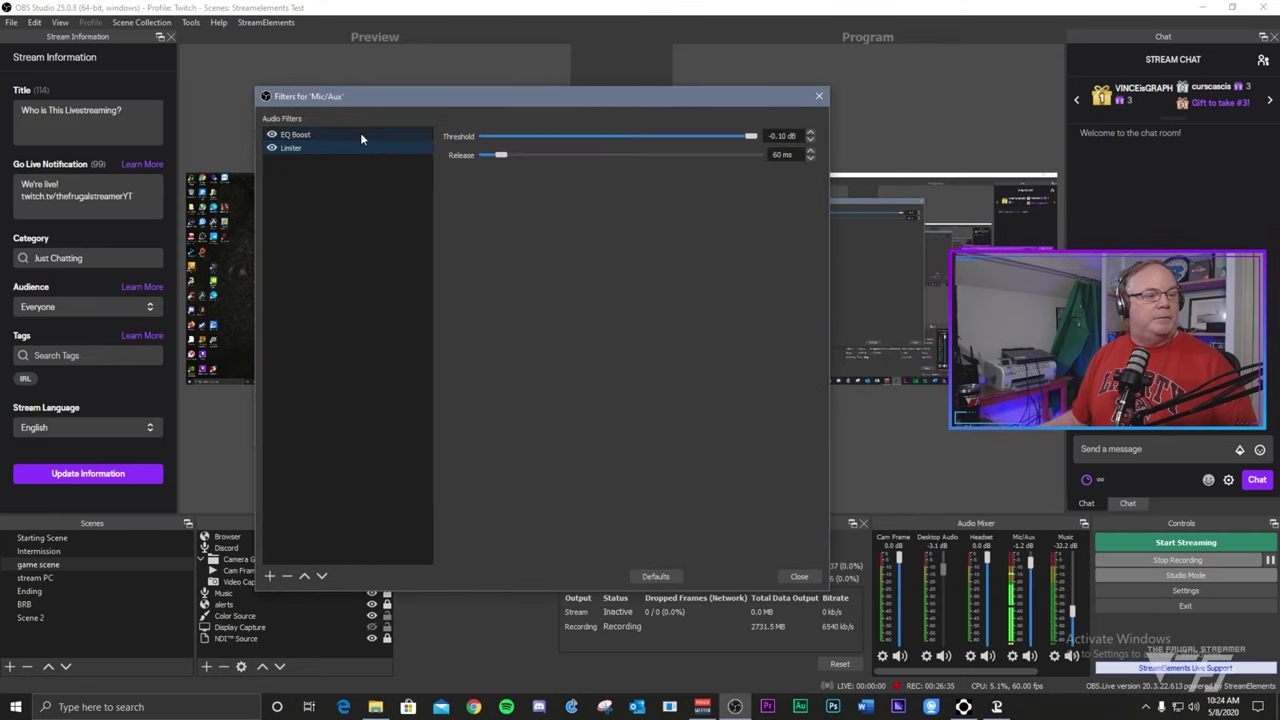
left_click(360, 133)
left_click(352, 147)
left_click(354, 135)
left_click(351, 149)
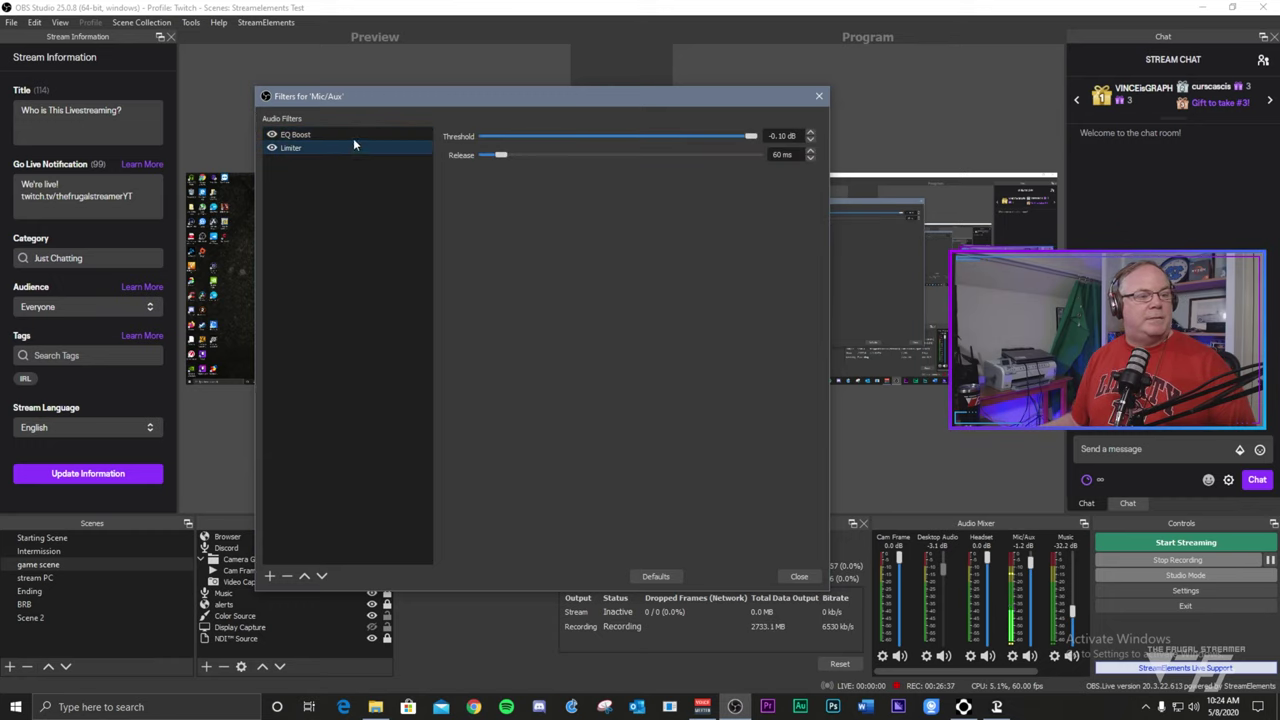
left_click(352, 136)
left_click(340, 148)
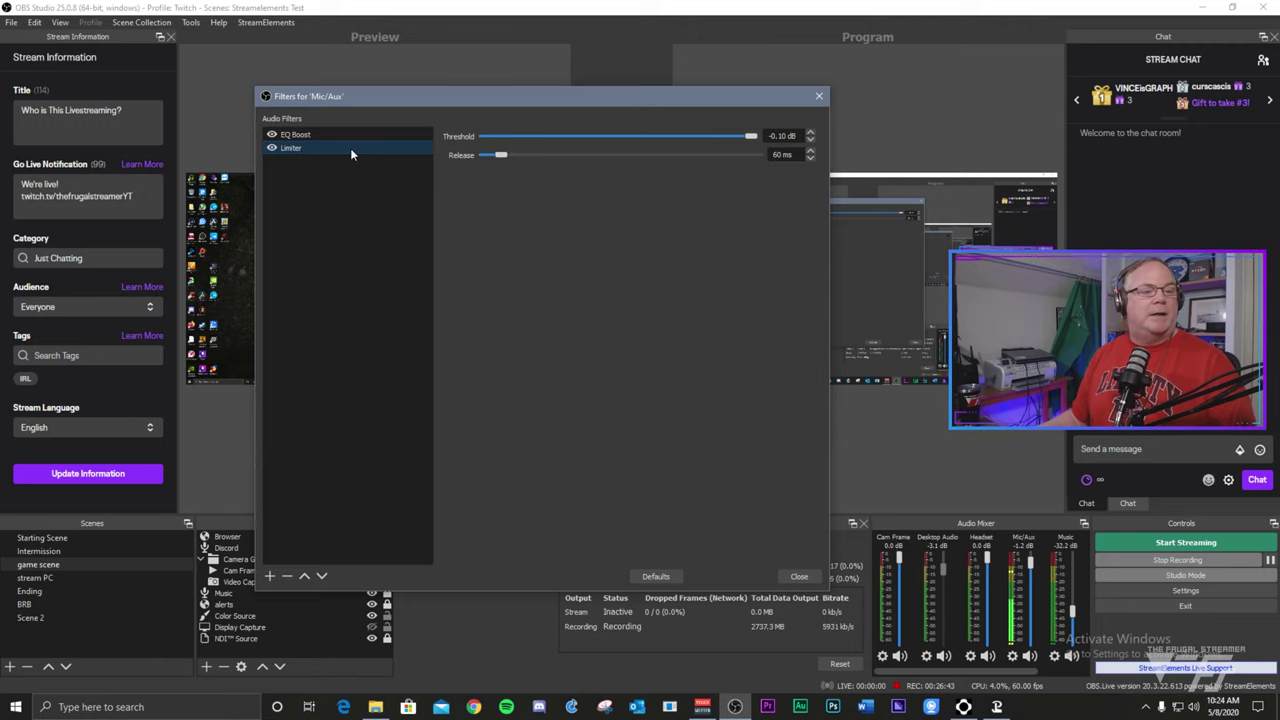
left_click_drag(512, 98, 654, 83)
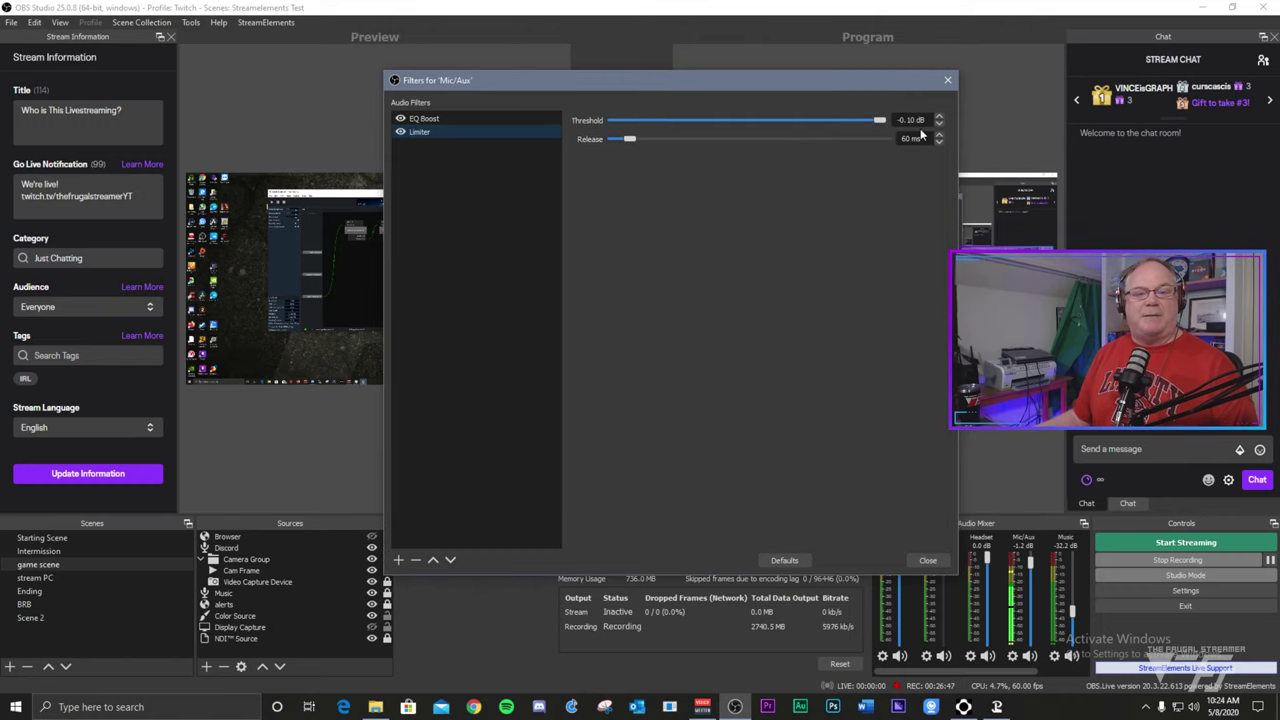
left_click(419, 137)
left_click_drag(729, 92, 592, 95)
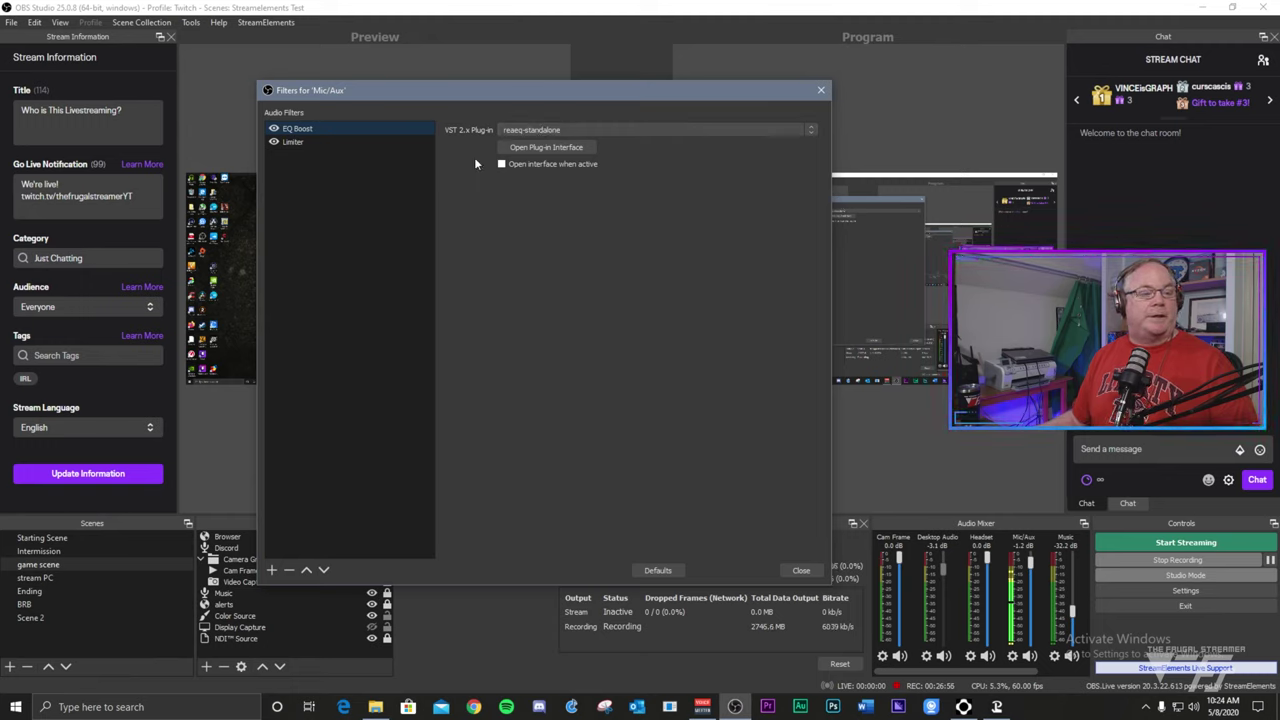
- Add a VST 2.x Plug-in filter named Compressor to Mic/Aux and load reacomp-standalone in it
left_click(271, 570)
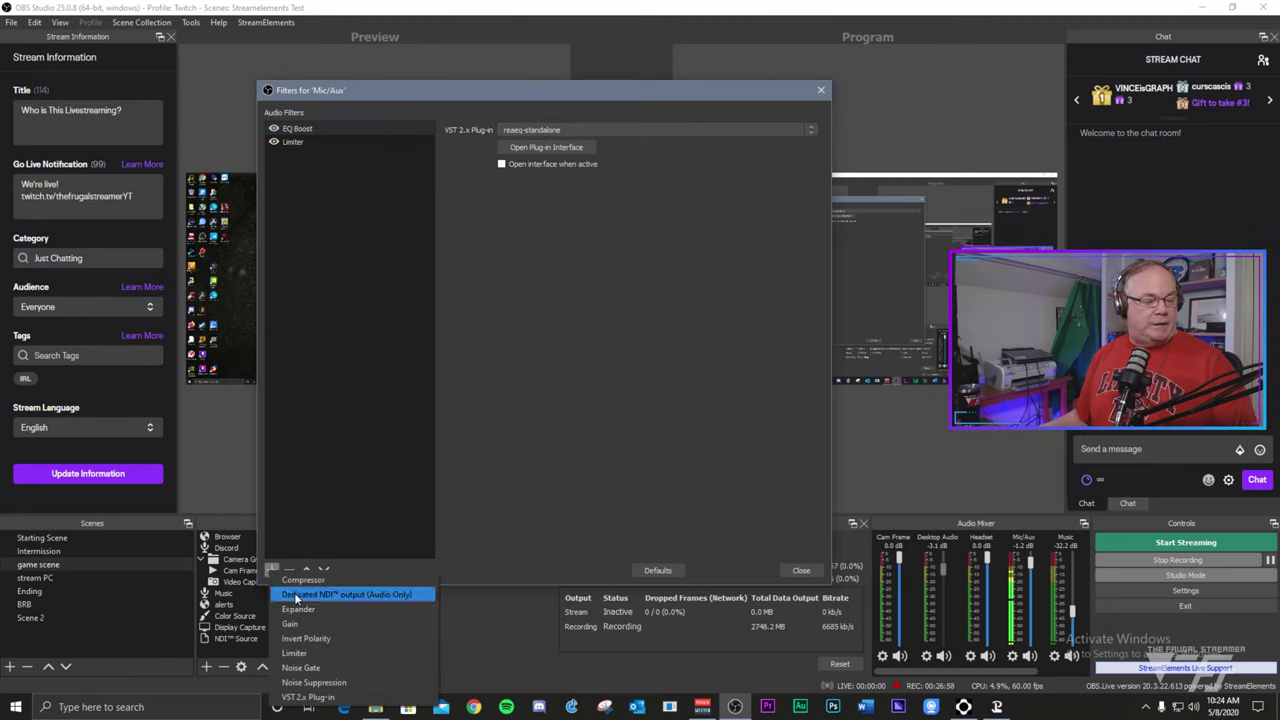
left_click(341, 697)
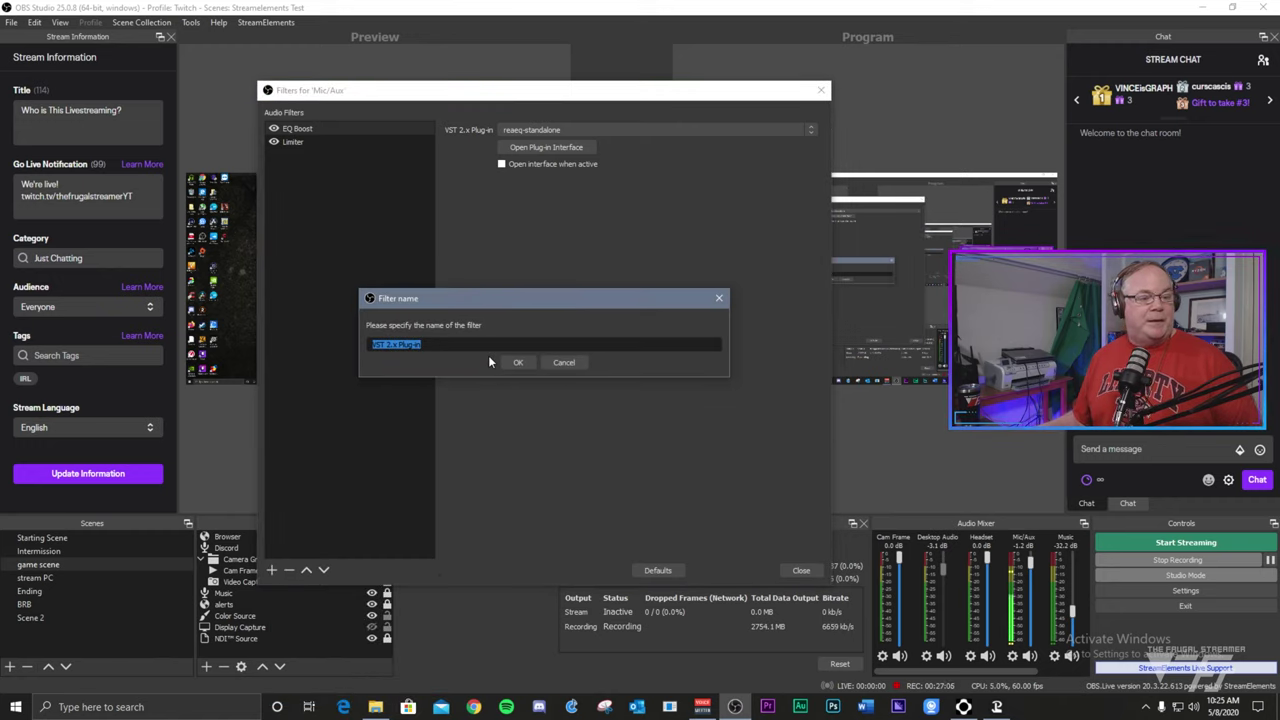
key("BackSpace")
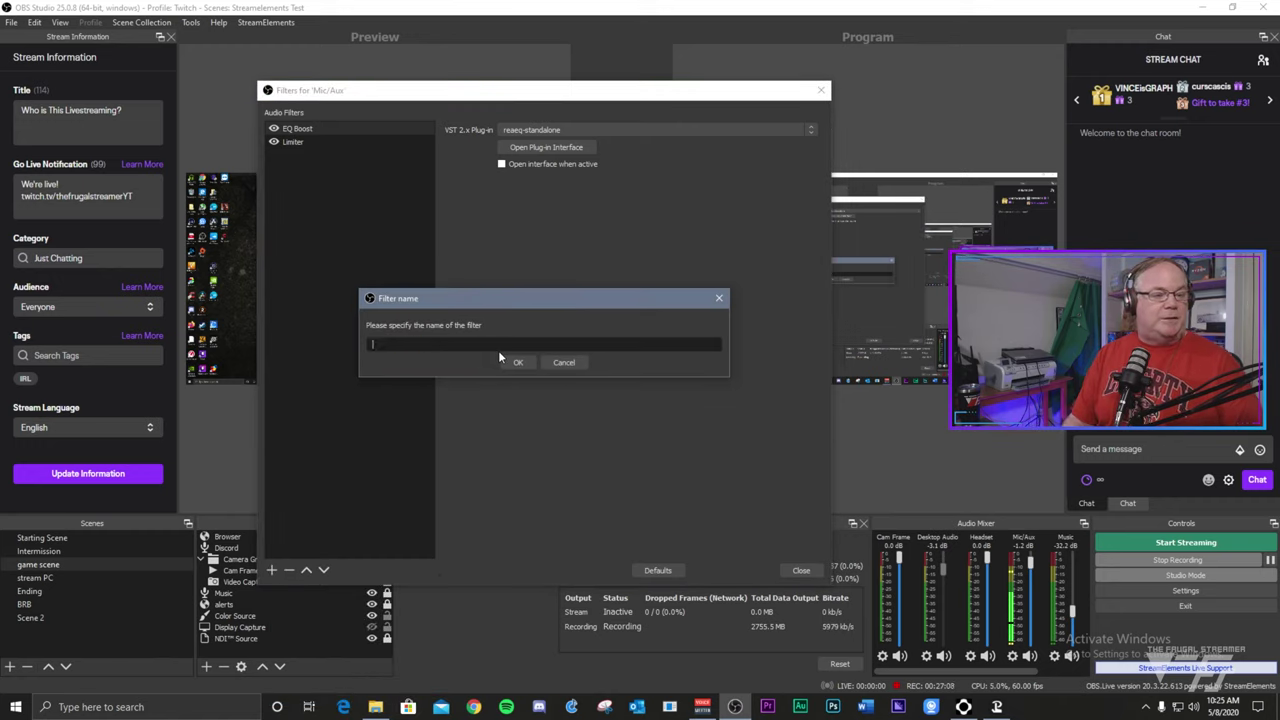
type("Co")
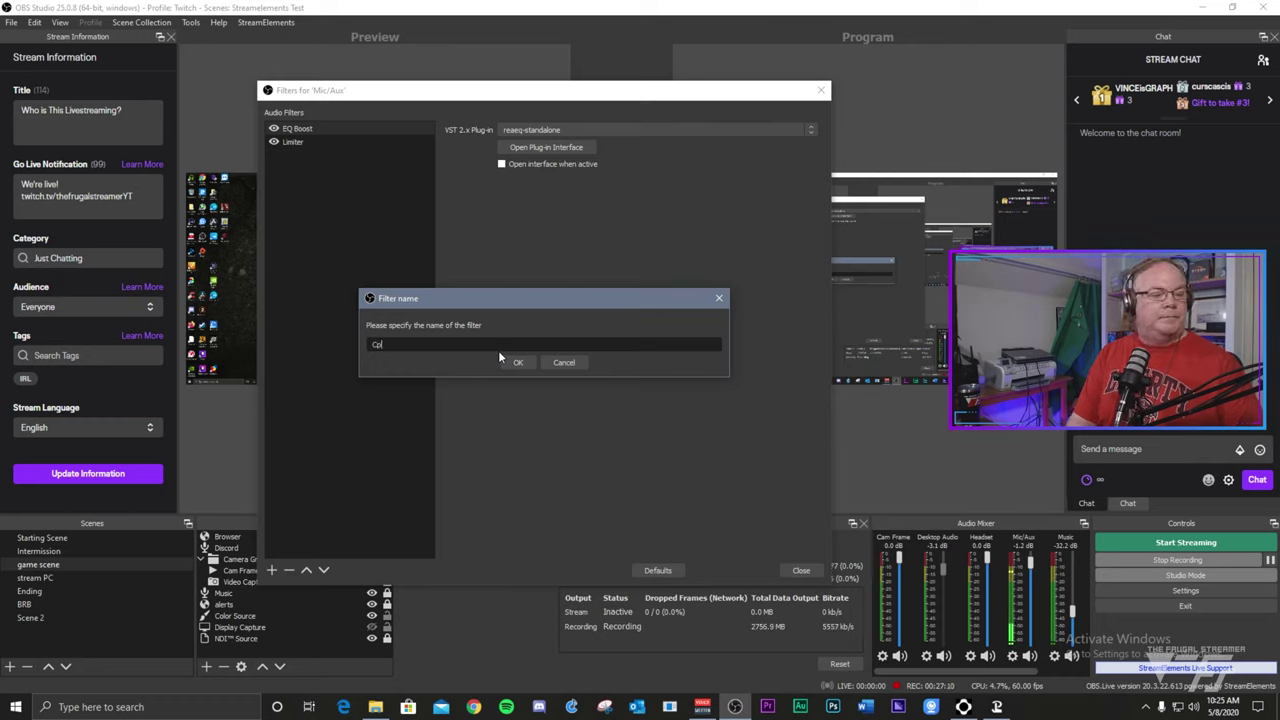
type("mpressor")
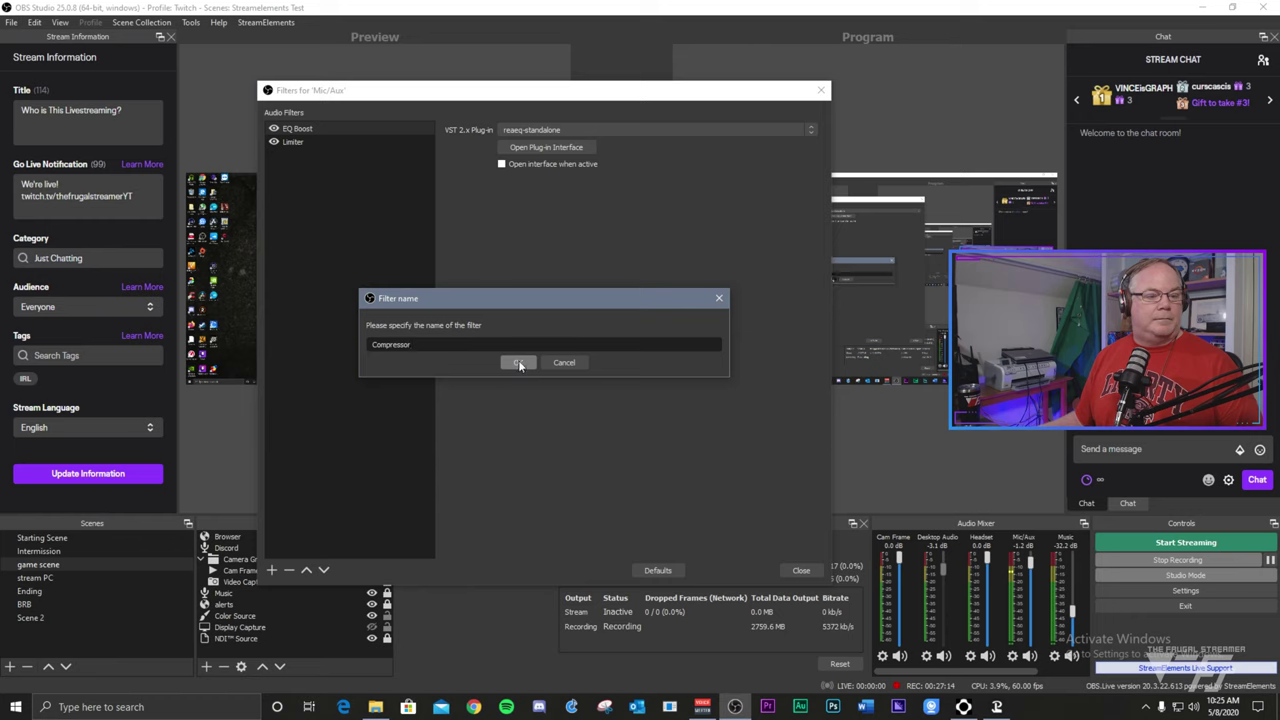
left_click(512, 363)
left_click(595, 130)
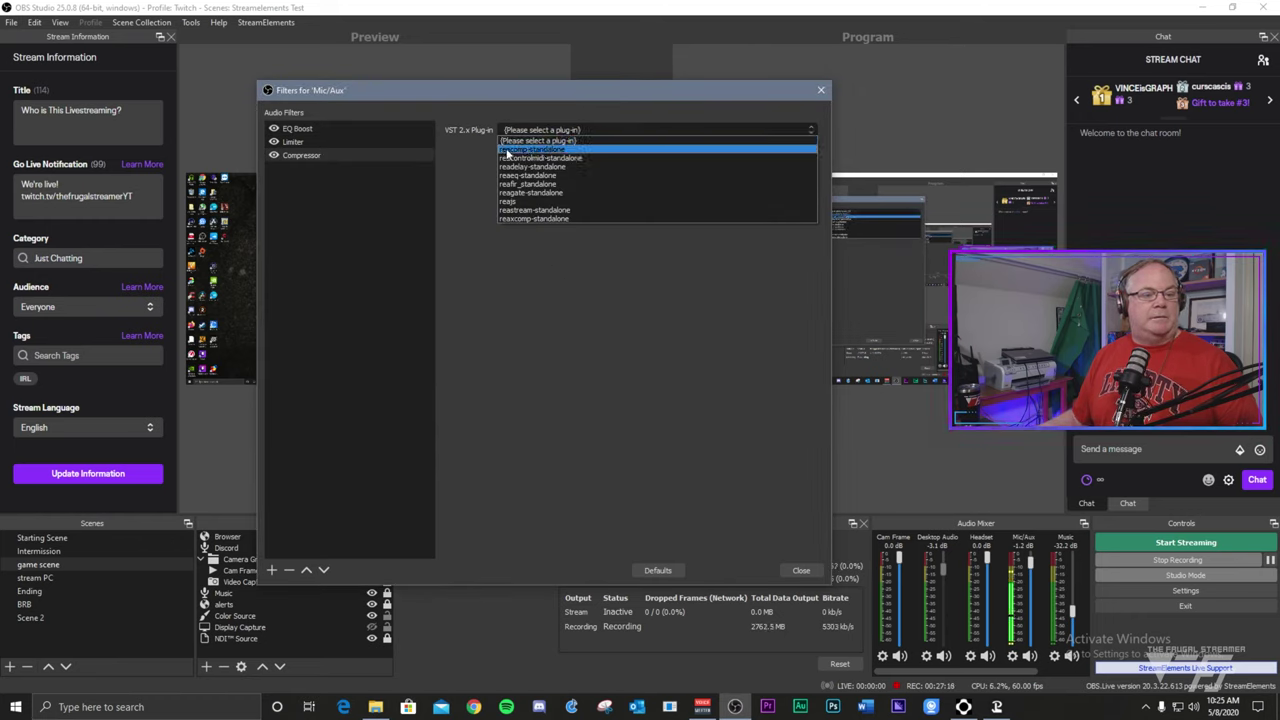
left_click(513, 150)
- In the Compressor filter's plug-in interface, set the ratio to about 3.3:1, threshold to about -28.4 dB and enable auto make-up
left_click(552, 147)
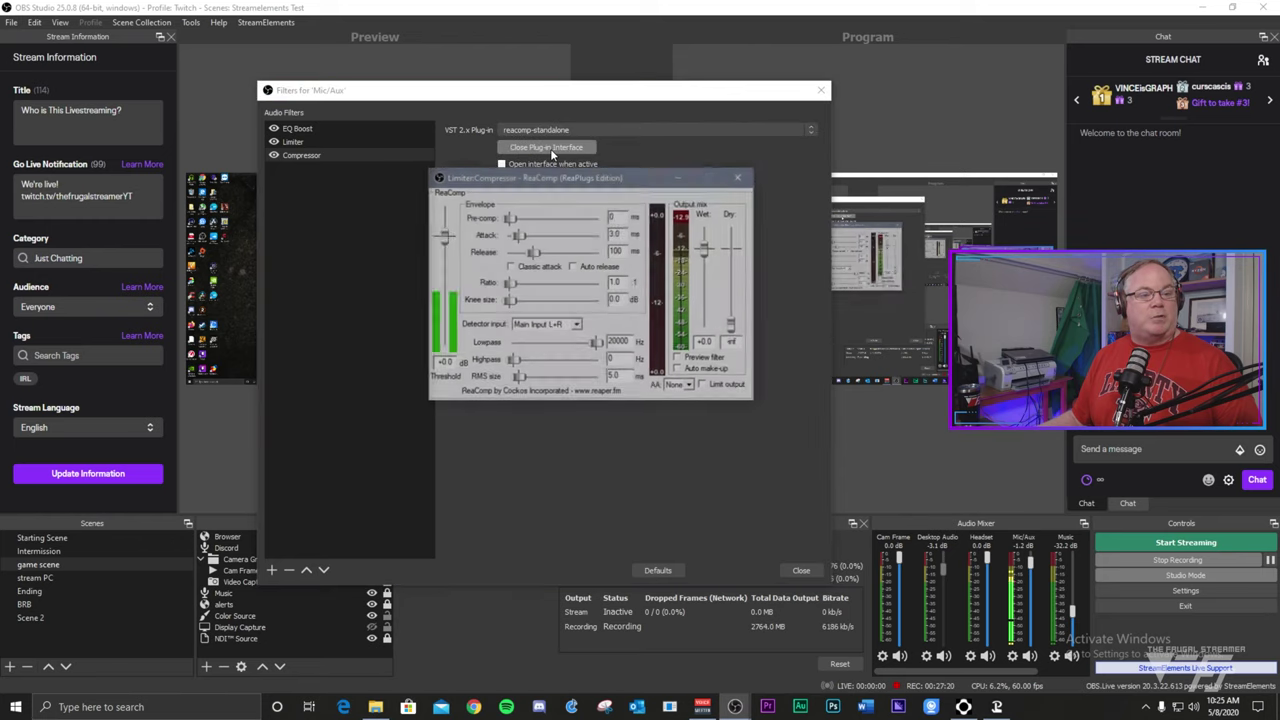
left_click_drag(587, 181, 567, 183)
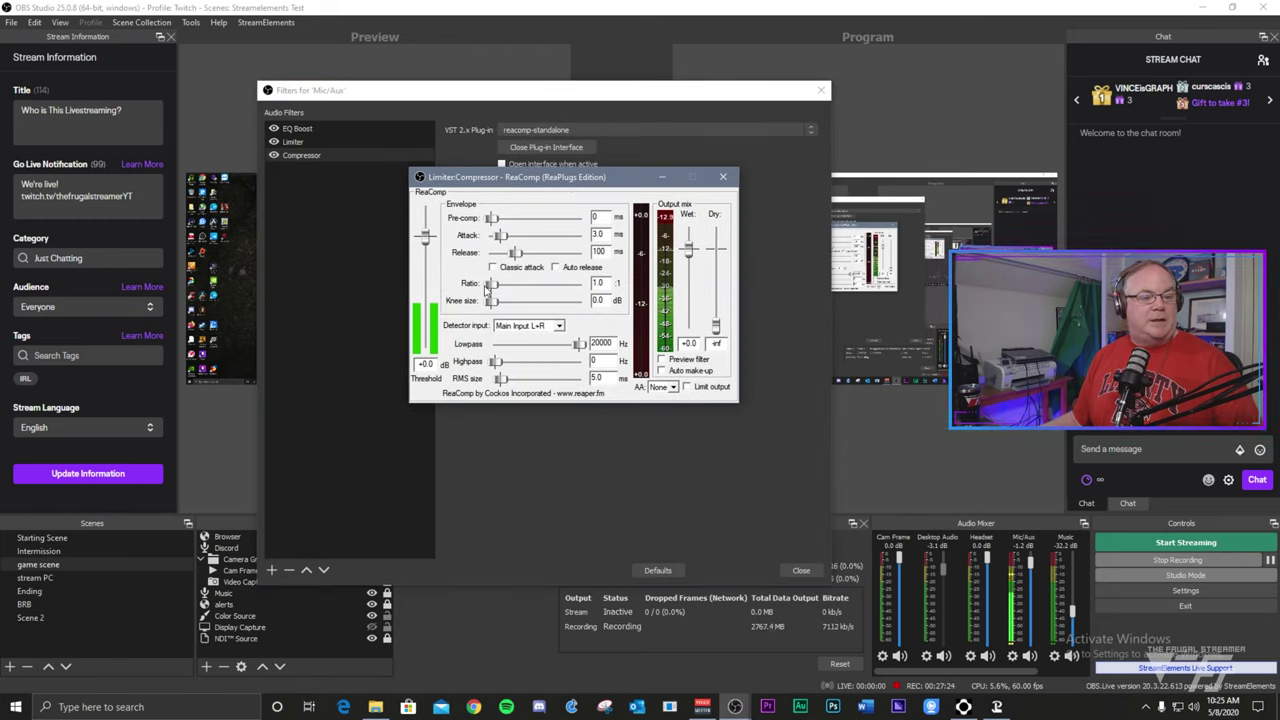
left_click_drag(496, 282, 511, 287)
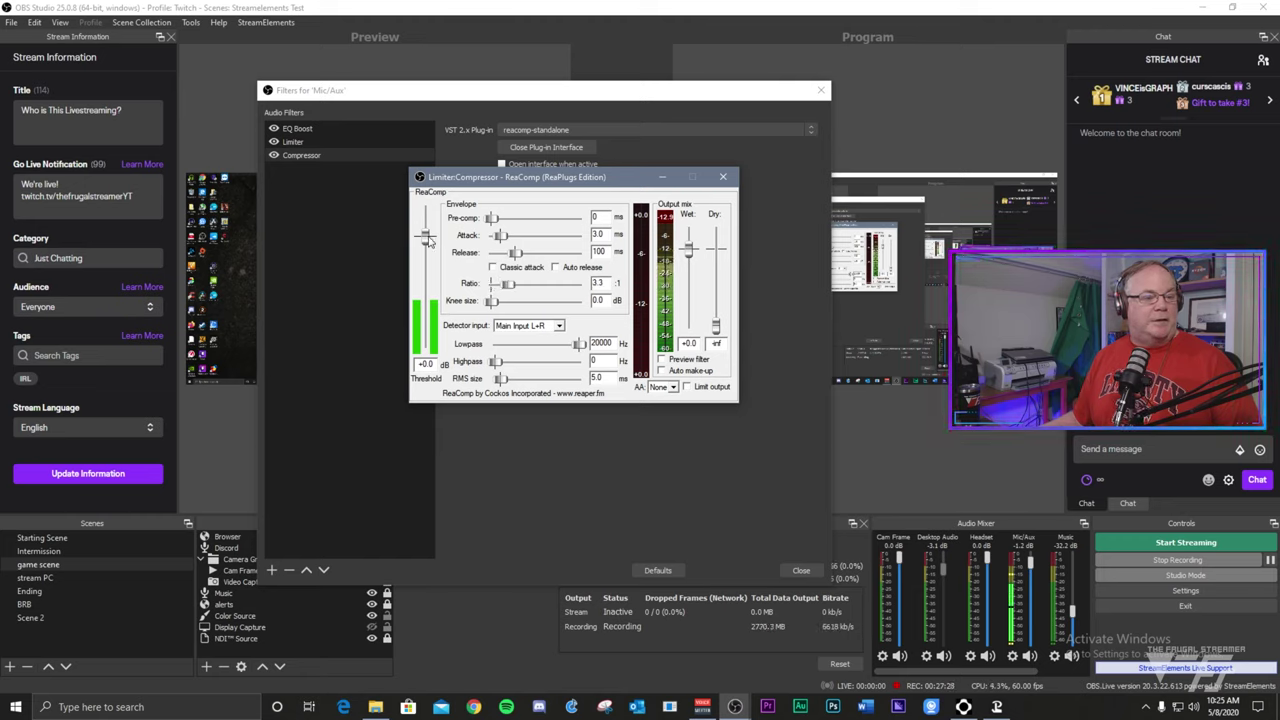
left_click_drag(425, 237, 424, 307)
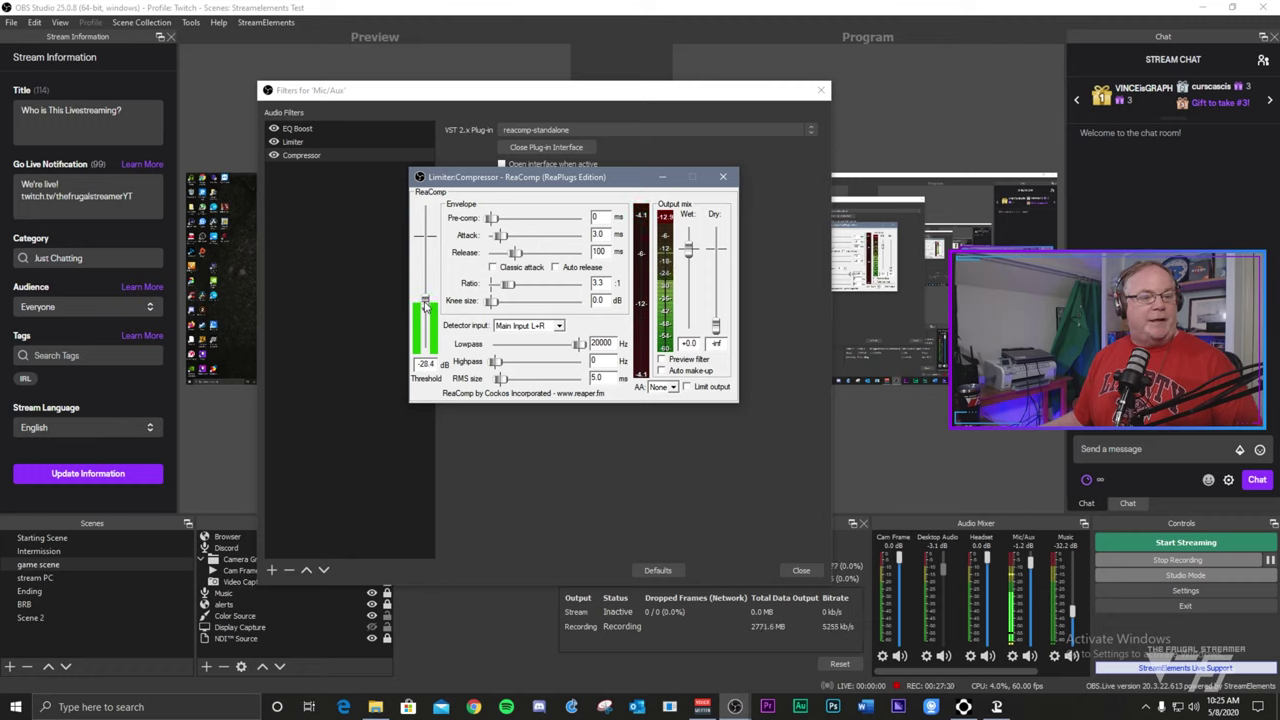
left_click(661, 370)
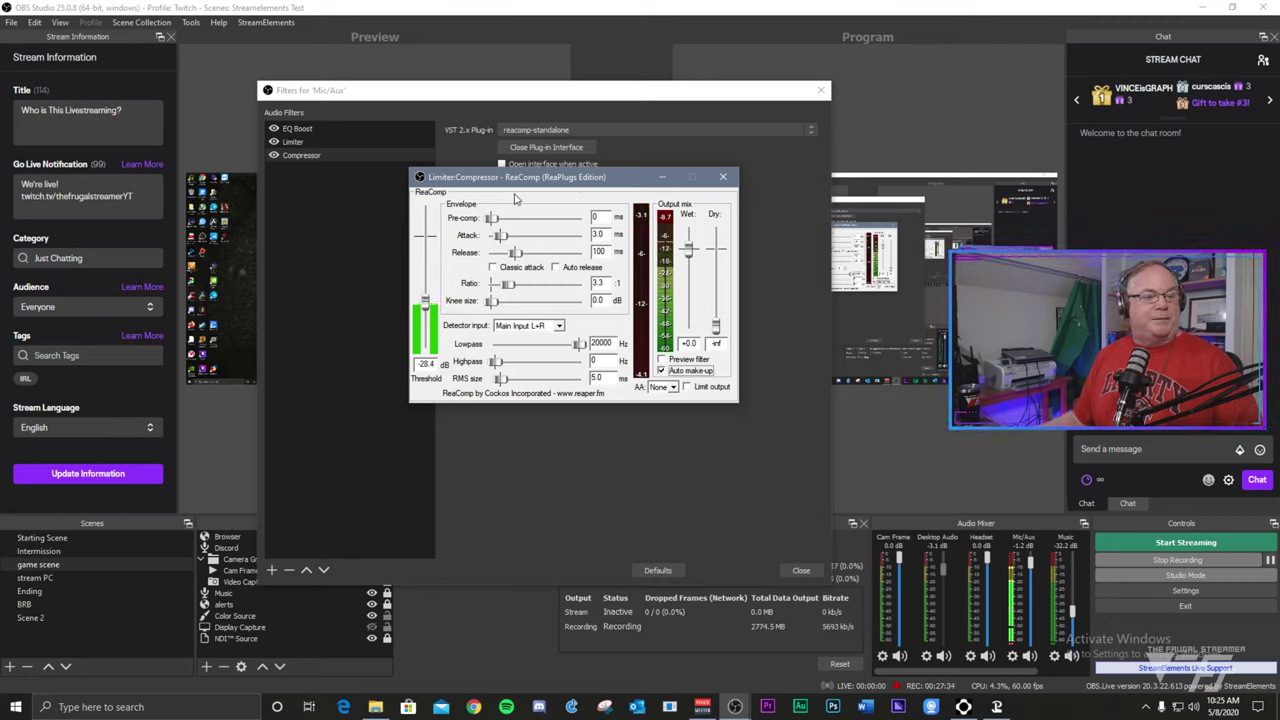
left_click(723, 177)
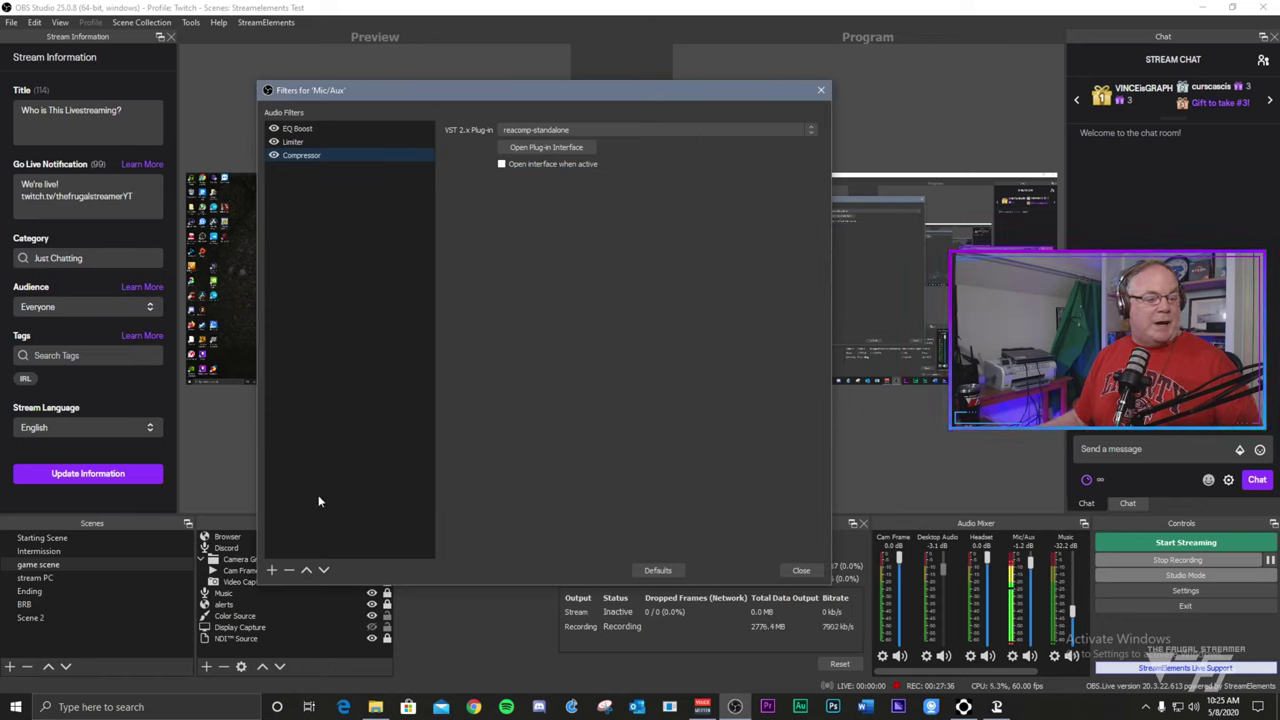
- Remove the Compressor filter from Mic/Aux and close the filters dialog
left_click(289, 570)
left_click(585, 358)
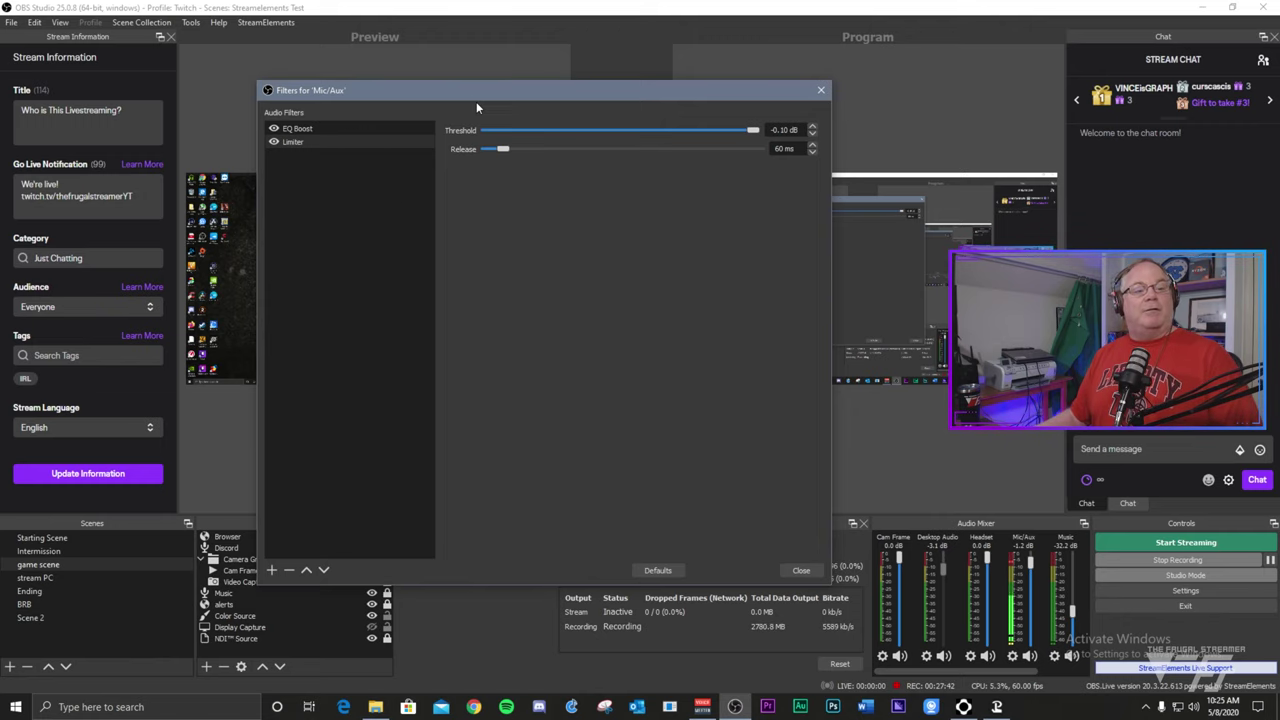
mouse_move(477, 102)
left_mouse_down()
mouse_move(457, 80)
mouse_move(482, 81)
left_mouse_up()
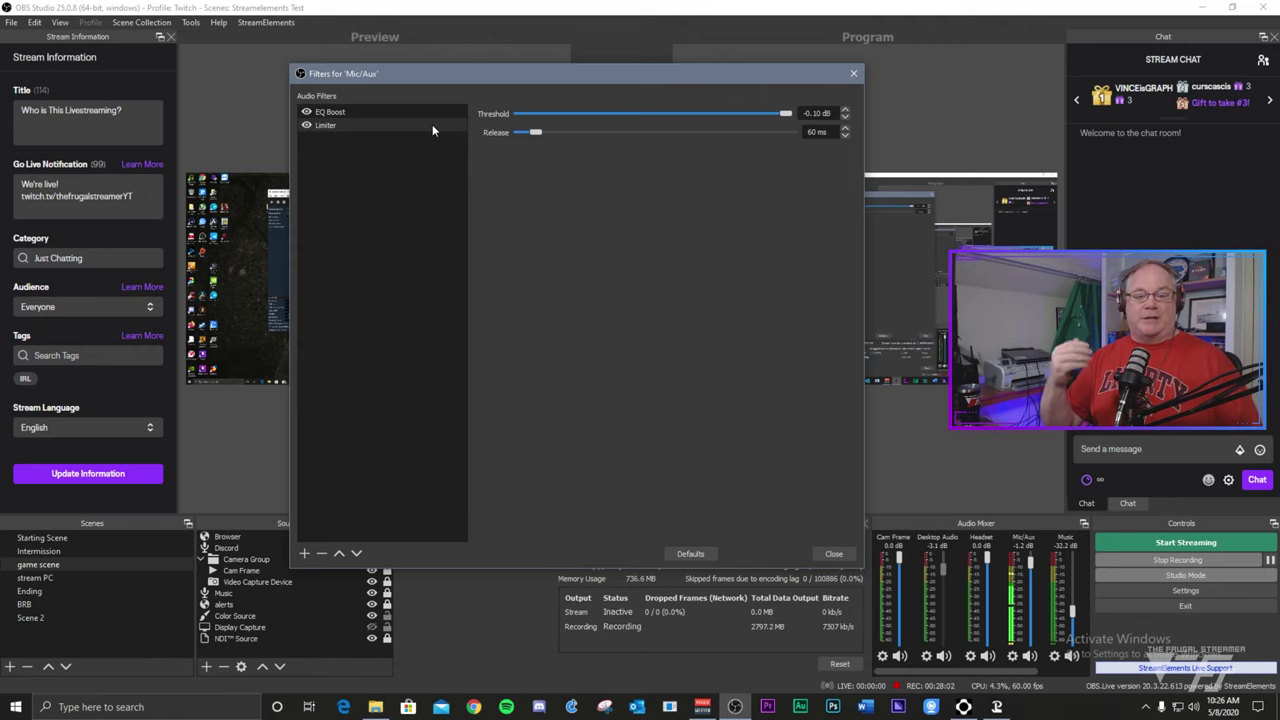
left_click(833, 553)
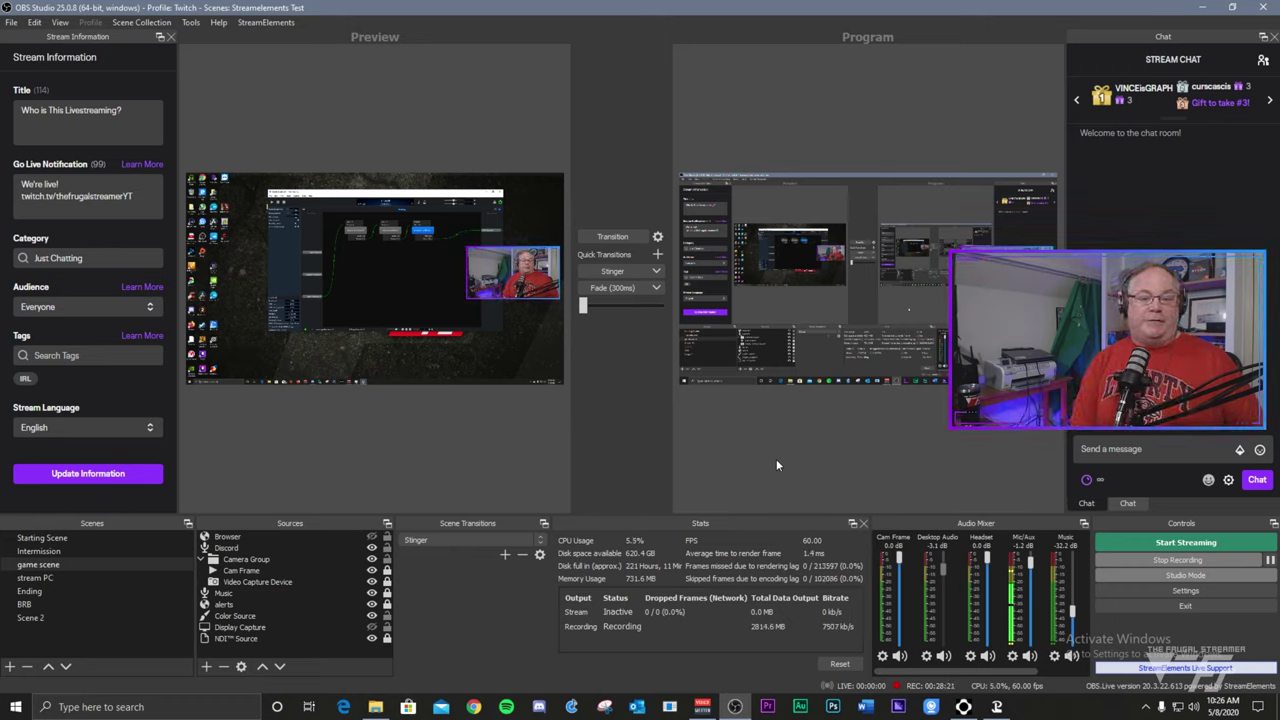
- Transition the game scene to the program output and switch to Voicemeeter Potato
left_click(115, 566)
left_click(622, 237)
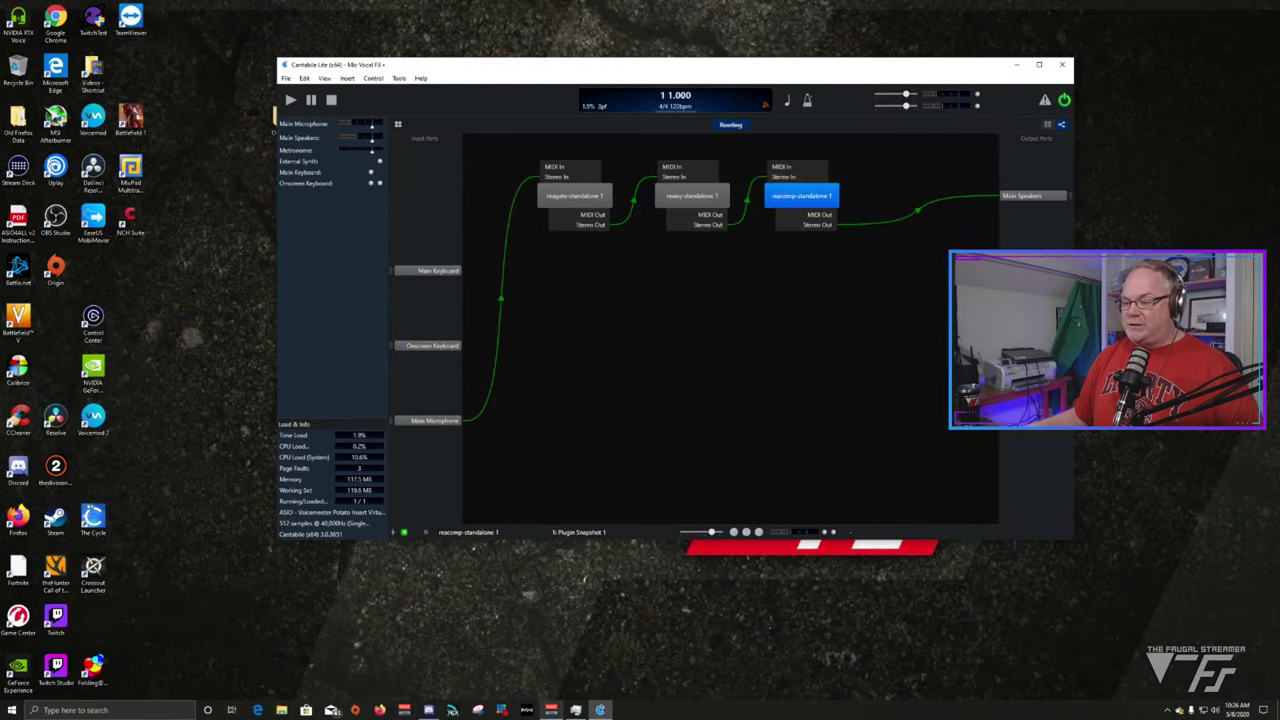
left_click(551, 710)
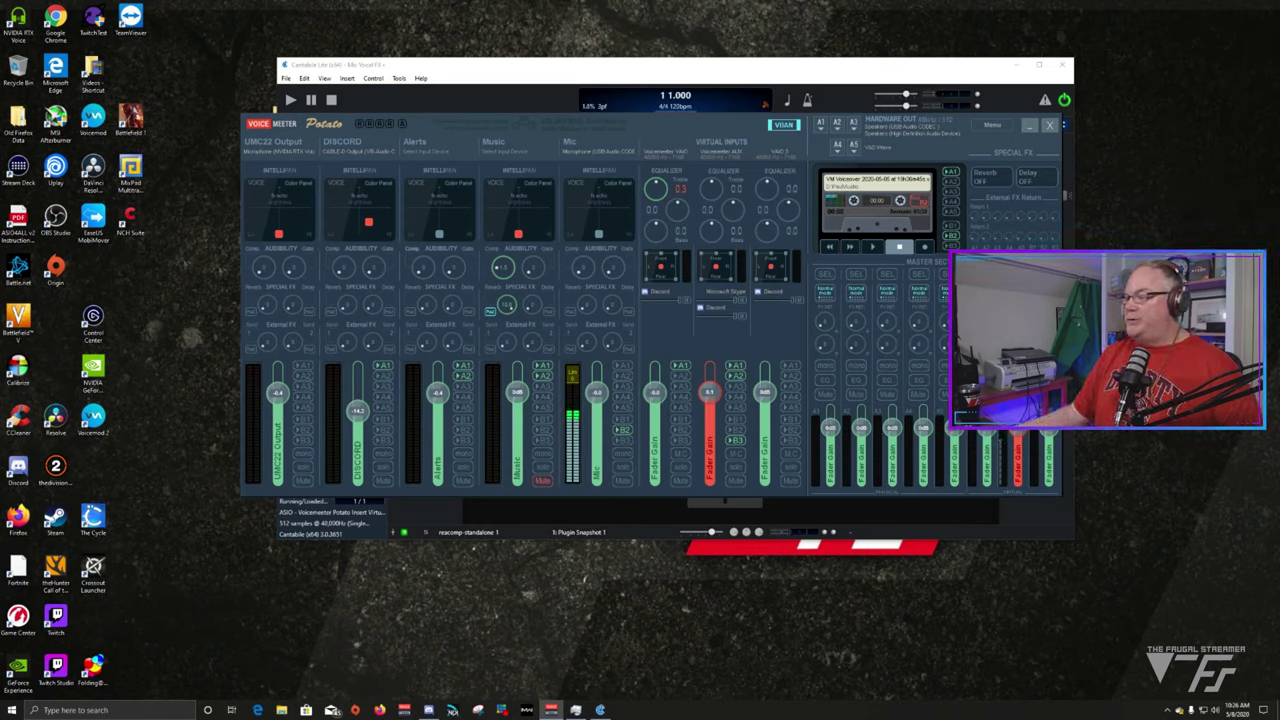
- Open the parametric equalizer of bus B2, arrange its window over the mixer strips and enable the EQ on bus A1
right_click(1011, 380)
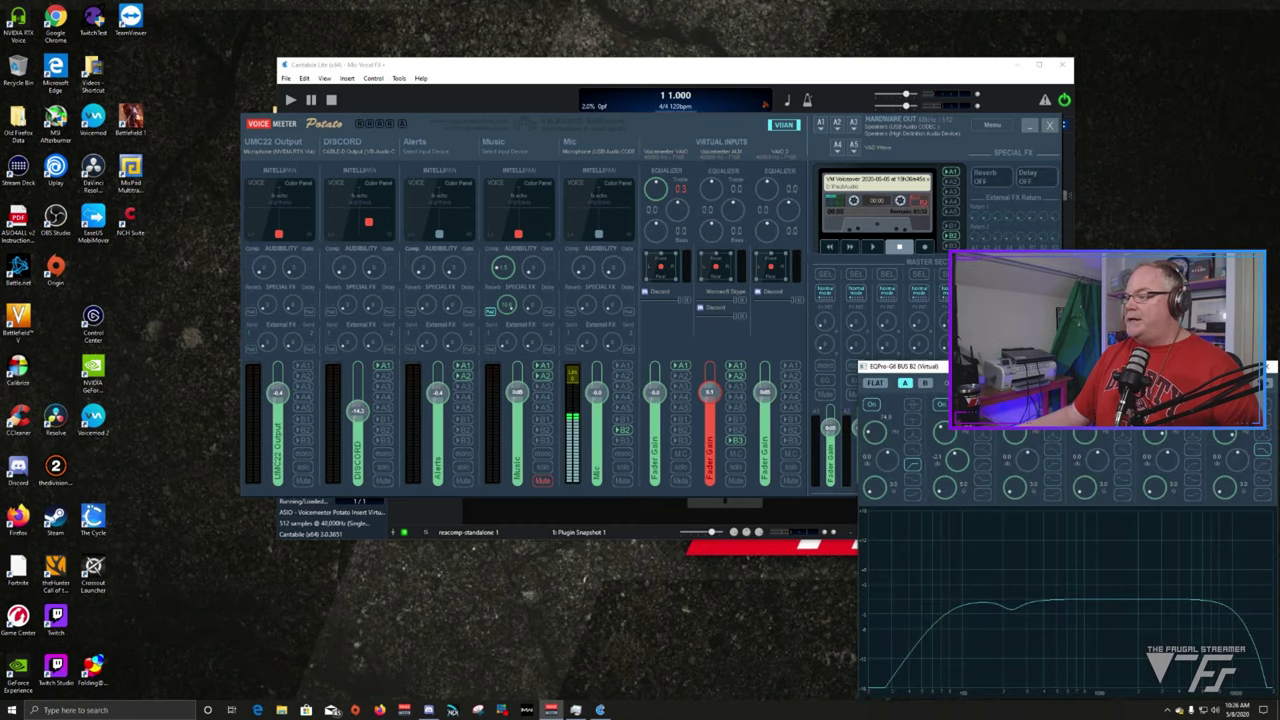
left_click_drag(1037, 364, 545, 96)
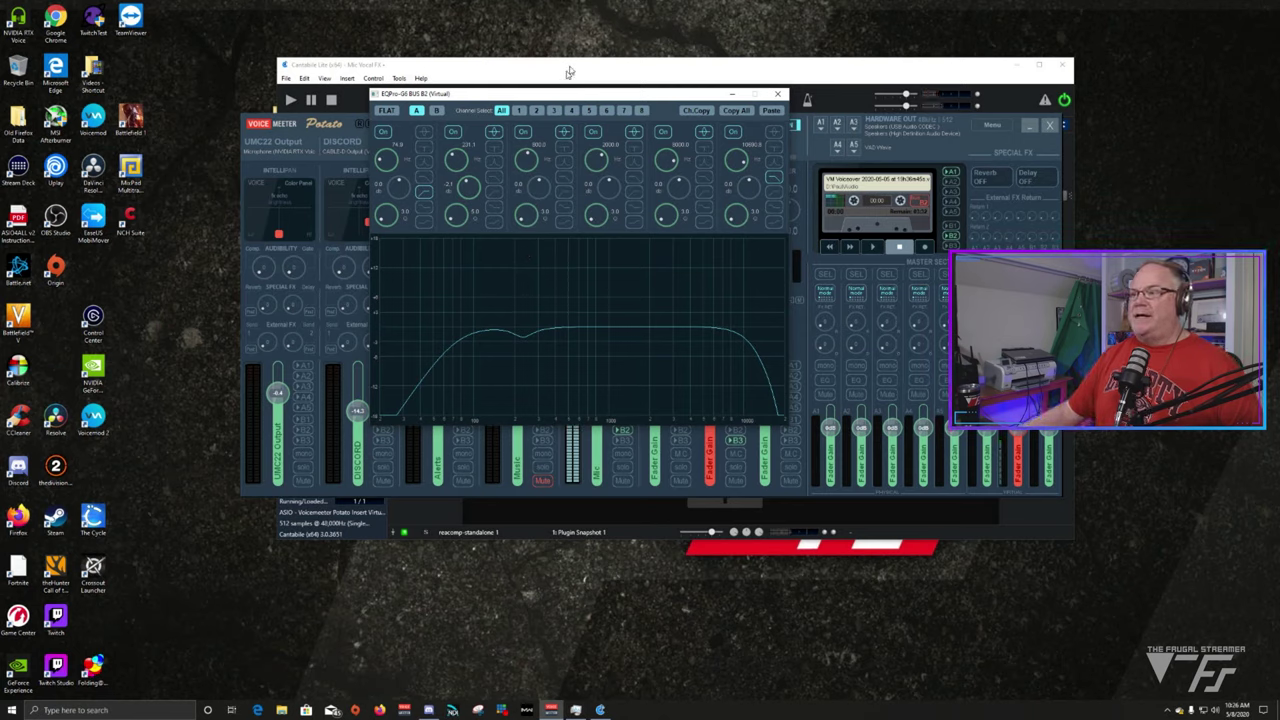
left_click_drag(586, 93, 332, 213)
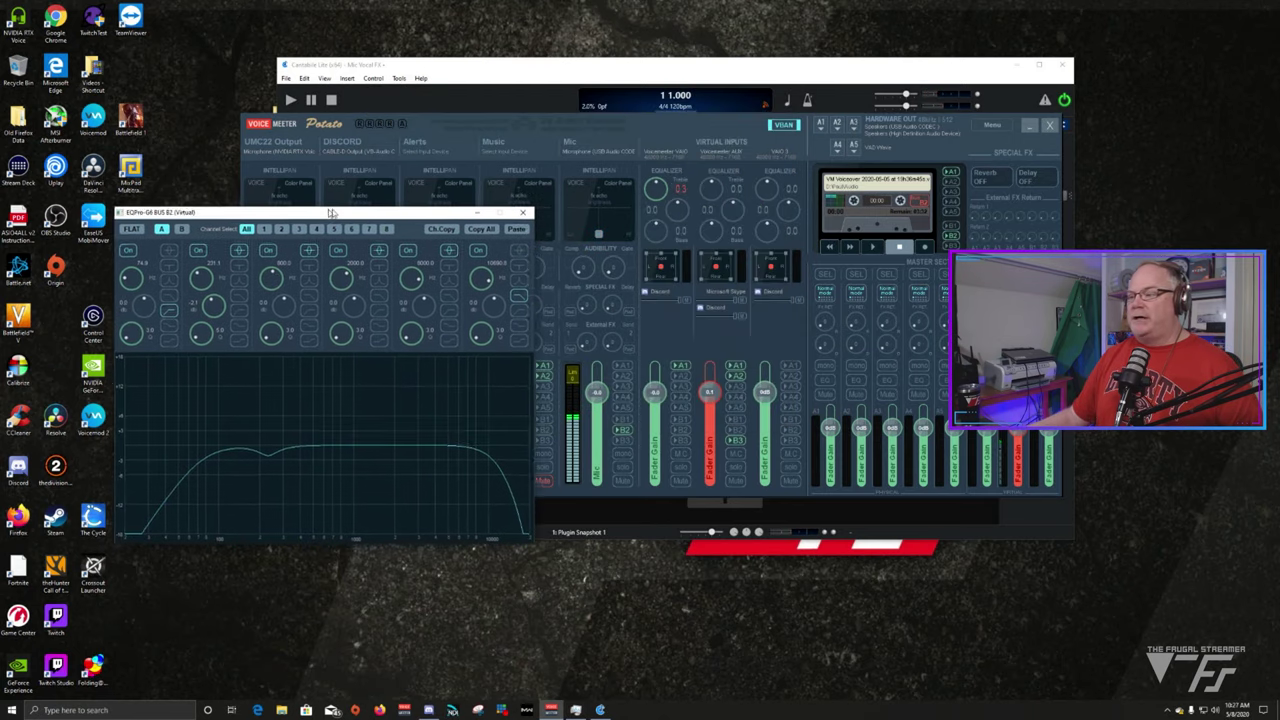
left_click(627, 368)
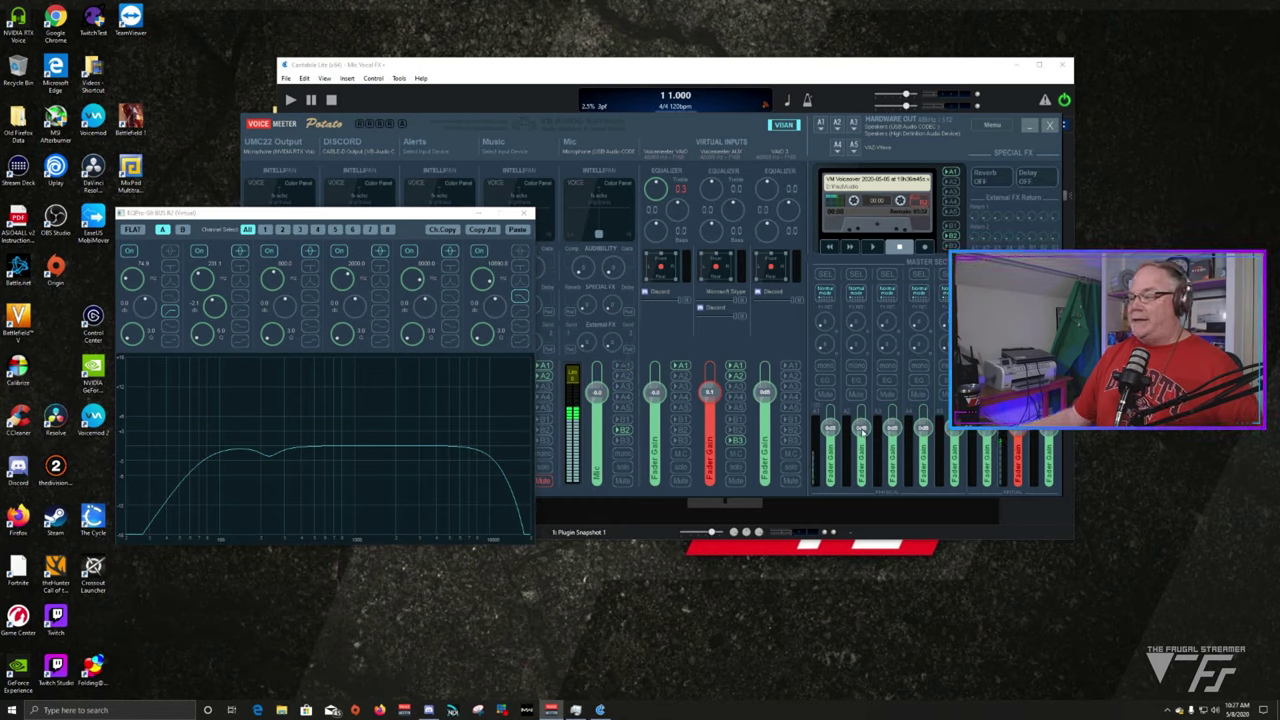
left_click(826, 381)
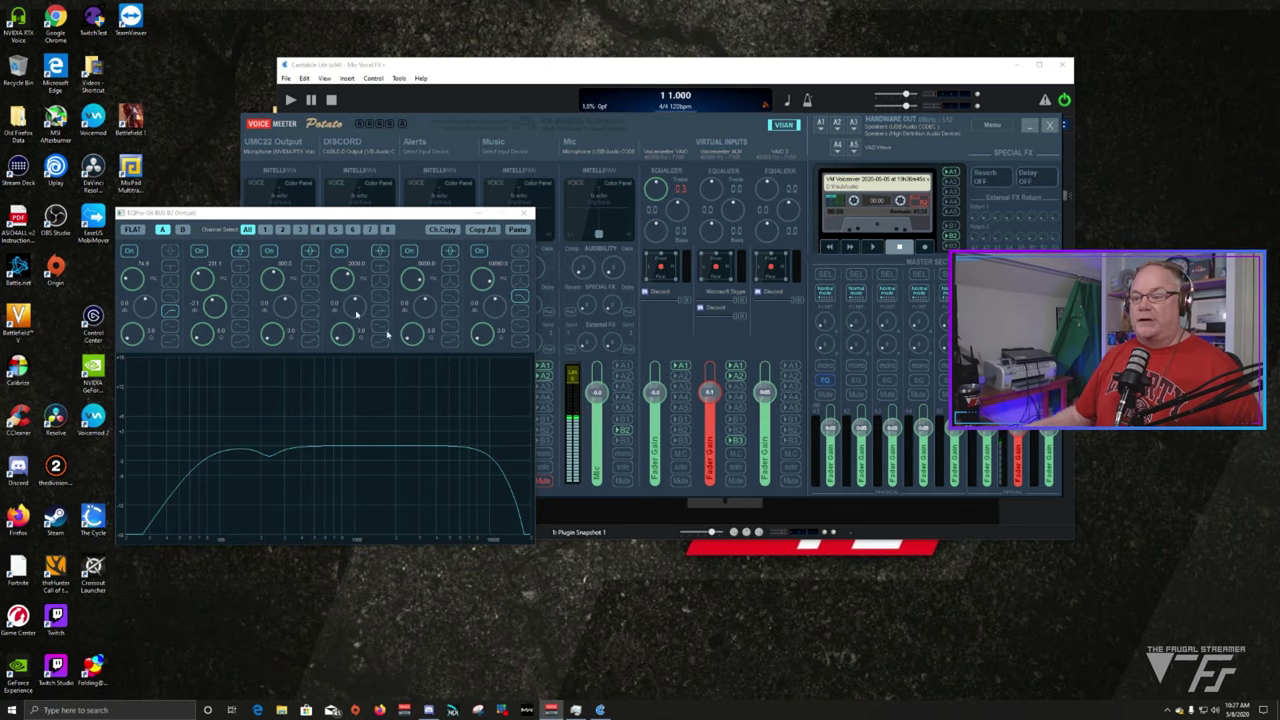
left_click_drag(368, 220, 504, 206)
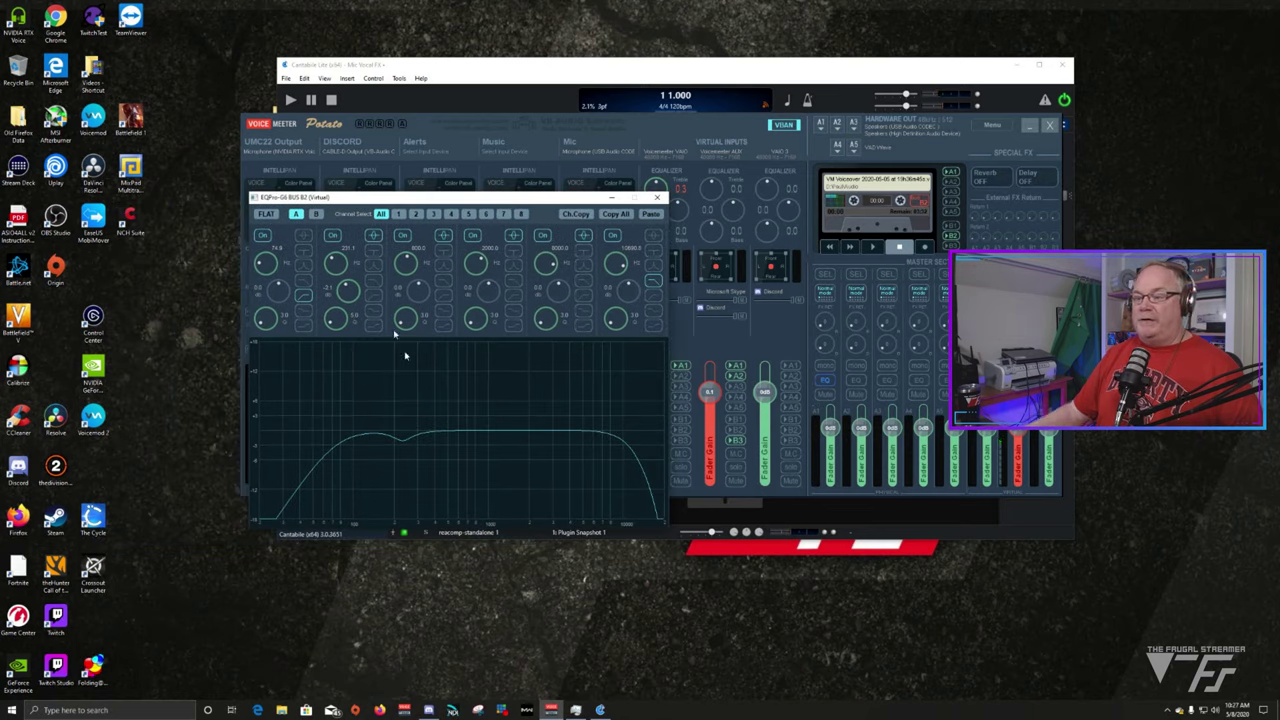
- Boost the gain of bus B2's third EQ band to about 10.8 dB, switch that band off and close the equalizer
mouse_move(416, 292)
left_mouse_down()
mouse_move(414, 251)
mouse_move(404, 285)
mouse_move(408, 268)
left_mouse_up()
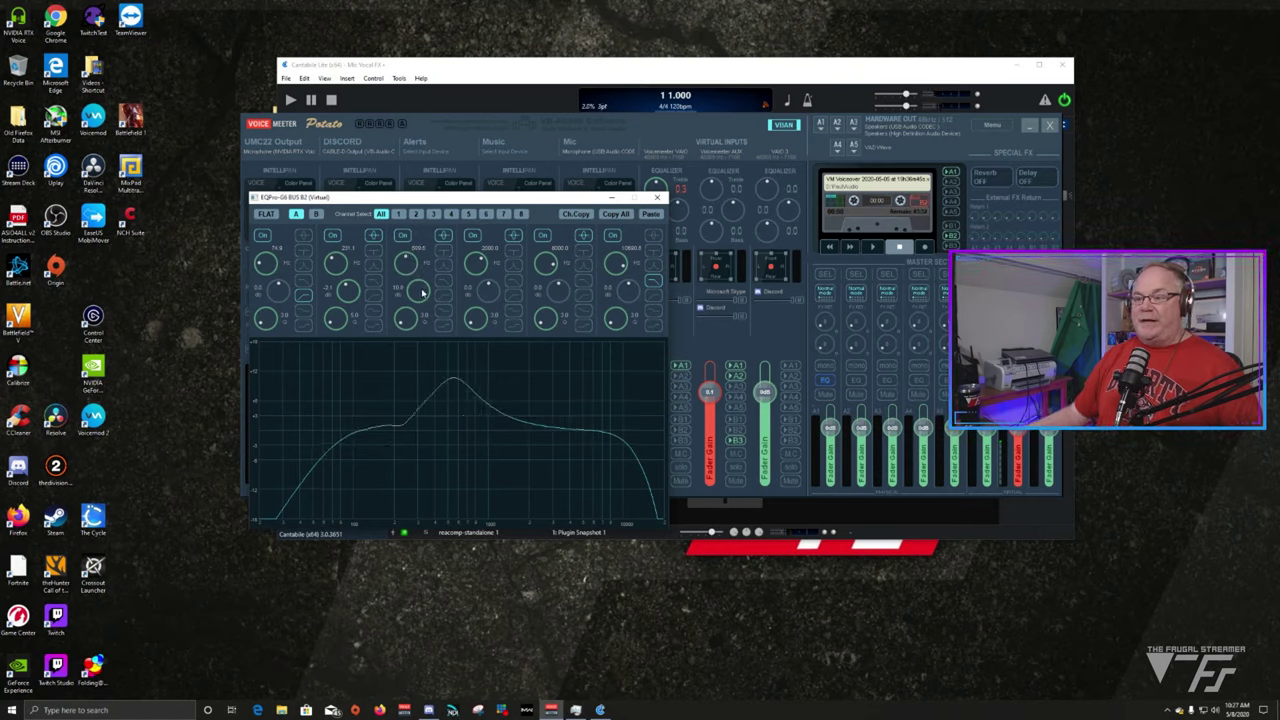
left_click(402, 235)
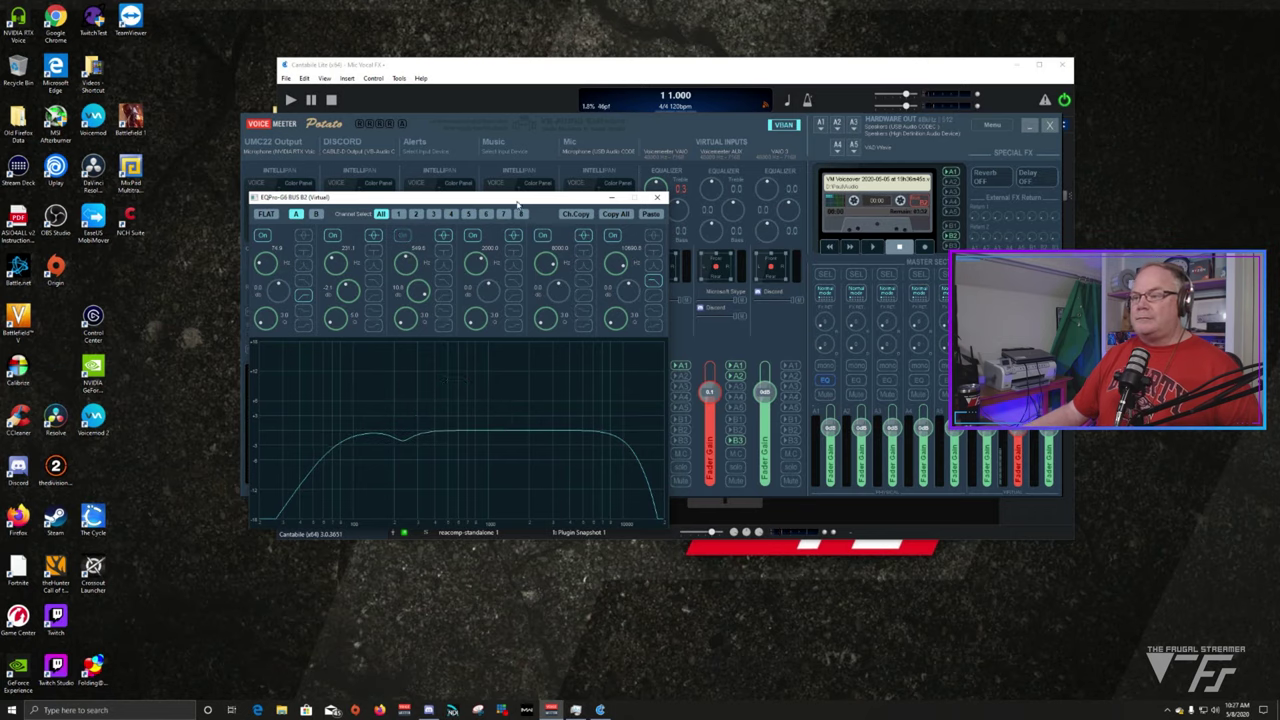
left_click_drag(517, 202, 503, 206)
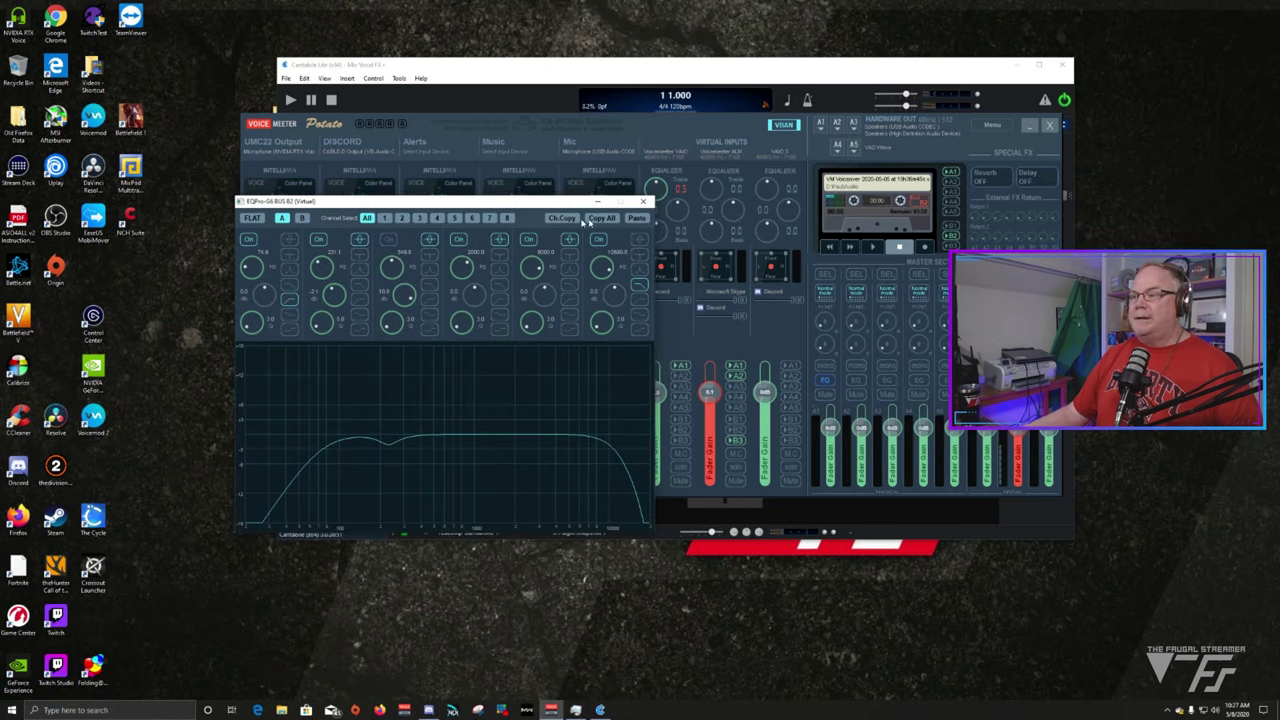
left_click(643, 201)
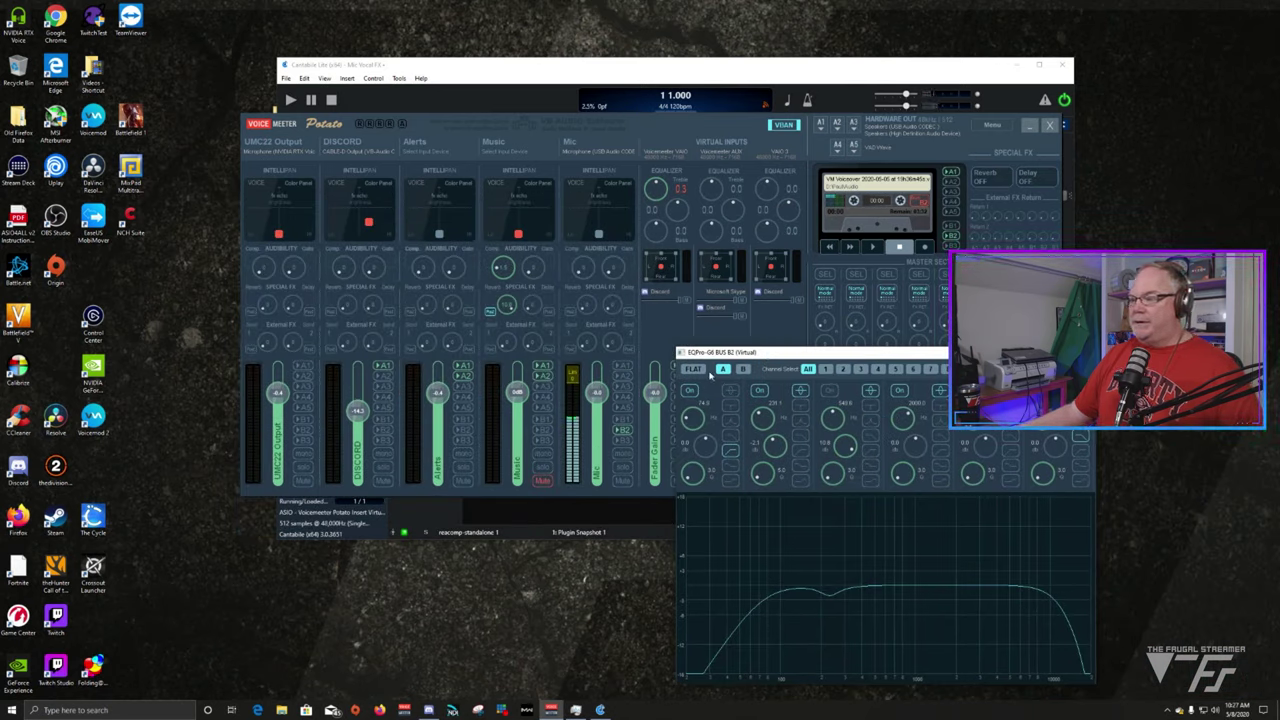
- Examine the flat-response option and the curve in bus B2's equalizer, and close its window
left_click(693, 369)
left_click(693, 369)
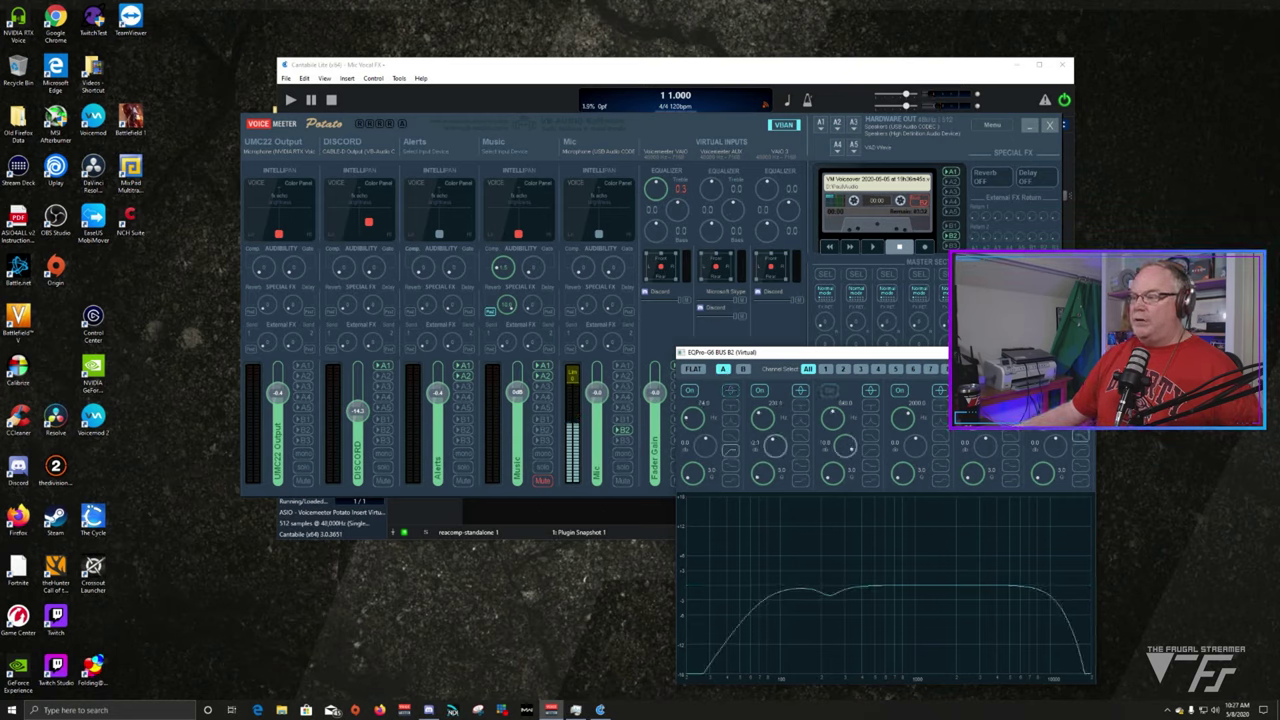
left_click_drag(964, 357, 665, 295)
left_click(786, 295)
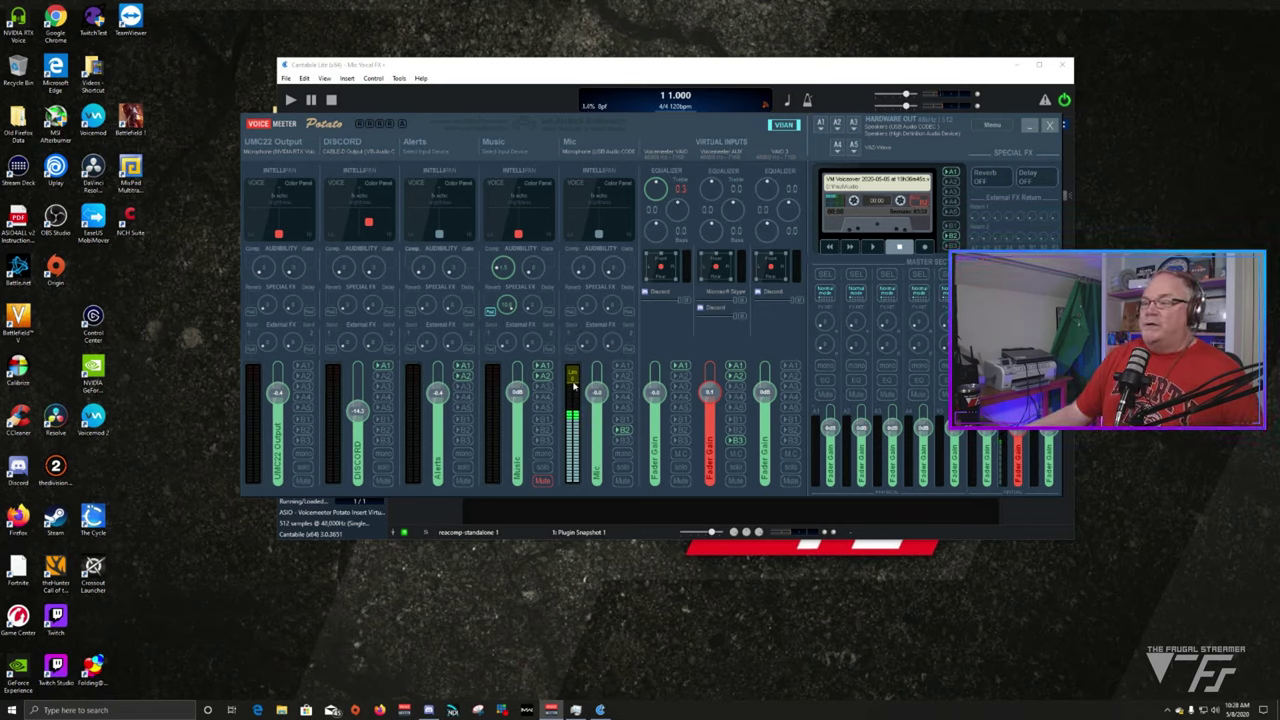
- Switch to Cantabile, delete the reagate-standalone plug-in from the microphone routing, and move the window aside
left_click(722, 78)
left_click(590, 213)
key("Delete")
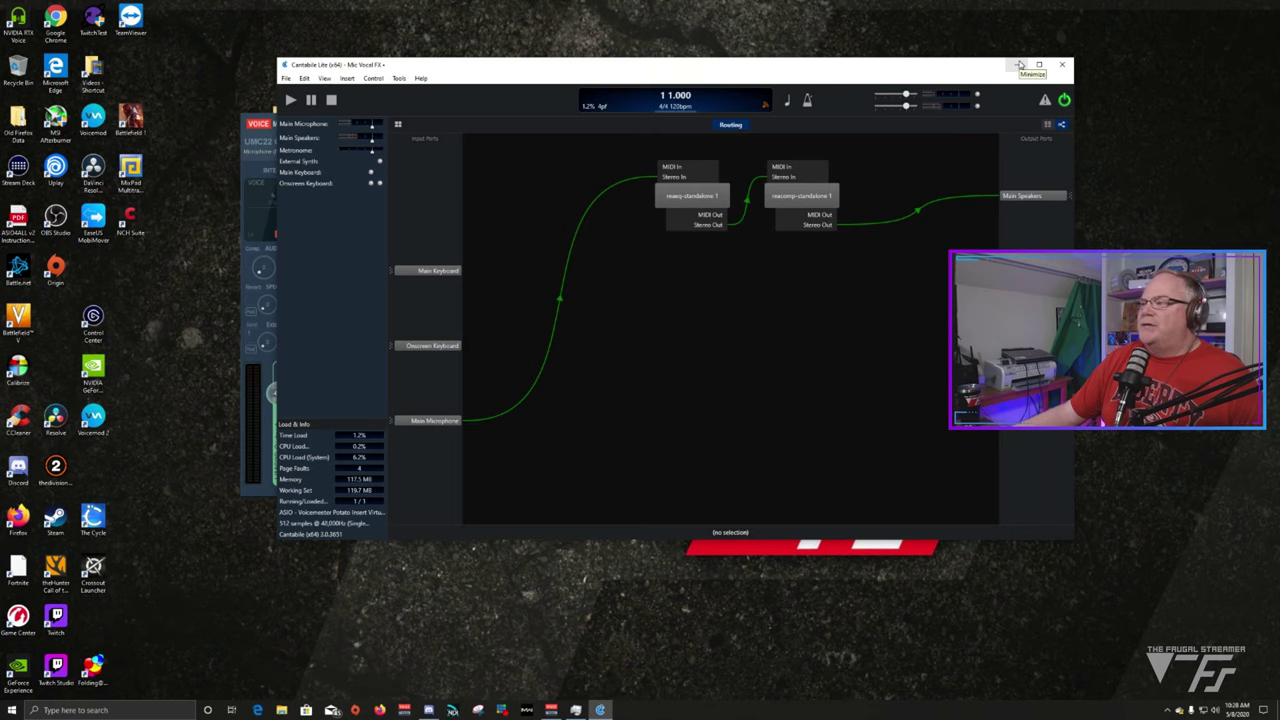
left_click_drag(886, 70, 777, 82)
left_click(950, 80)
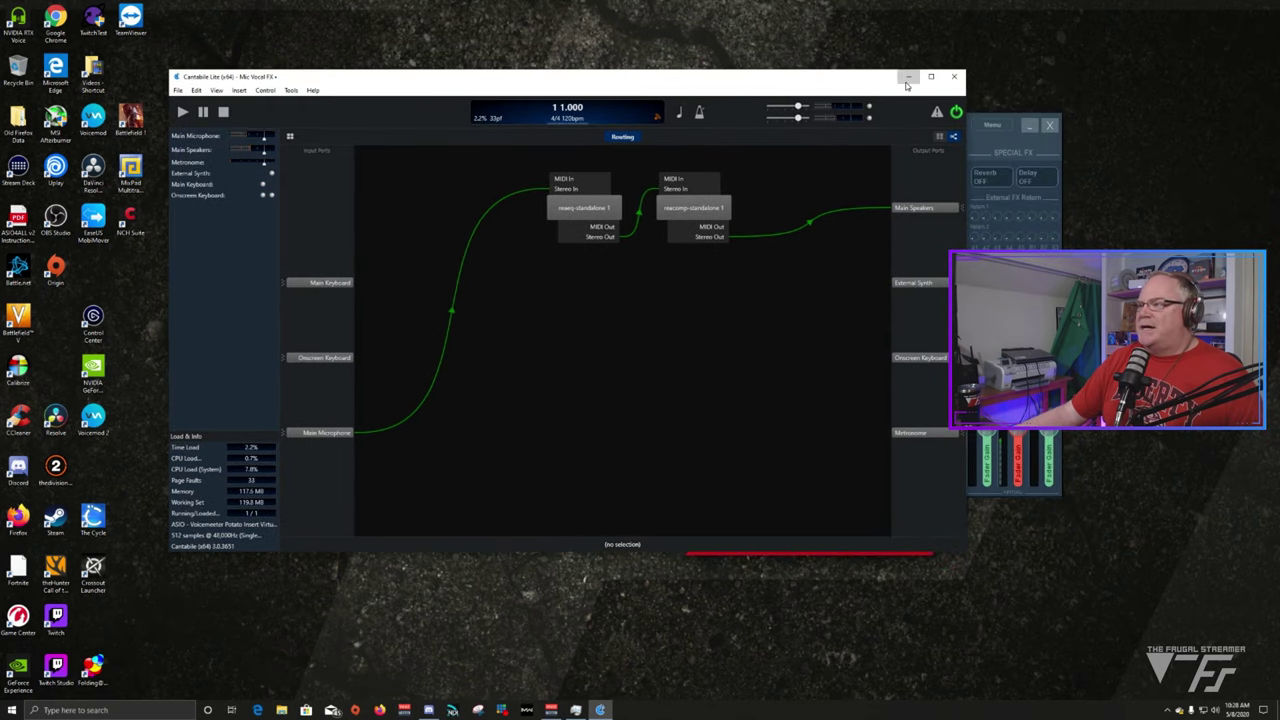